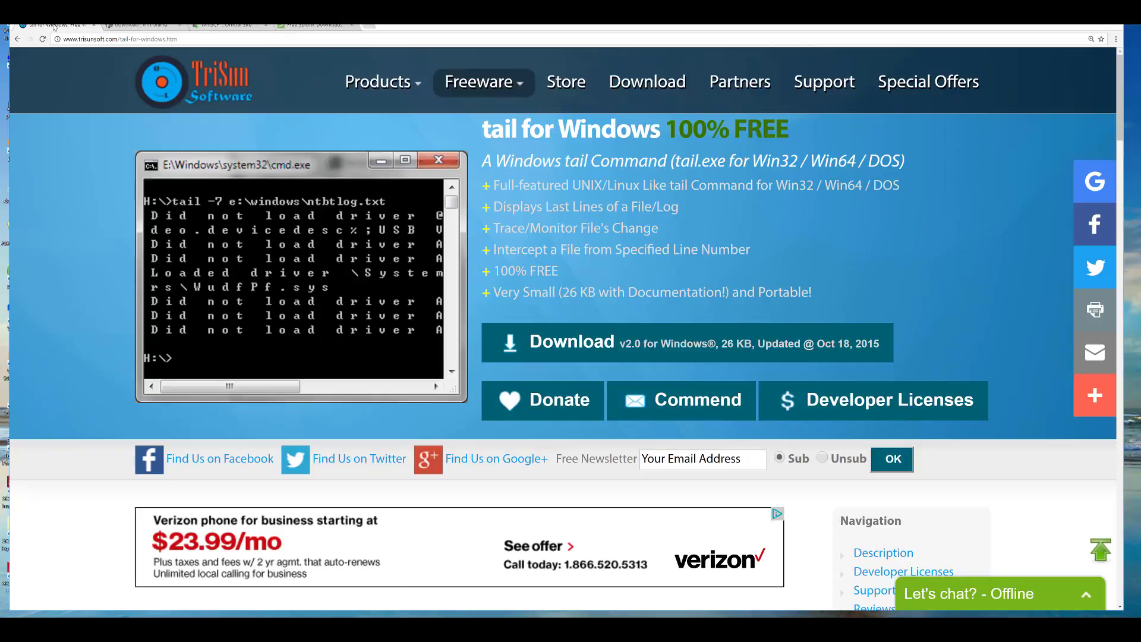
- Look over the vim.org, WinSCP and Splunk download pages open in Chrome
{"action": "left_click", "coordinate": [131, 25]}
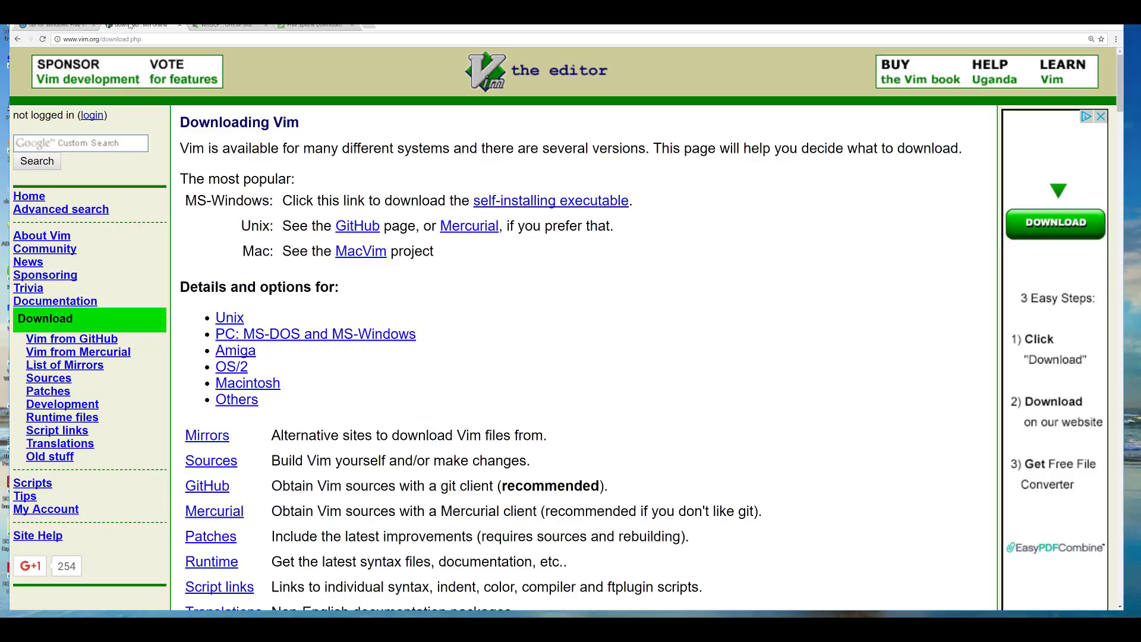
{"action": "left_click", "coordinate": [214, 27]}
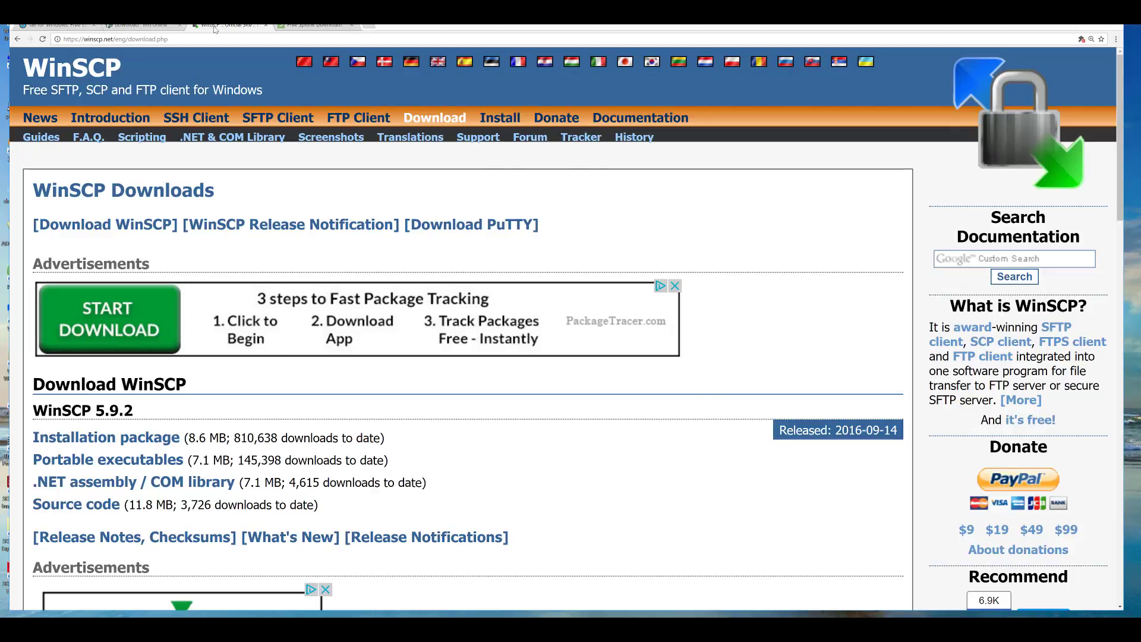
{"action": "left_click", "coordinate": [314, 25]}
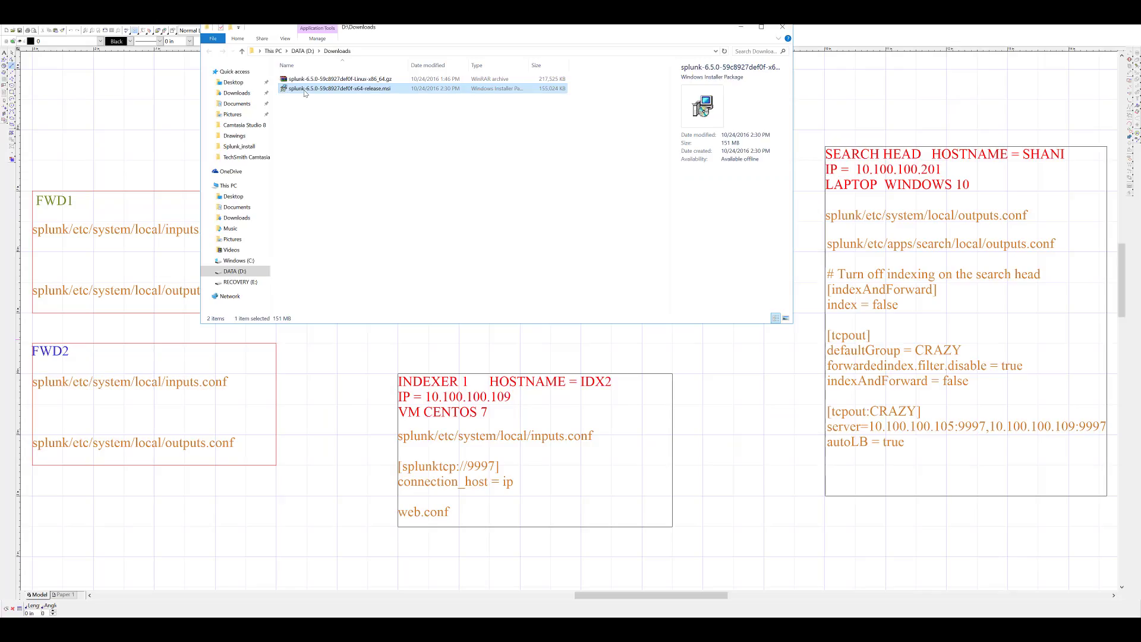
- Install Splunk Enterprise from the Windows .msi, accepting the license and keeping the default folder and Local System account
{"action": "double_click", "coordinate": [305, 89]}
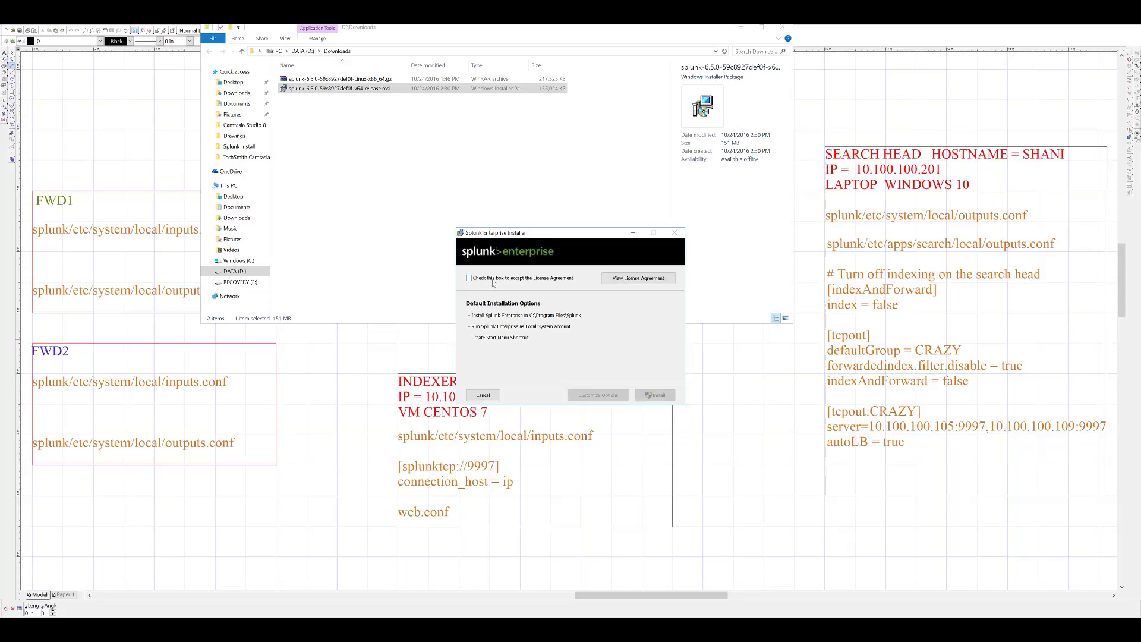
{"action": "left_click", "coordinate": [469, 278]}
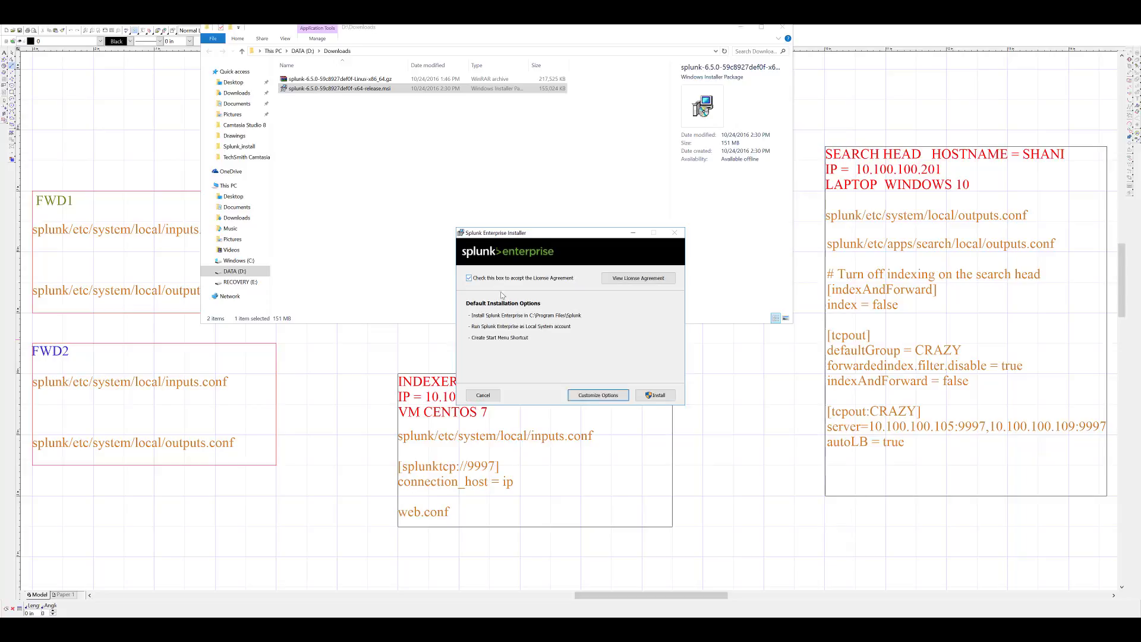
{"action": "left_click", "coordinate": [598, 396]}
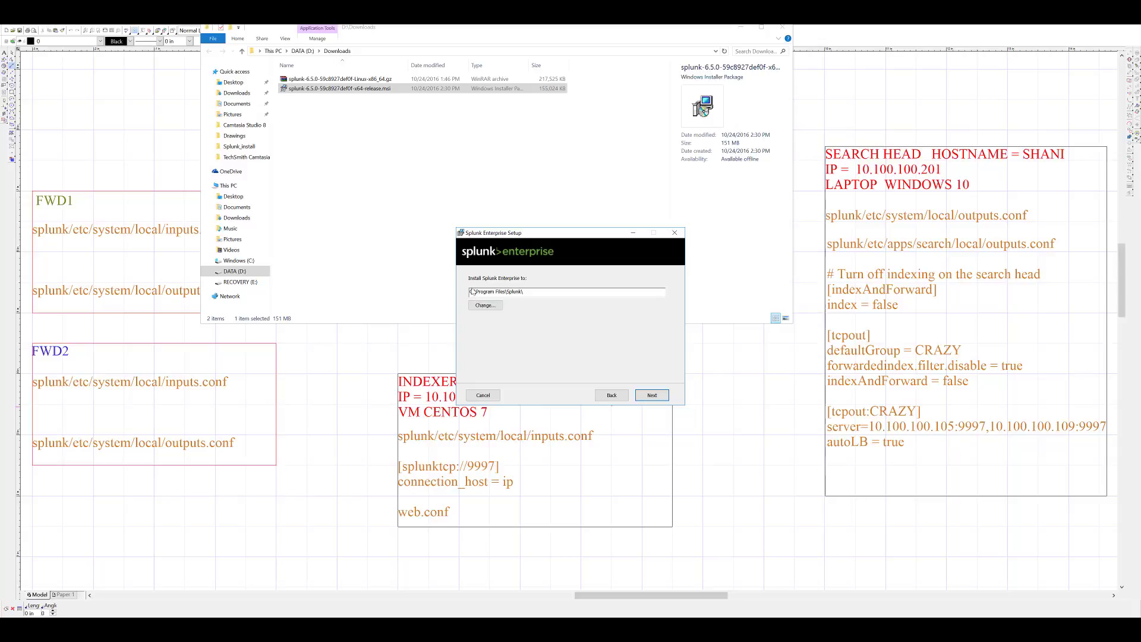
{"action": "left_click", "coordinate": [653, 396]}
{"action": "left_click", "coordinate": [653, 396]}
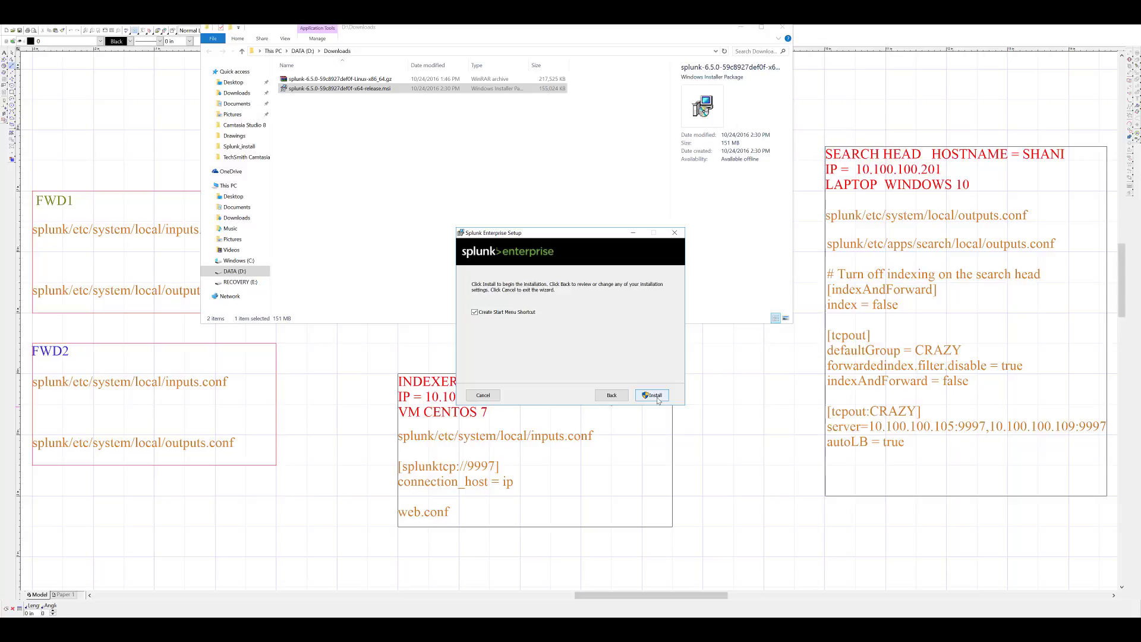
{"action": "left_click", "coordinate": [653, 396]}
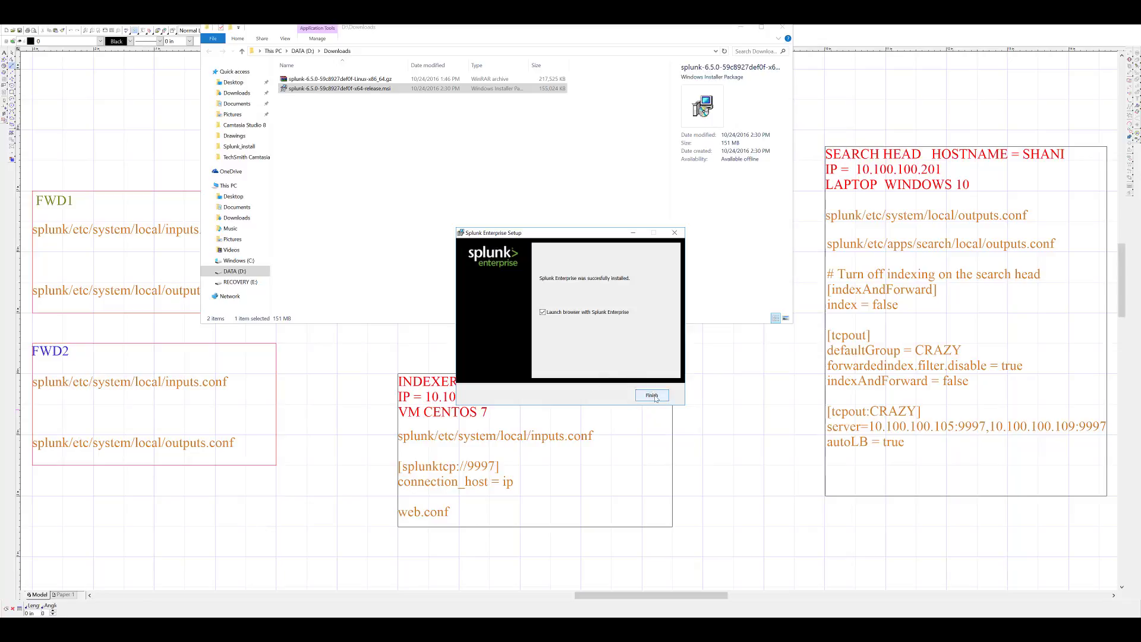
- Finish the installer to open Splunk in the browser and sign in with the default credentials
{"action": "left_click", "coordinate": [652, 396]}
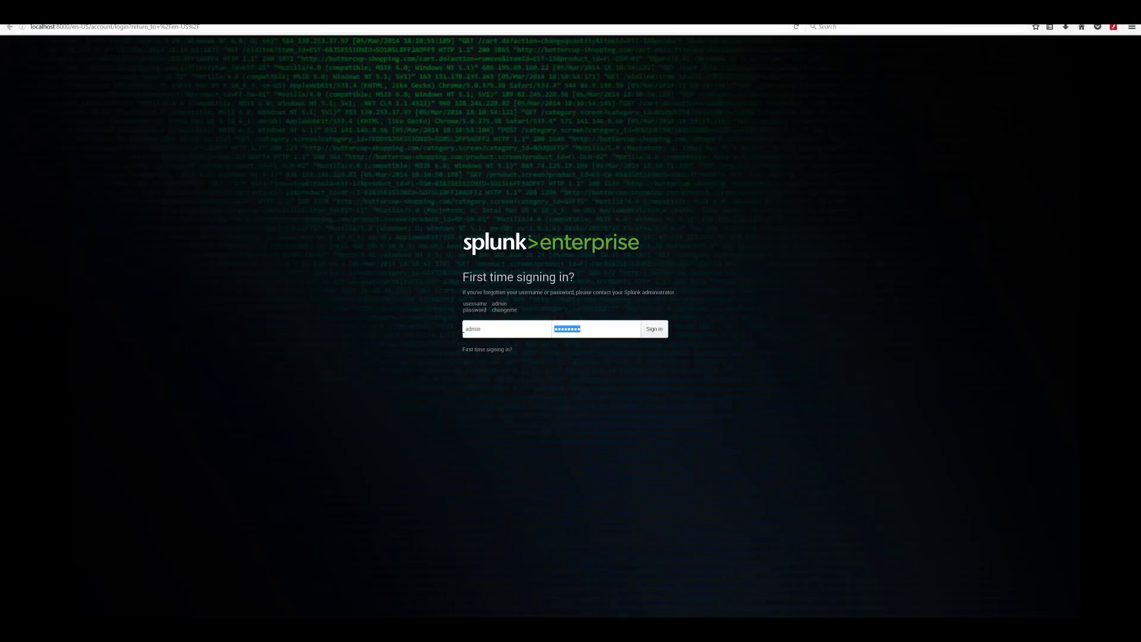
{"action": "type", "text": "change"}
{"action": "key", "text": "Return"}
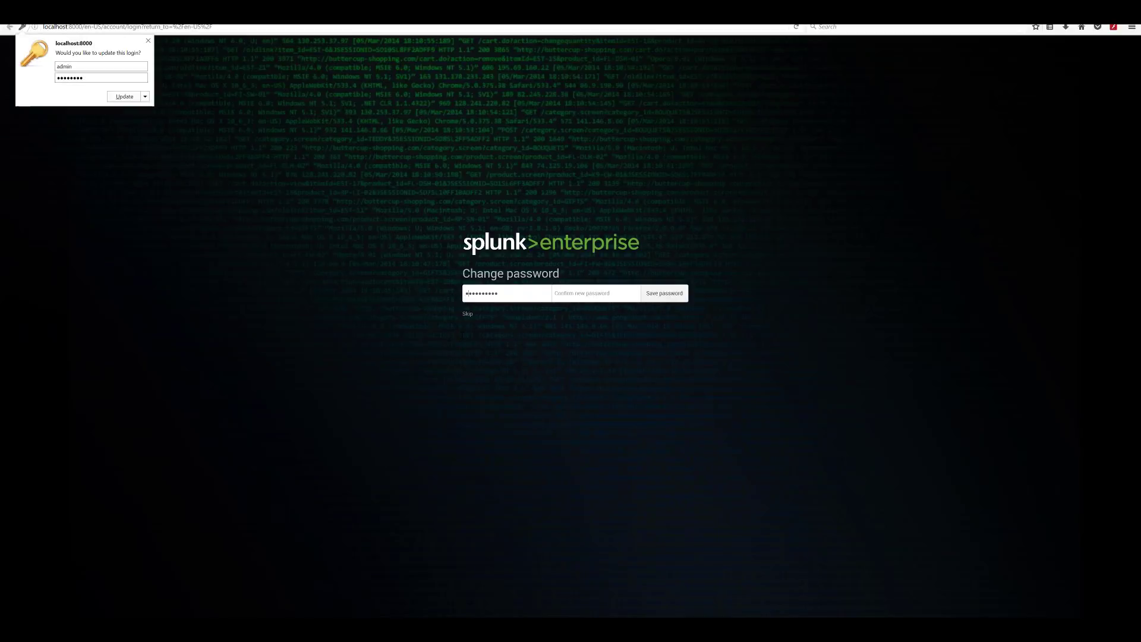
- Set and confirm a new admin password, then skip sharing usage data with Splunk
{"action": "type", "text": "1"}
{"action": "key", "text": "ctrl+a"}
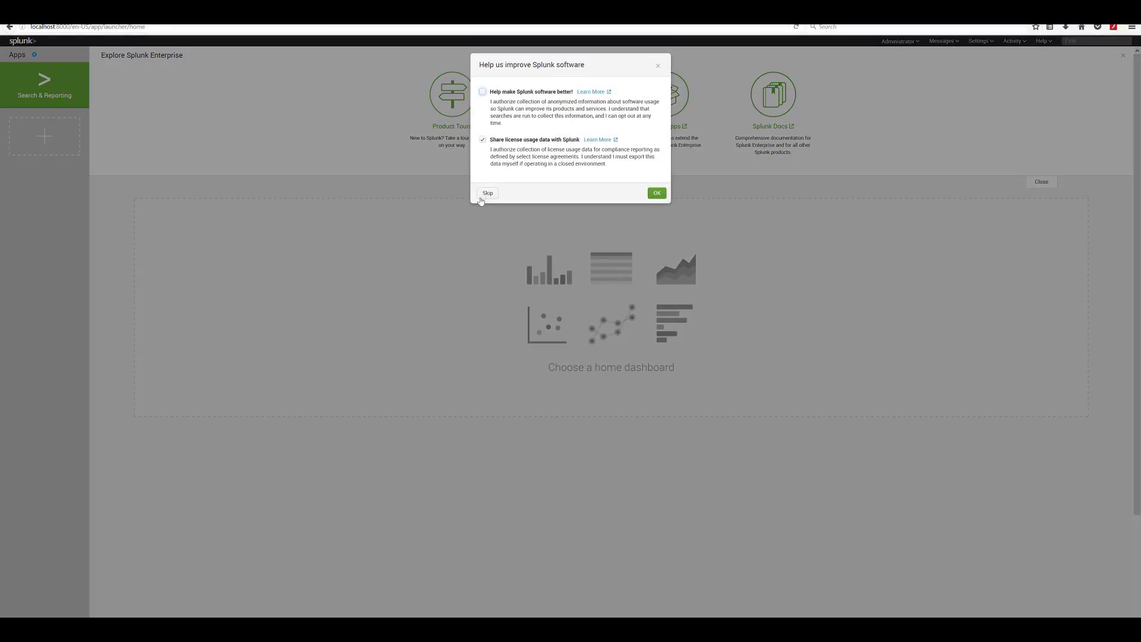
{"action": "left_click", "coordinate": [488, 194]}
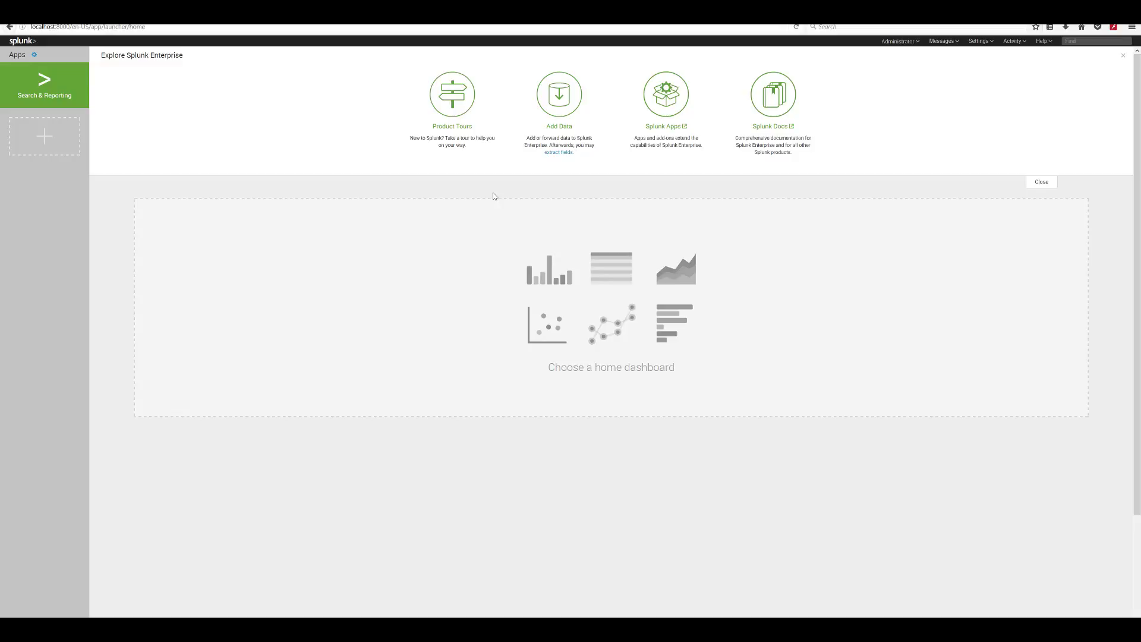
- Add the Splunk bin folder (d:\Program Files\Splunk\bin) to the user Path variable
{"action": "key", "text": "super"}
{"action": "right_click", "coordinate": [82, 410]}
{"action": "left_click", "coordinate": [118, 501]}
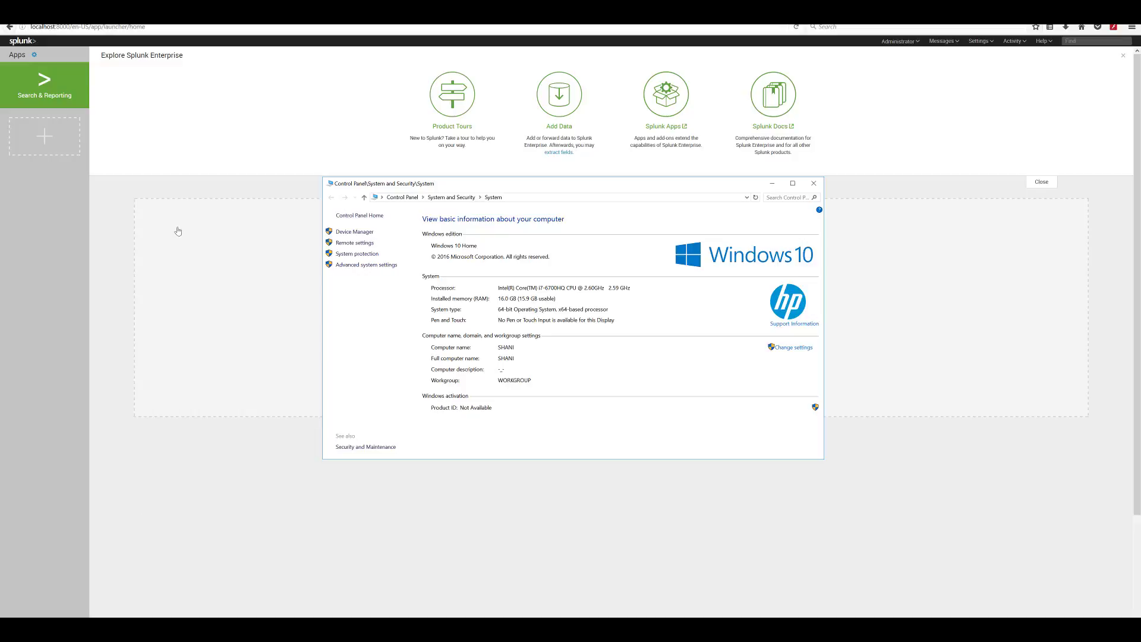
{"action": "left_click", "coordinate": [371, 266]}
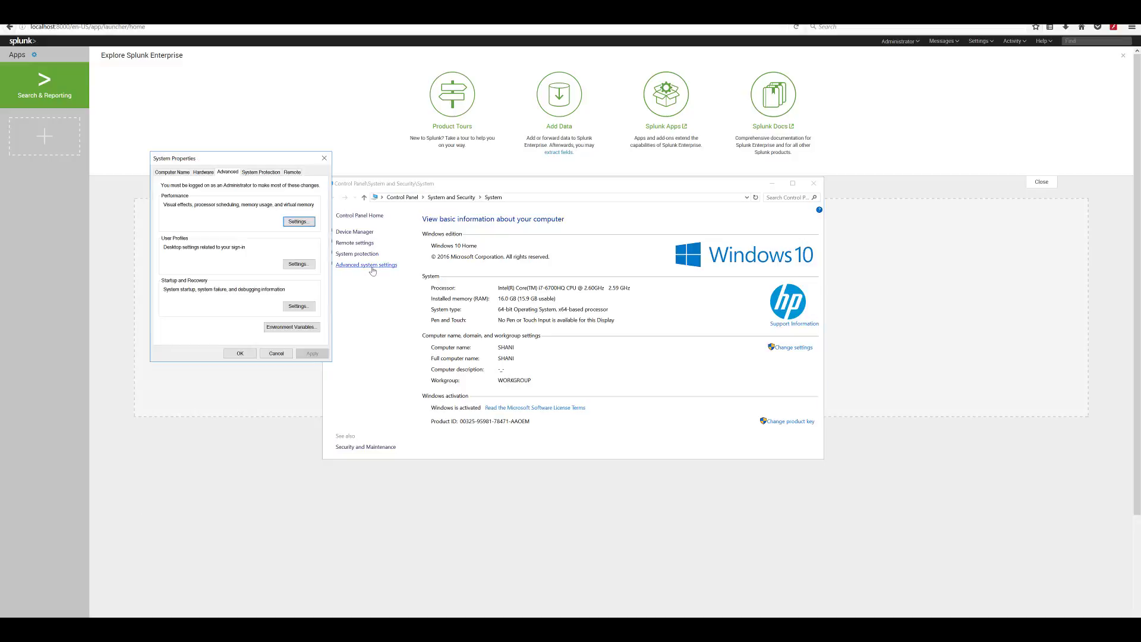
{"action": "left_click", "coordinate": [292, 327]}
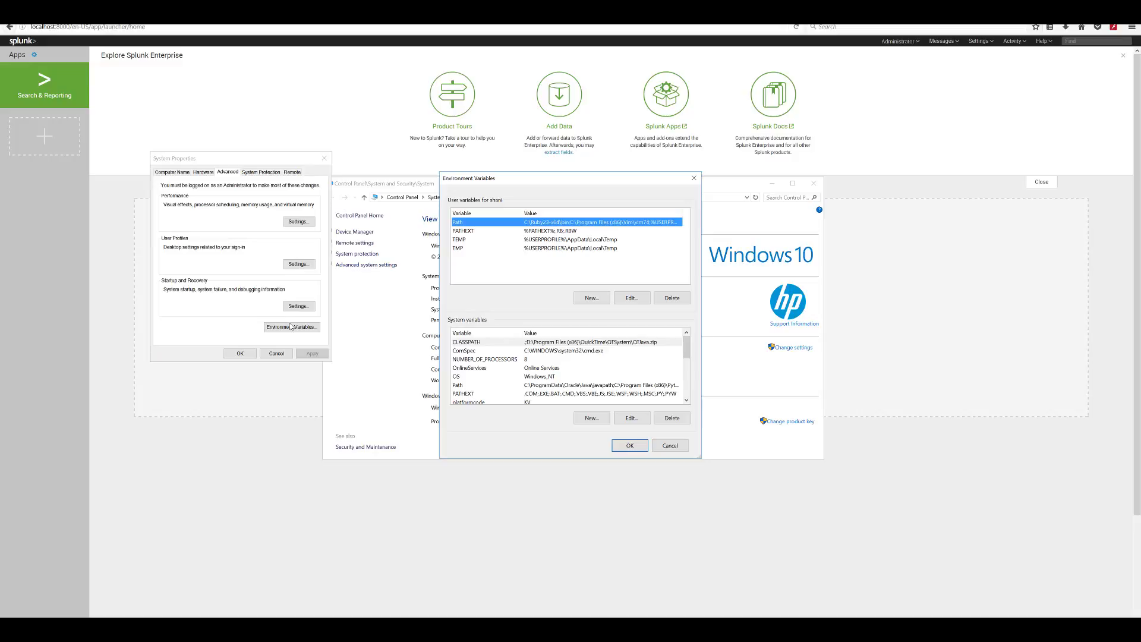
{"action": "left_click", "coordinate": [637, 299]}
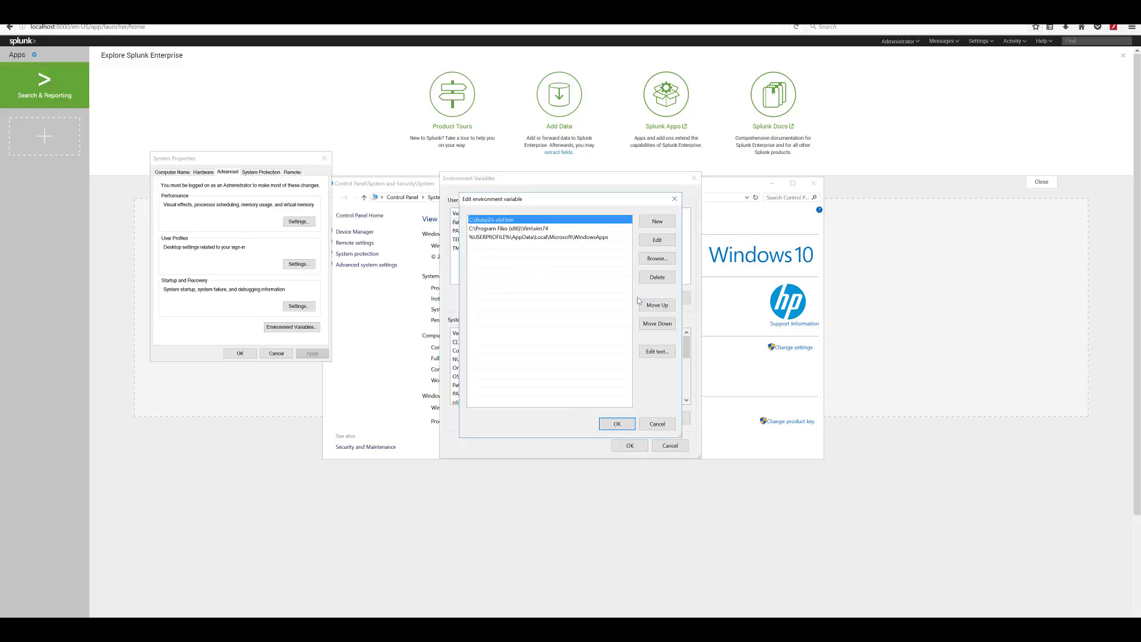
{"action": "left_click", "coordinate": [657, 221]}
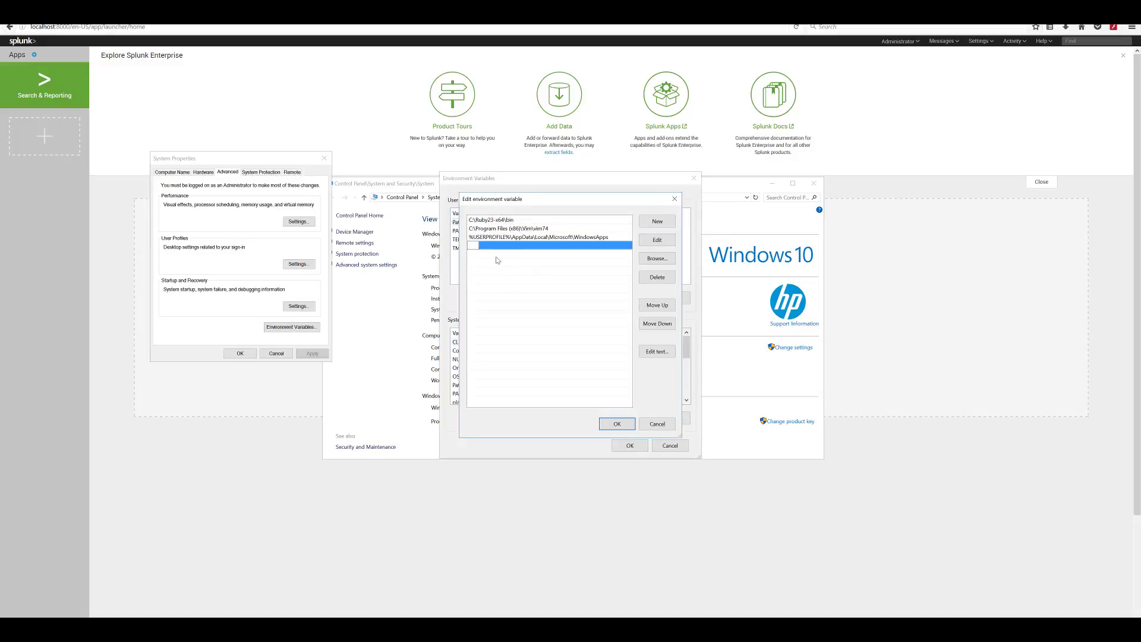
{"action": "type", "text": "d:\\Program Files\\Splunk\\"}
{"action": "type", "text": "bin"}
{"action": "left_click", "coordinate": [617, 424]}
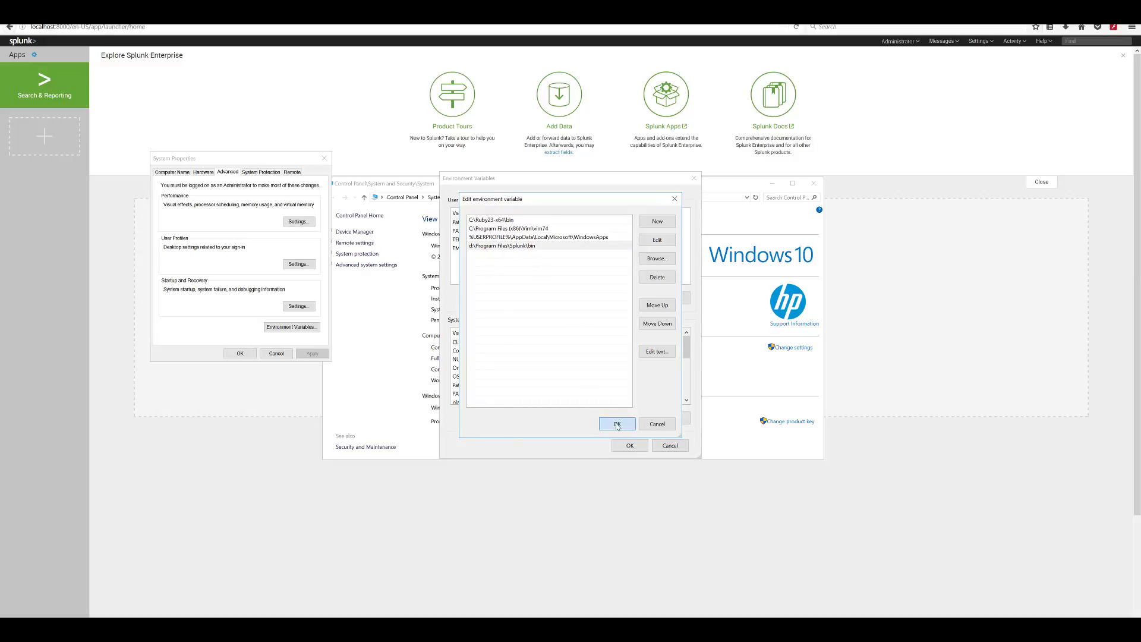
- Create user variable SPLUNK_HOME set to d:\Program Files\Splunk\ and apply the changes
{"action": "left_click", "coordinate": [592, 298]}
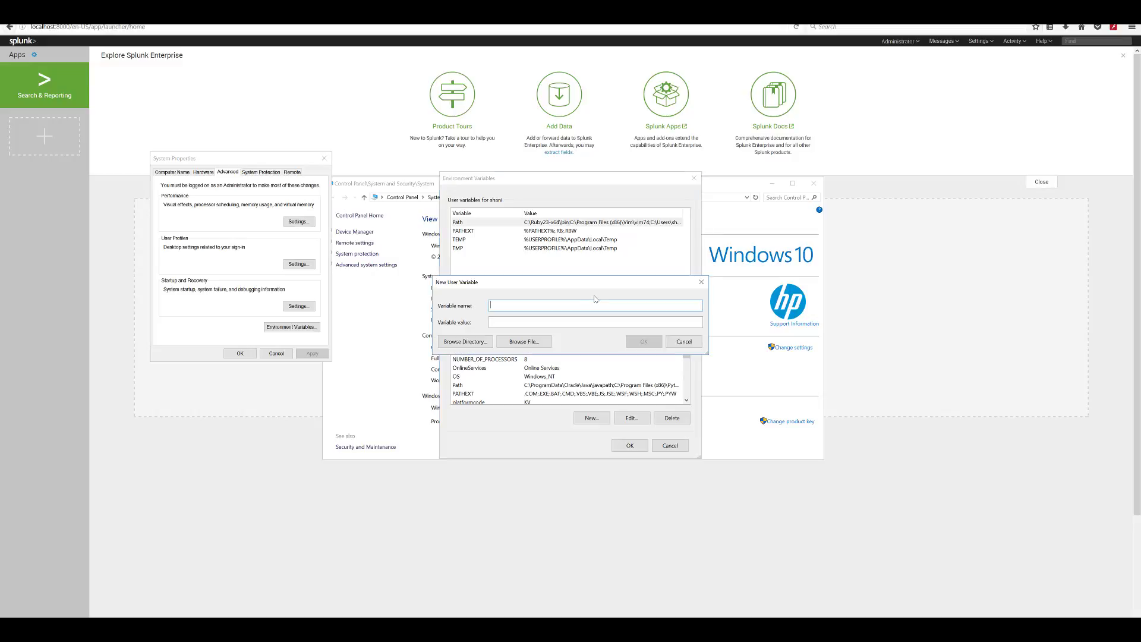
{"action": "type", "text": "SPLUNK_HOME"}
{"action": "key", "text": "Tab"}
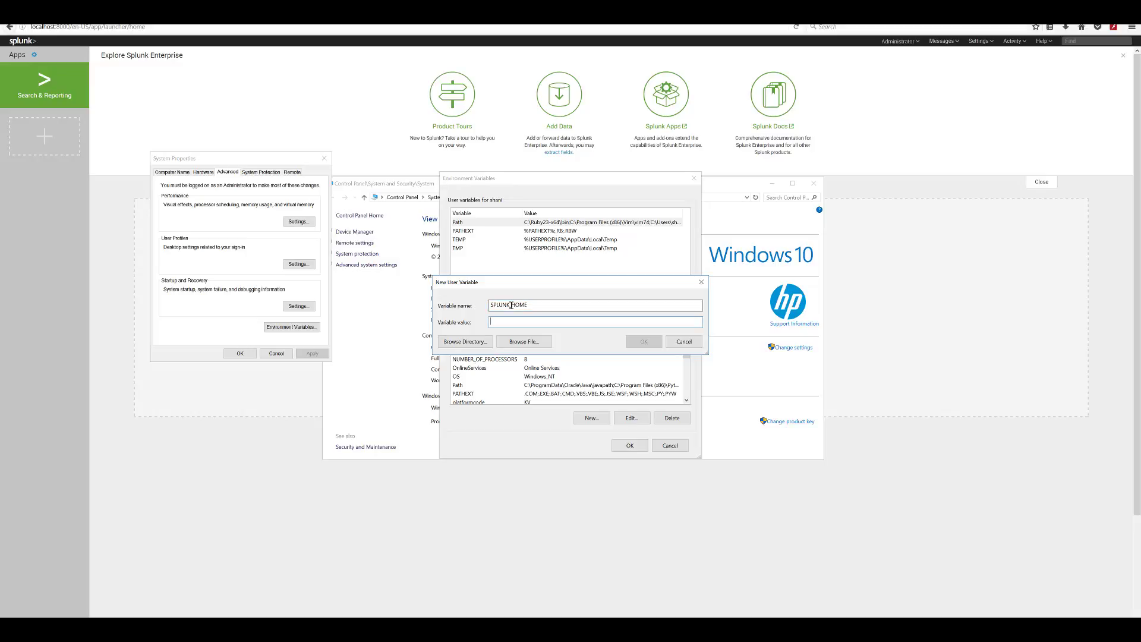
{"action": "type", "text": "d:\\Program Files\\Splunk\\"}
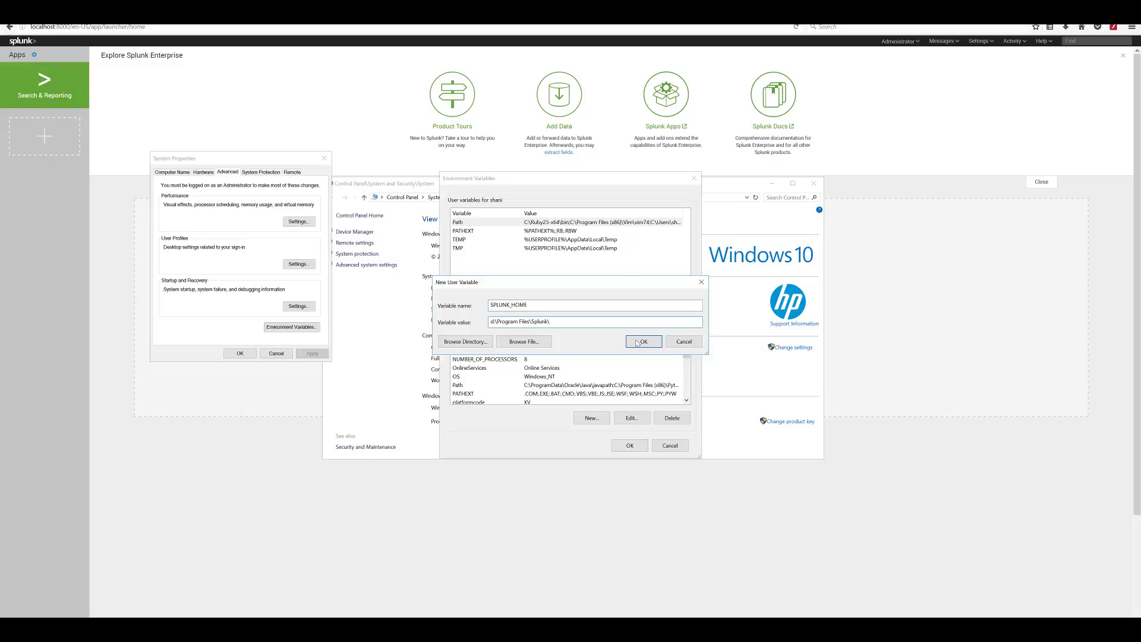
{"action": "left_click", "coordinate": [640, 342]}
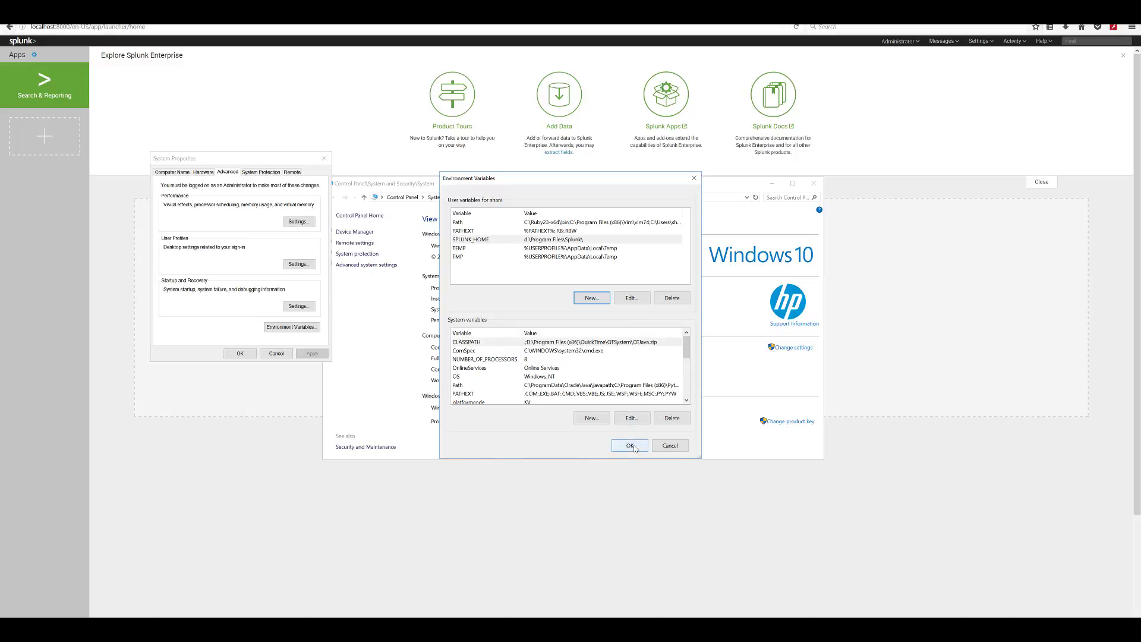
{"action": "left_click", "coordinate": [629, 445]}
{"action": "left_click", "coordinate": [241, 353]}
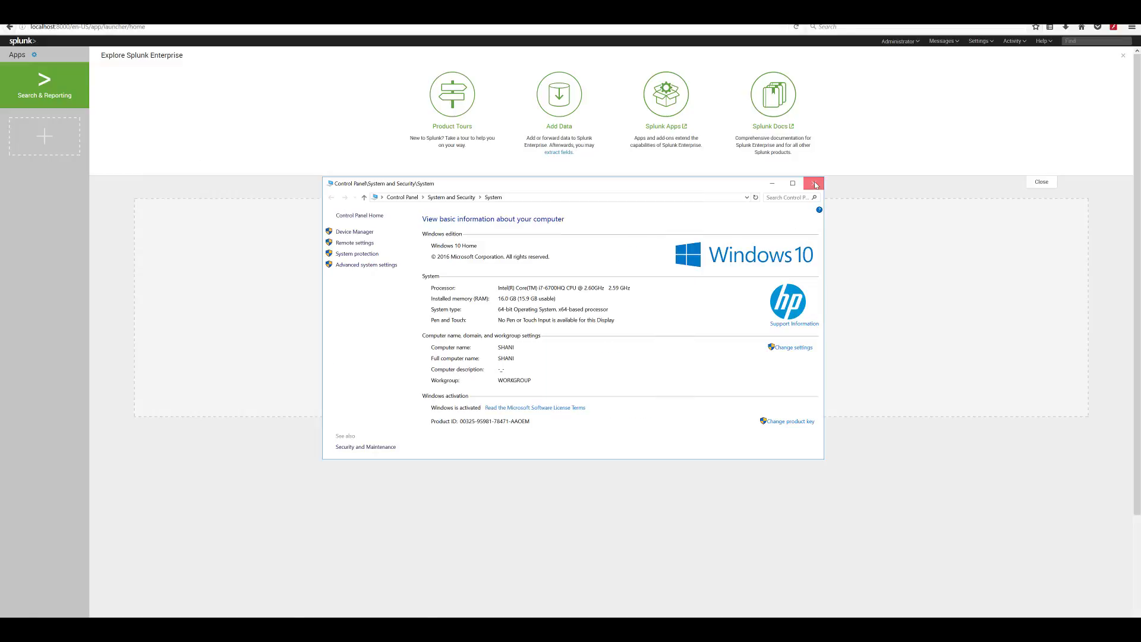
{"action": "left_click", "coordinate": [814, 184]}
{"action": "key", "text": "super"}
{"action": "type", "text": "cmd"}
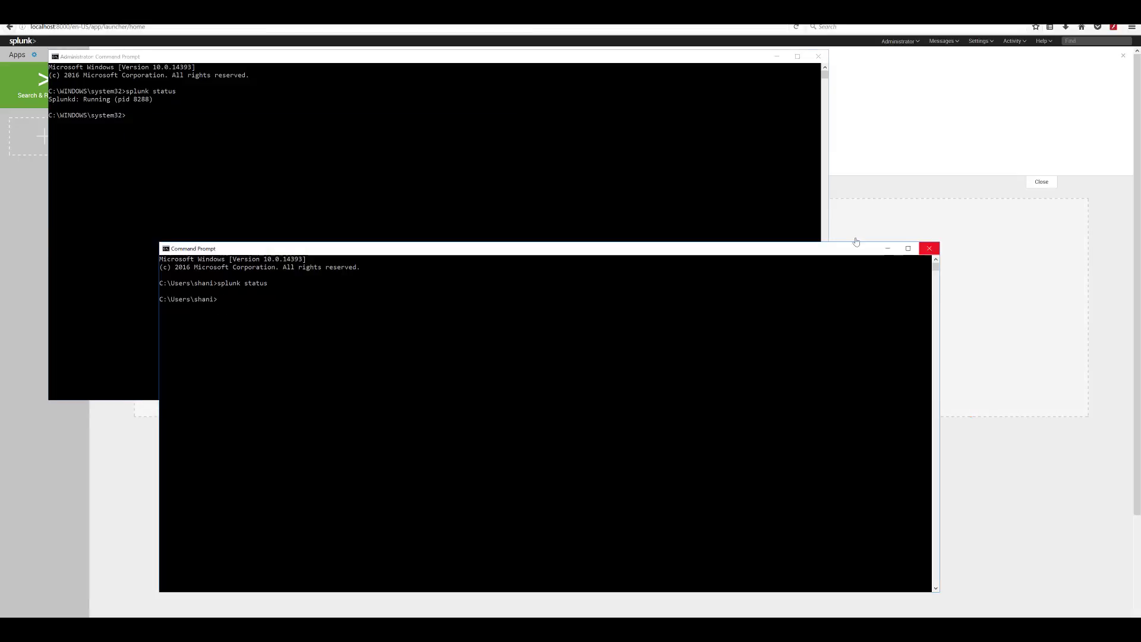
- Close the extra console, then change into D:\Program Files\Splunk\var and list its contents
{"action": "left_click", "coordinate": [930, 247]}
{"action": "left_click_drag", "start_coordinate": [351, 57], "coordinate": [495, 171]}
{"action": "type", "text": "d:\\"}
{"action": "key", "text": "Return"}
{"action": "type", "text": "d:"}
{"action": "key", "text": "Return"}
{"action": "type", "text": "cd \"Program Files\"\\s"}
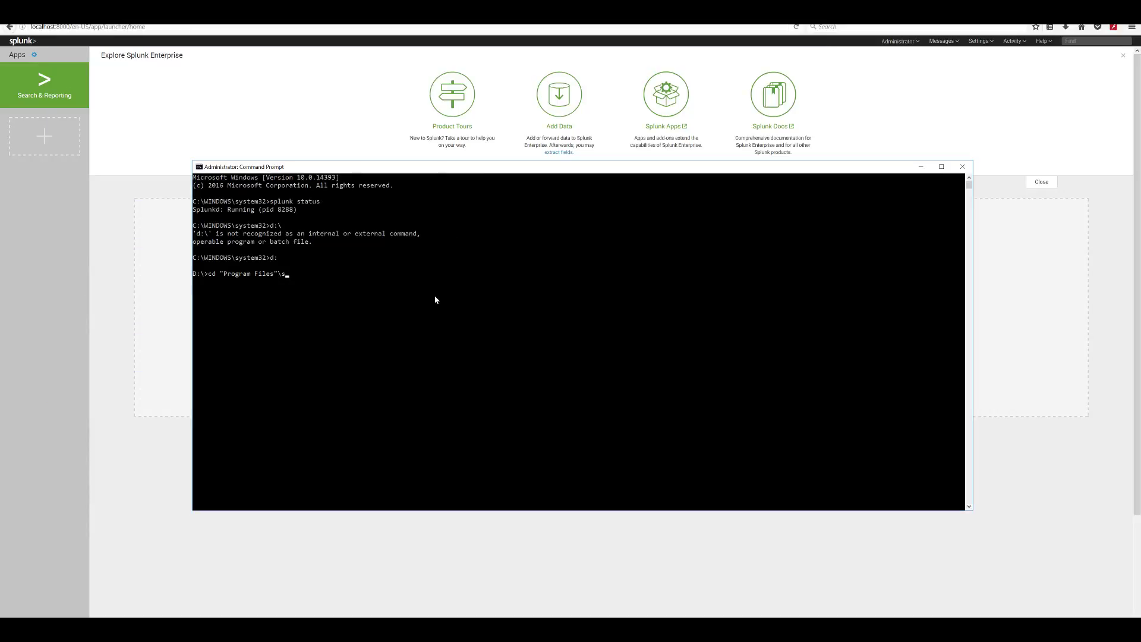
{"action": "key", "text": "Tab"}
{"action": "type", "text": "\\"}
{"action": "type", "text": "var"}
{"action": "key", "text": "Return"}
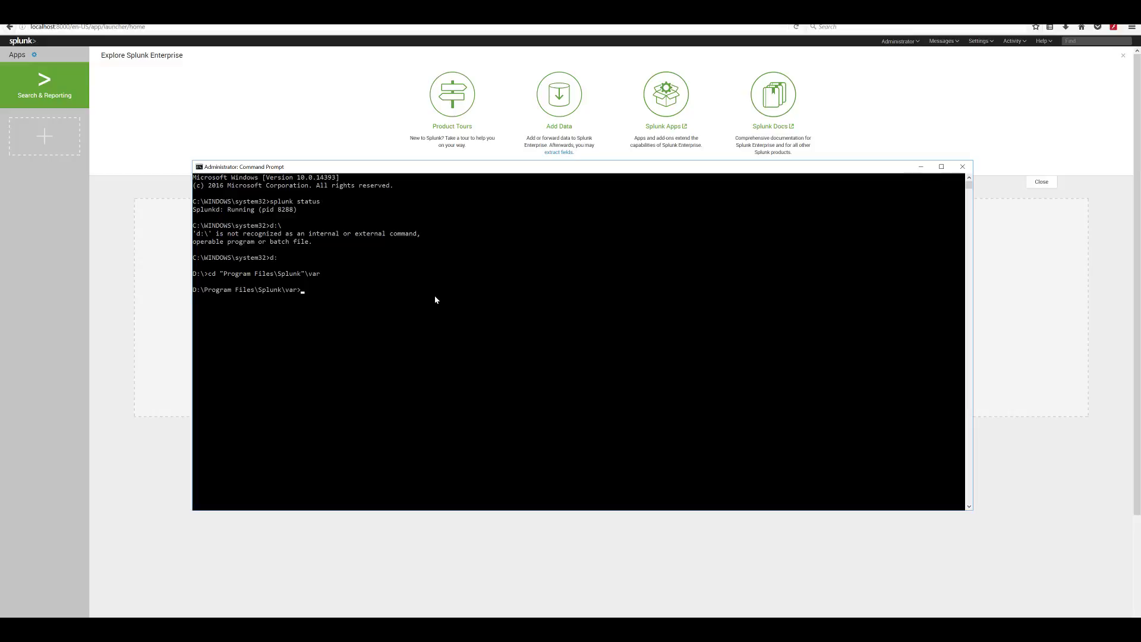
{"action": "type", "text": "dir"}
{"action": "key", "text": "Return"}
- Descend through lib\splunk\_internaldb into the db folder, listing each folder along the way
{"action": "type", "text": "cd lib"}
{"action": "key", "text": "Return"}
{"action": "type", "text": "dir"}
{"action": "key", "text": "Return"}
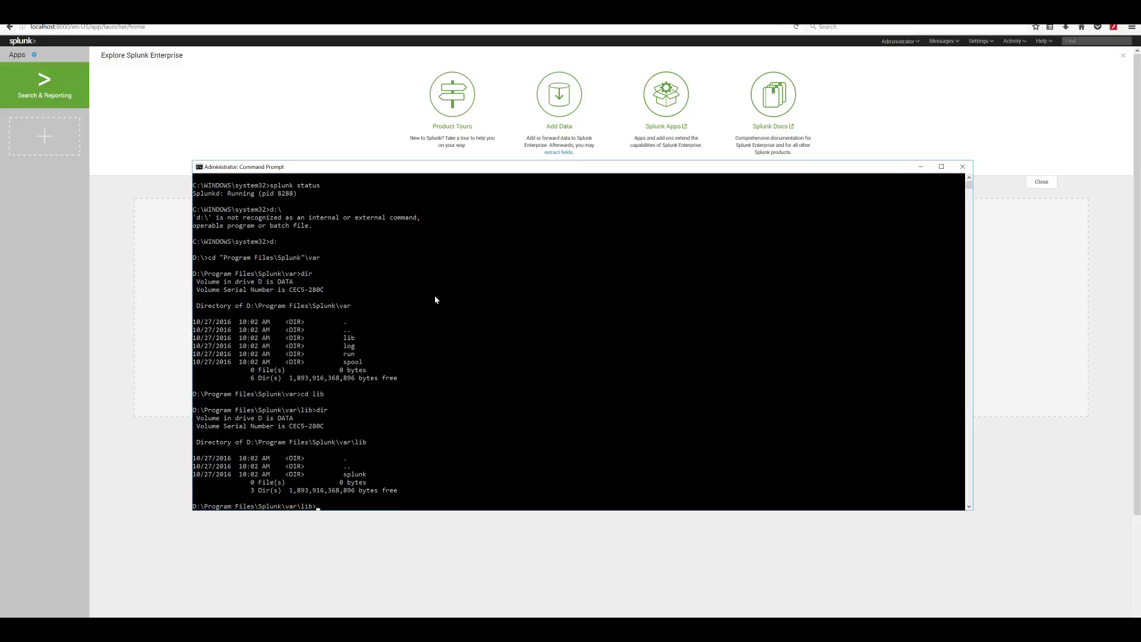
{"action": "type", "text": "cd splunk\\_internaldb"}
{"action": "key", "text": "Return"}
{"action": "type", "text": "dir"}
{"action": "key", "text": "Return"}
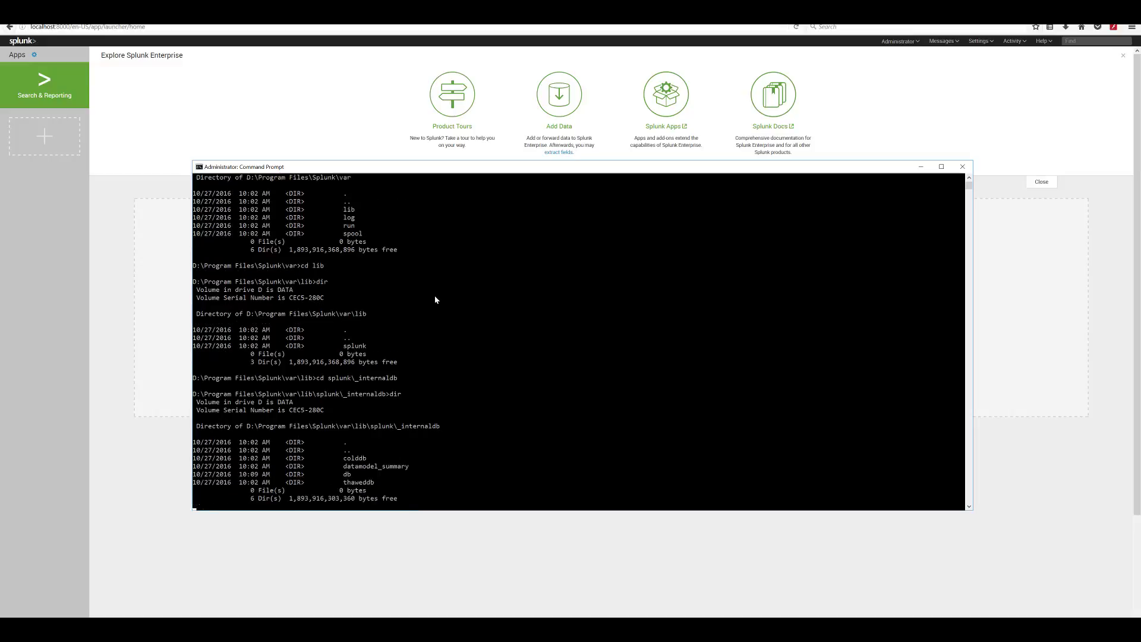
{"action": "type", "text": "cd db"}
{"action": "key", "text": "Return"}
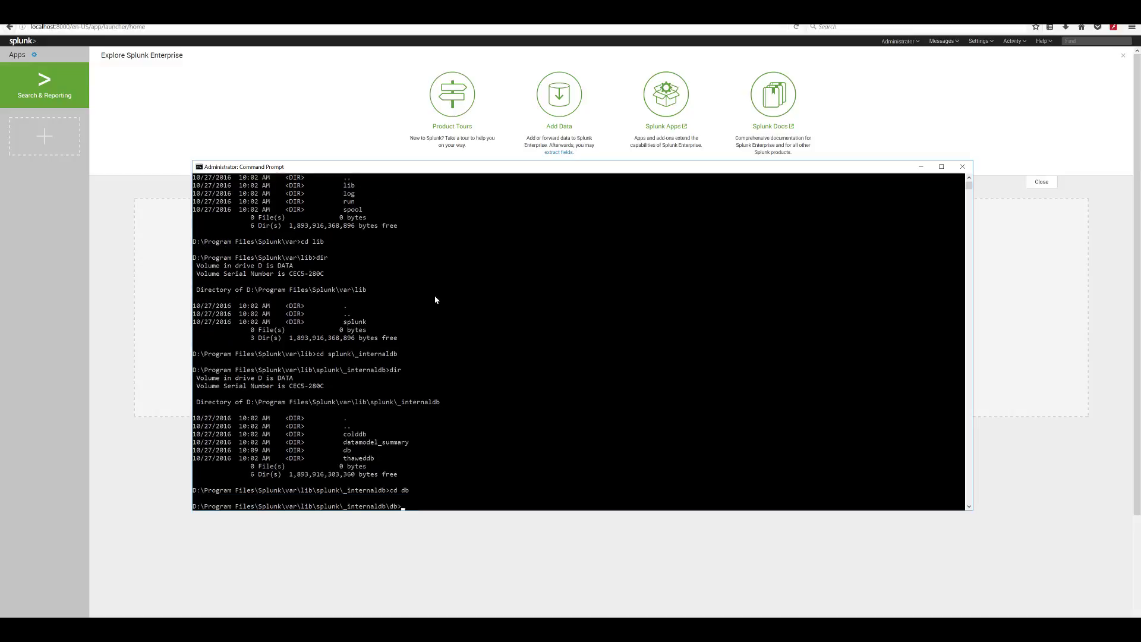
{"action": "type", "text": "dir"}
{"action": "key", "text": "Return"}
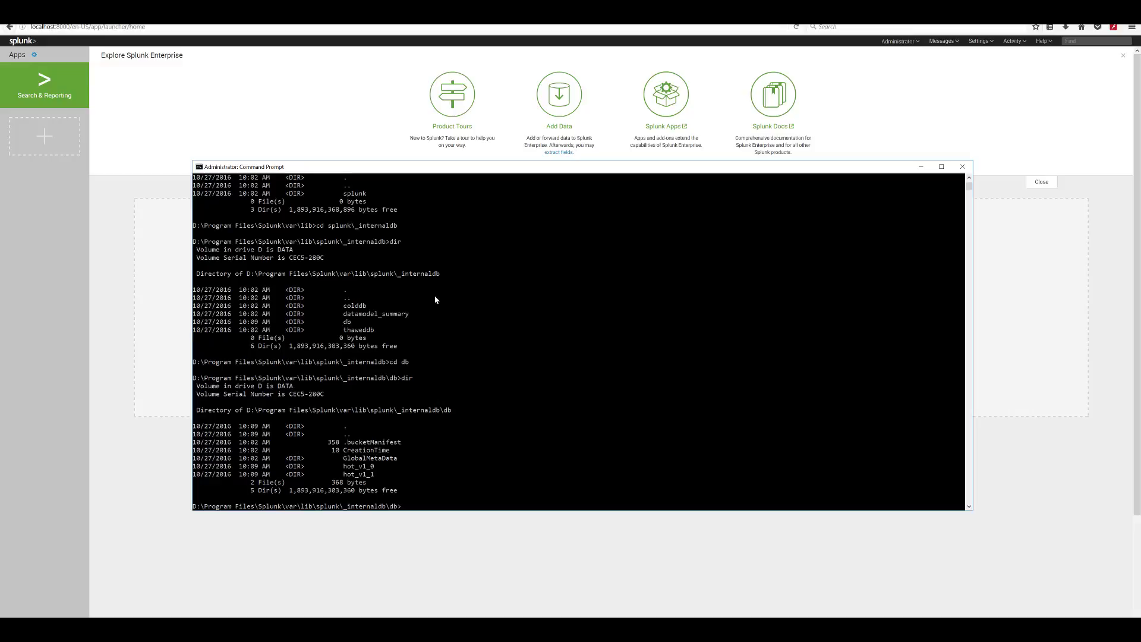
- Mark the hot_v1_0 and hot_v1_1 bucket rows, then climb four levels back up to var
{"action": "left_click_drag", "start_coordinate": [194, 466], "coordinate": [390, 477]}
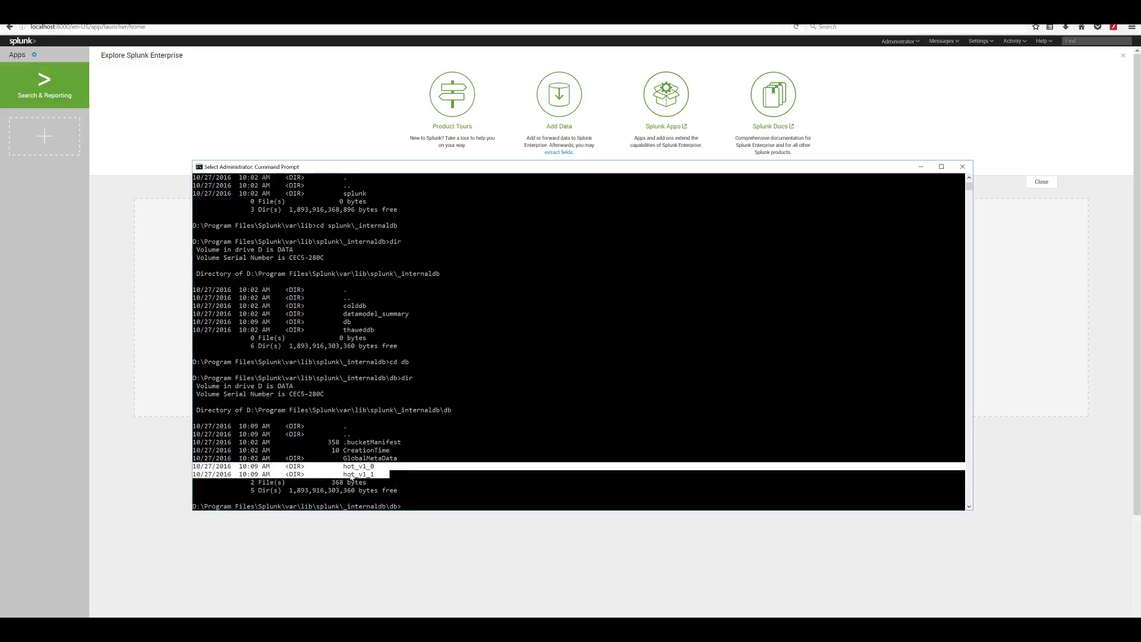
{"action": "right_click", "coordinate": [461, 484]}
{"action": "type", "text": "cd .."}
{"action": "key", "text": "Return"}
{"action": "type", "text": "cd .."}
{"action": "key", "text": "Return"}
{"action": "type", "text": "cd .."}
{"action": "key", "text": "Return"}
{"action": "type", "text": "cd"}
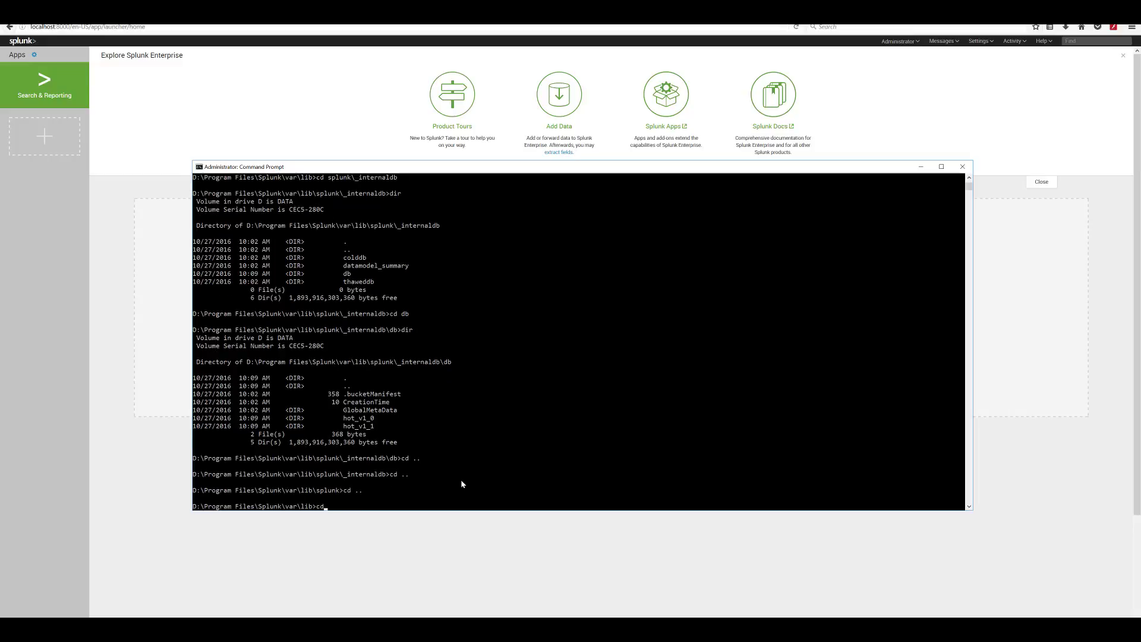
{"action": "type", "text": " .."}
{"action": "key", "text": "Return"}
{"action": "left_click_drag", "start_coordinate": [610, 169], "coordinate": [527, 57]}
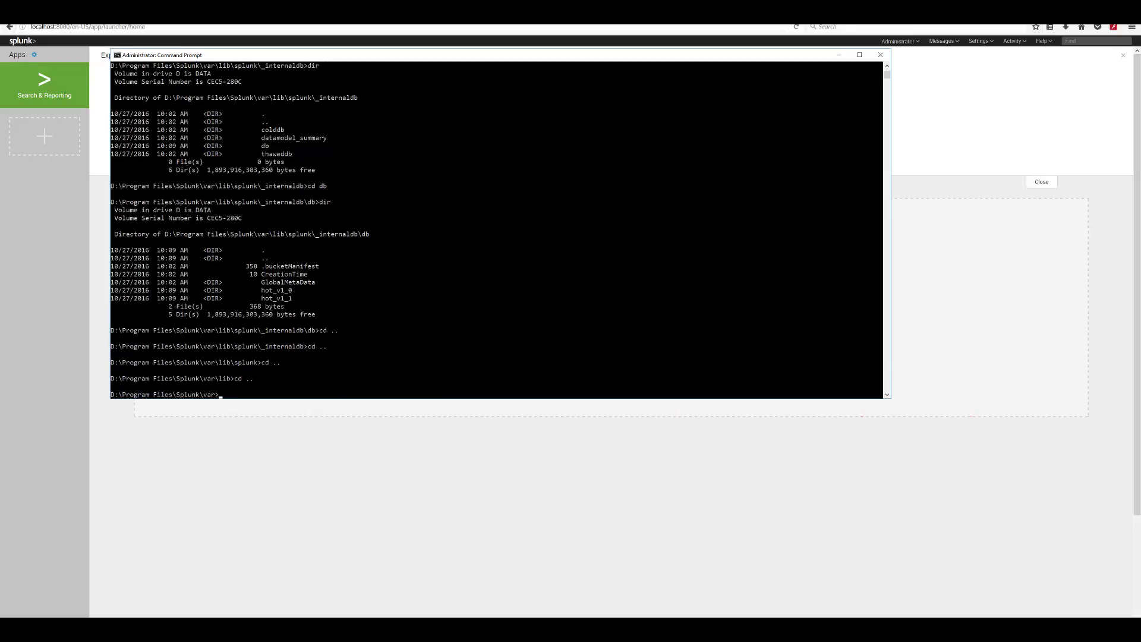
- Open a second administrator Command Prompt below the first one and switch it to drive D
{"action": "key", "text": "super"}
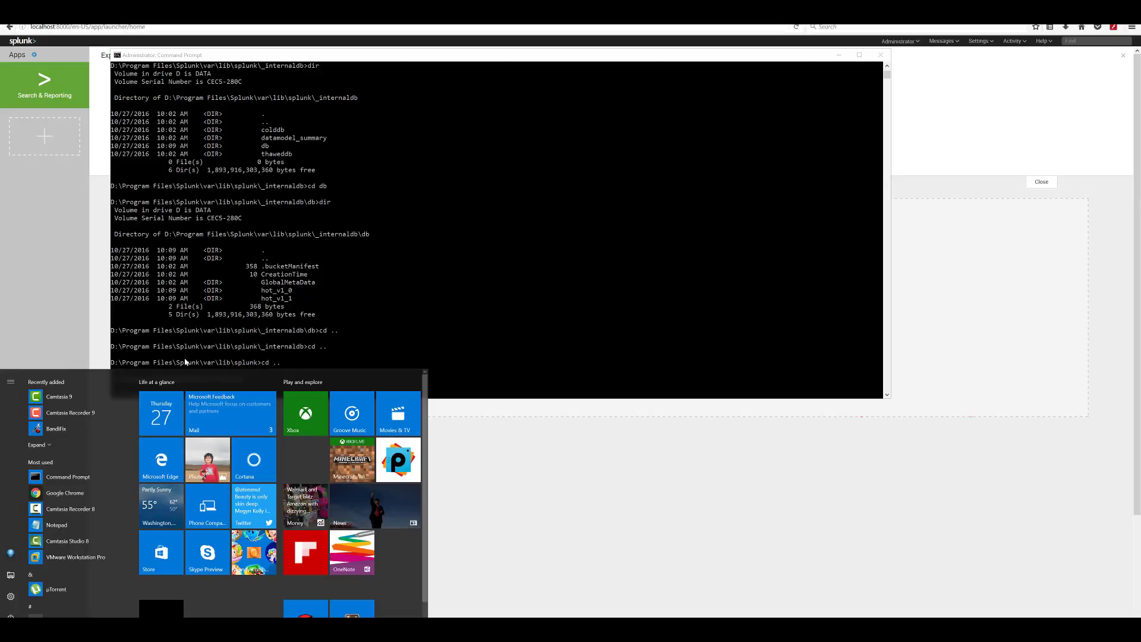
{"action": "right_click", "coordinate": [83, 479]}
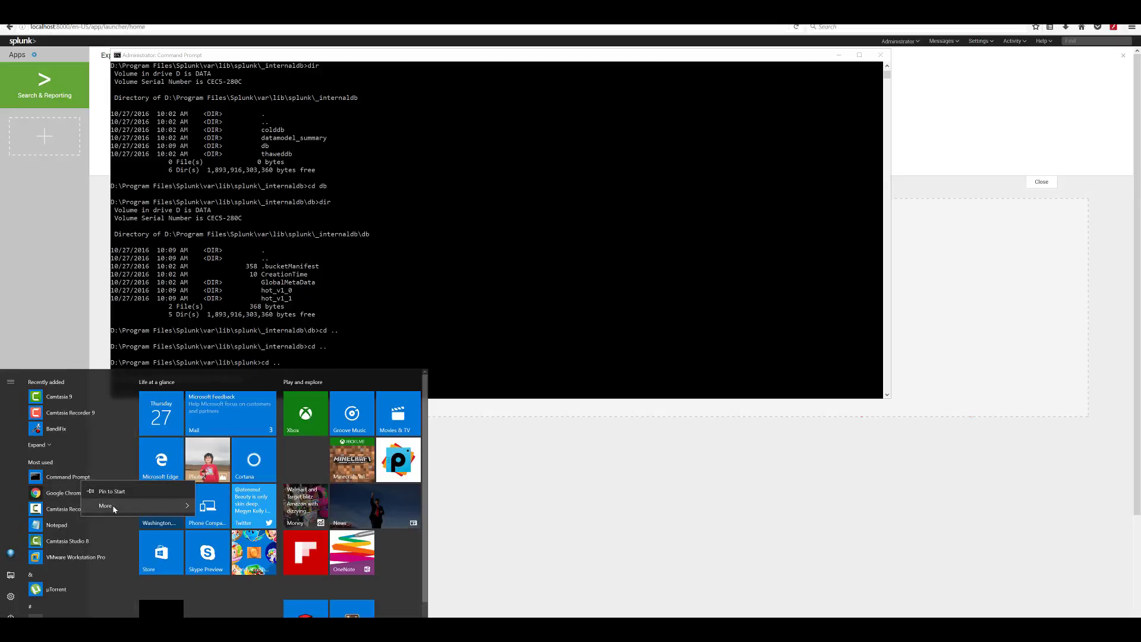
{"action": "left_click", "coordinate": [232, 507]}
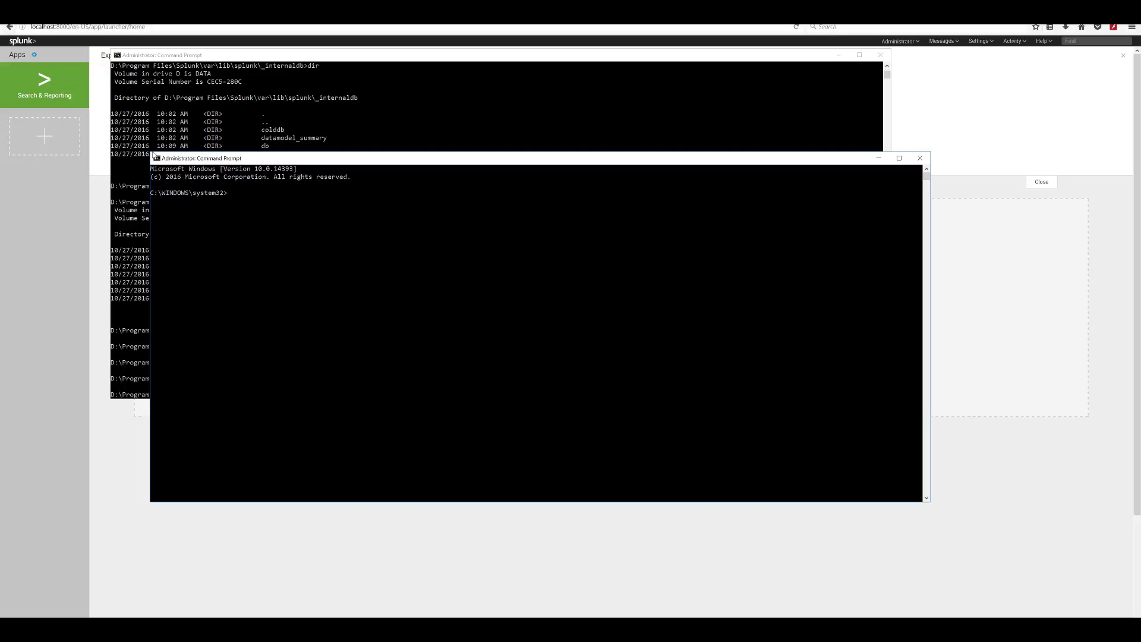
{"action": "left_click_drag", "start_coordinate": [157, 152], "coordinate": [242, 313]}
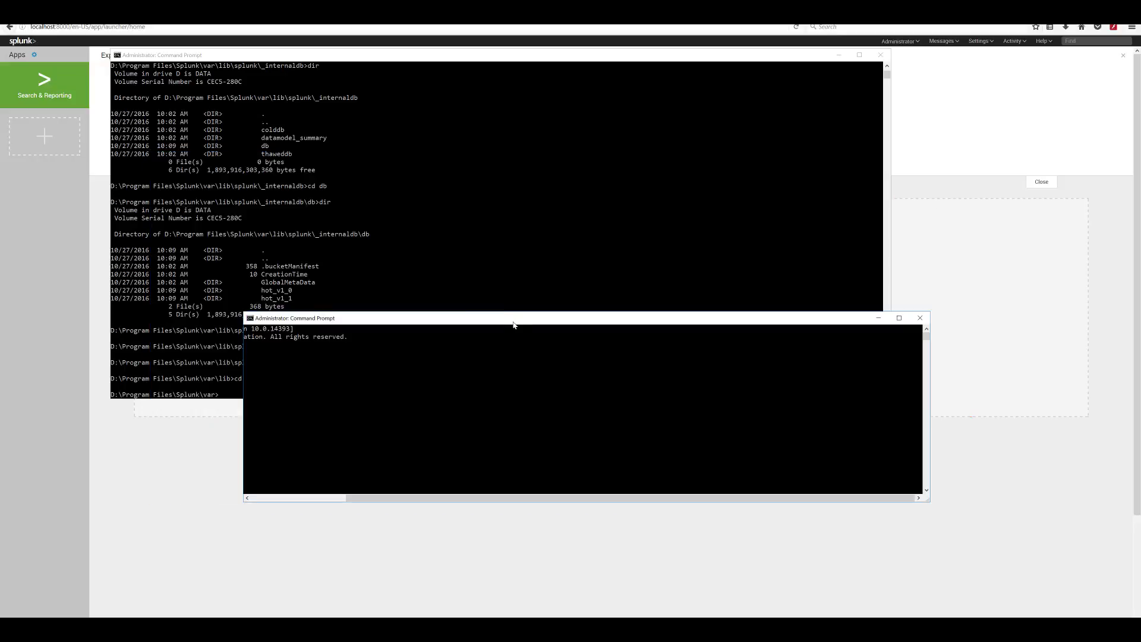
{"action": "left_click_drag", "start_coordinate": [514, 319], "coordinate": [417, 416]}
{"action": "key", "text": "Return"}
{"action": "type", "text": "d:"}
{"action": "key", "text": "Return"}
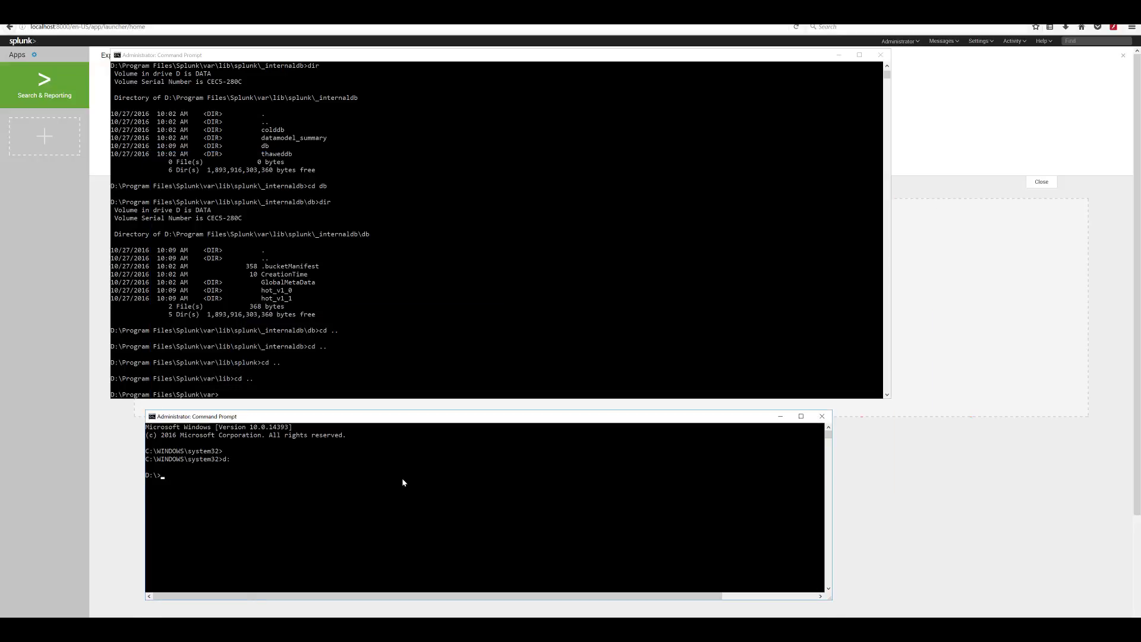
- Change to Splunk's var\log\splunk folder and follow splunkd.log with tail -f
{"action": "type", "text": "cd \"Program Files\\Splunk\"\\v"}
{"action": "key", "text": "Tab"}
{"action": "type", "text": "\\"}
{"action": "type", "text": "l"}
{"action": "key", "text": "Tab"}
{"action": "key", "text": "Return"}
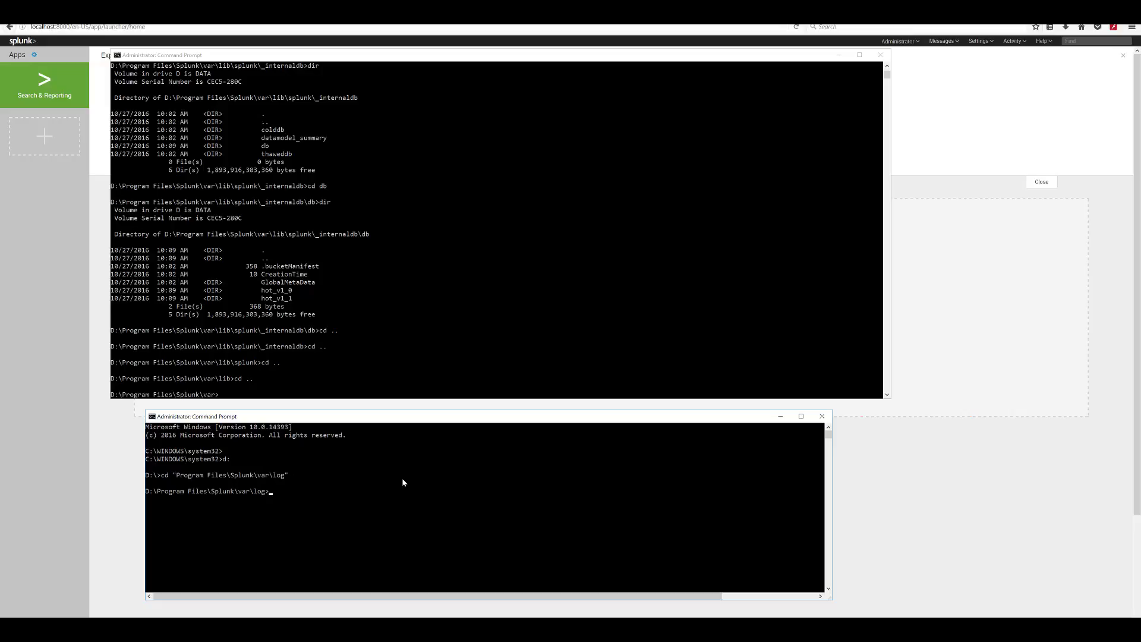
{"action": "type", "text": "cd splunk"}
{"action": "key", "text": "Return"}
{"action": "type", "text": "tail -f splu"}
{"action": "key", "text": "Tab"}
{"action": "key", "text": "Return"}
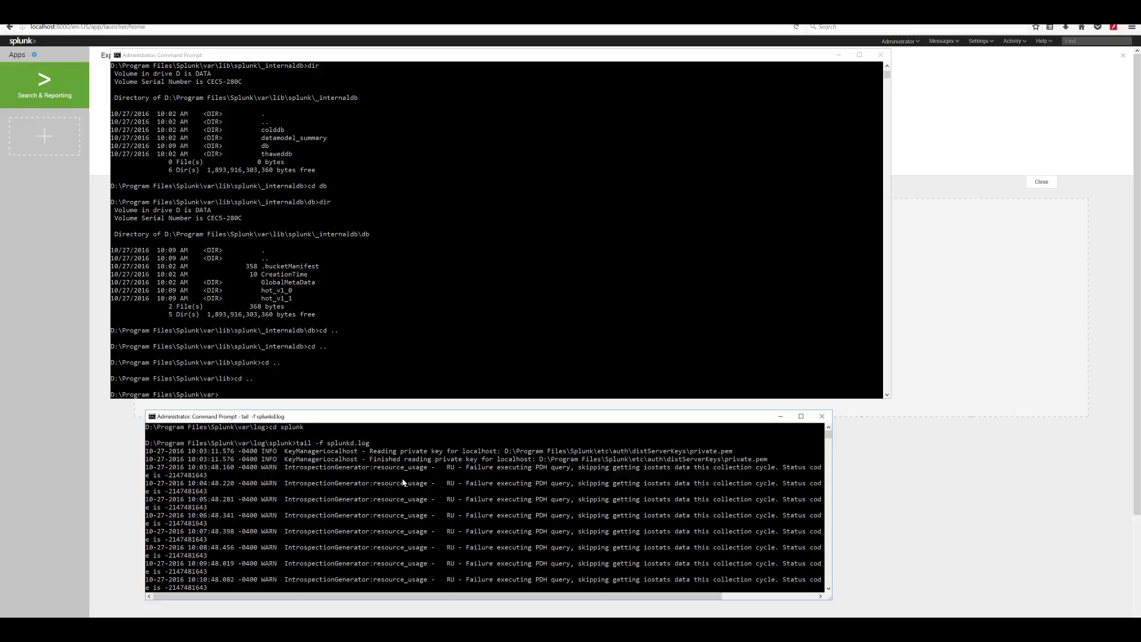
{"action": "left_click_drag", "start_coordinate": [831, 503], "coordinate": [1043, 506]}
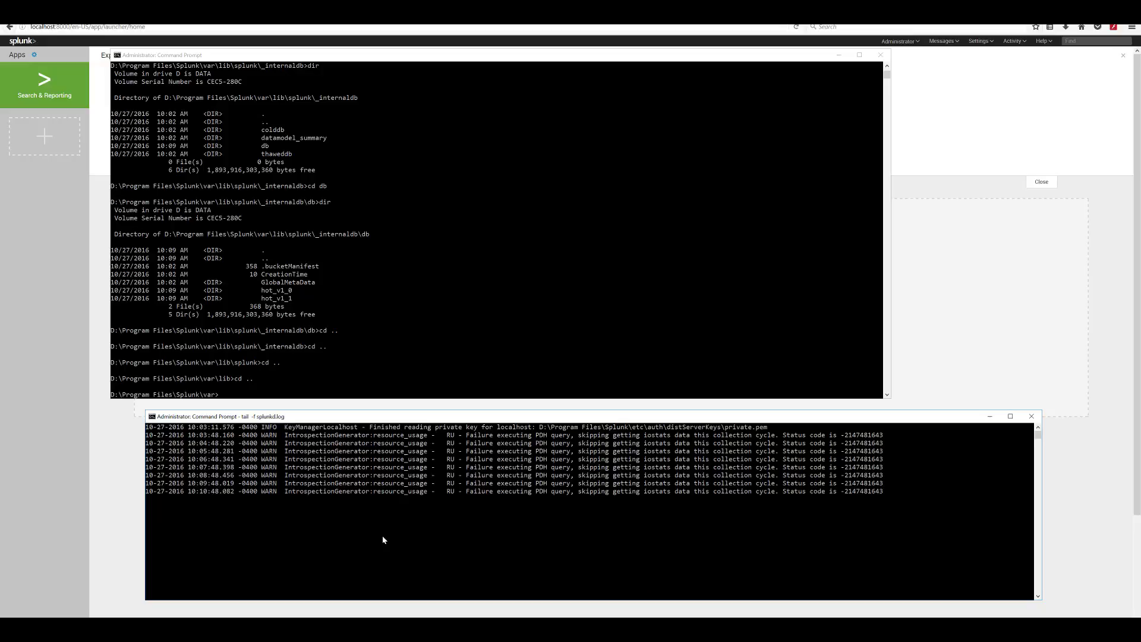
- In the original console, move to Splunk's etc\system\local folder and list its files
{"action": "left_click", "coordinate": [406, 328]}
{"action": "type", "text": "cd .."}
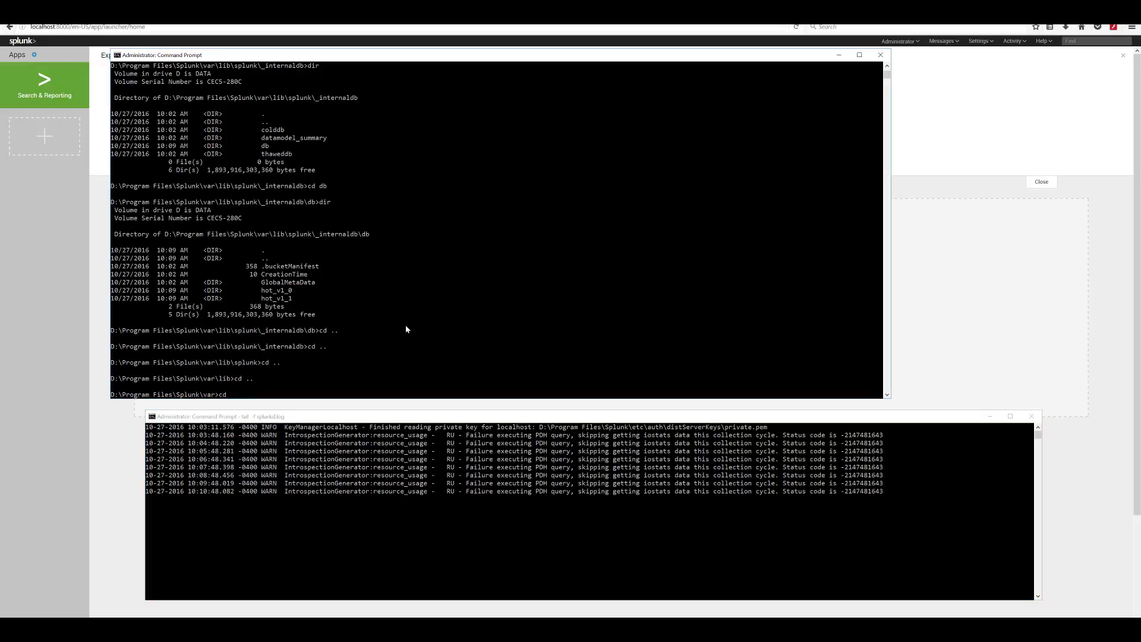
{"action": "key", "text": "Return"}
{"action": "type", "text": "cd etc"}
{"action": "key", "text": "Return"}
{"action": "type", "text": "cd system"}
{"action": "key", "text": "Return"}
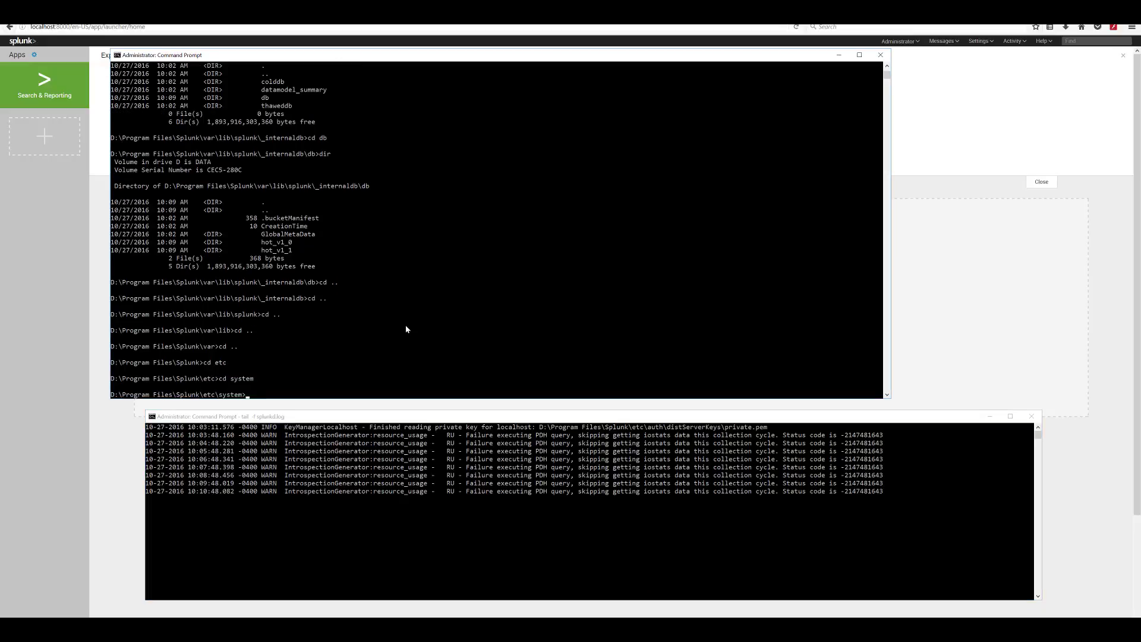
{"action": "type", "text": "cd local"}
{"action": "key", "text": "Return"}
{"action": "type", "text": "dir"}
{"action": "key", "text": "Return"}
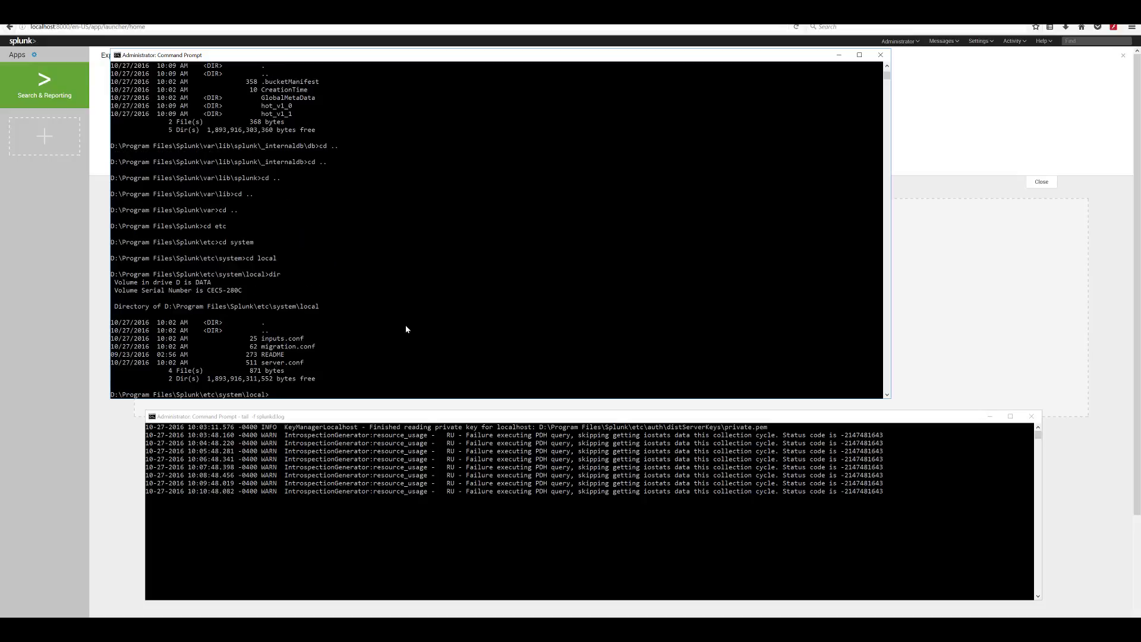
- Create outputs.conf in vi from the pasted tcpout settings and delete the stray top line
{"action": "type", "text": "vi outputs.conf"}
{"action": "key", "text": "Return"}
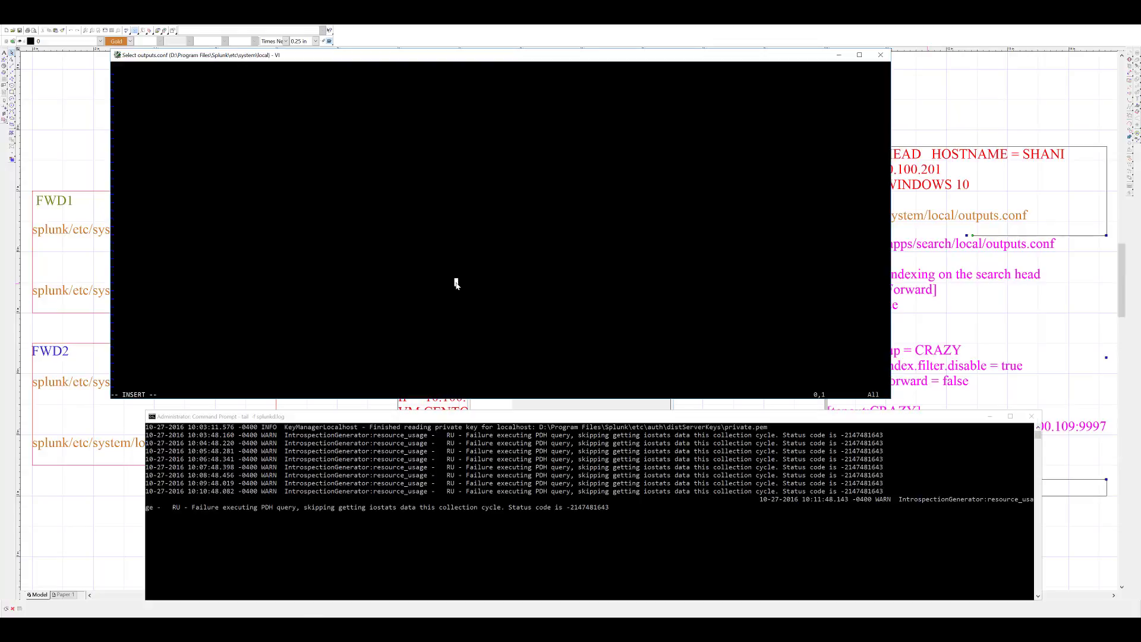
{"action": "right_click", "coordinate": [456, 284]}
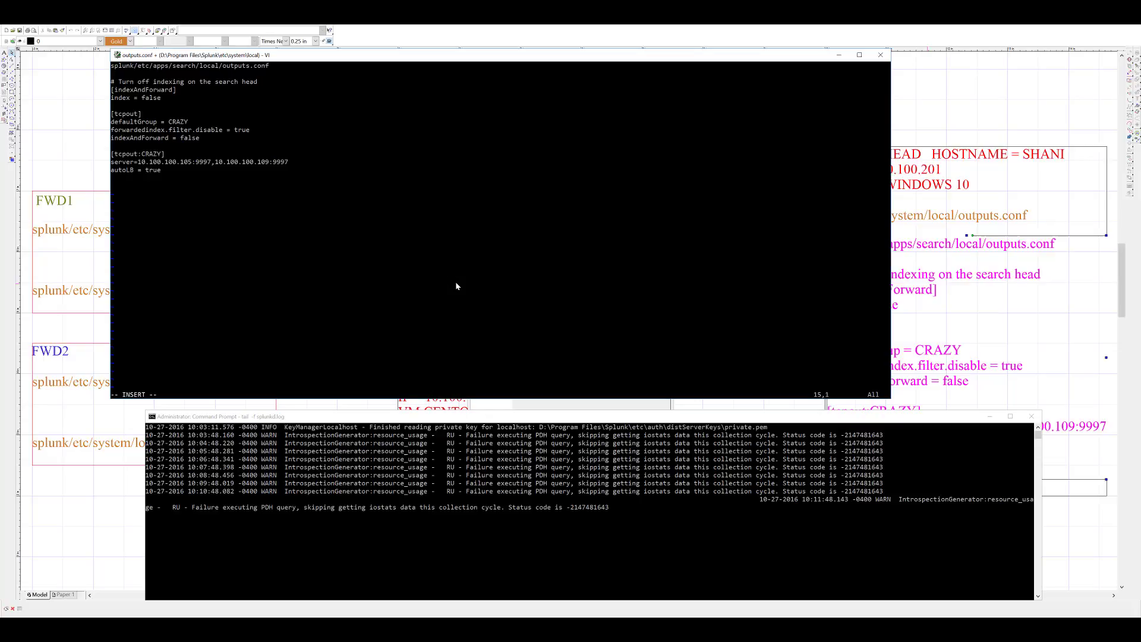
{"action": "key", "text": "ctrl+Home"}
{"action": "type", "text": "dd"}
{"action": "key", "text": "Escape"}
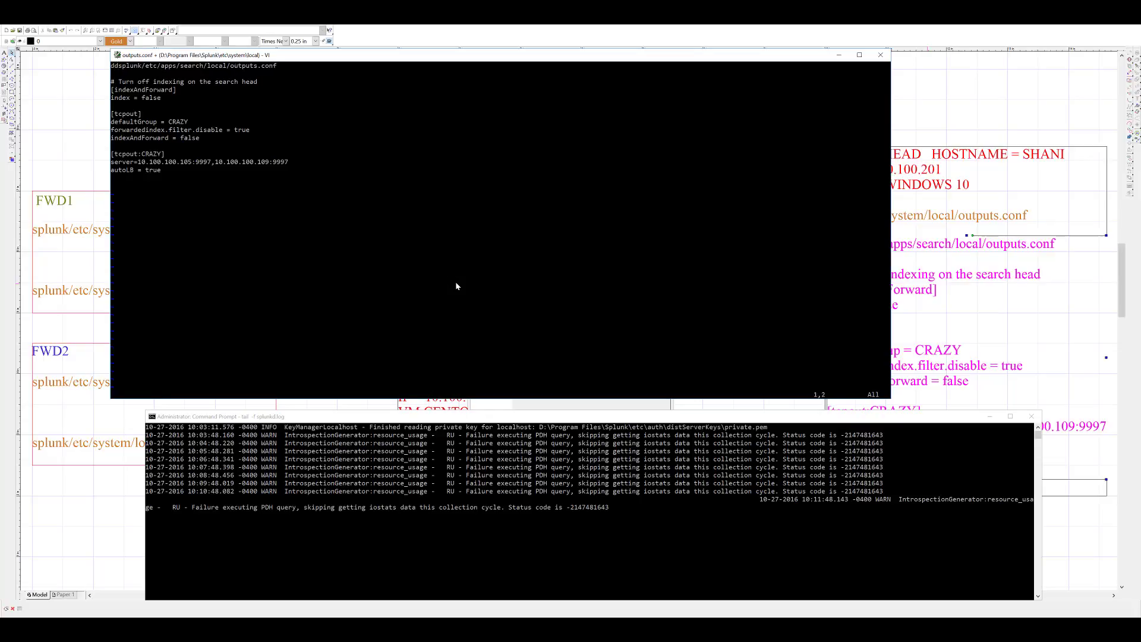
{"action": "key", "text": "d"}
{"action": "key", "text": "d"}
{"action": "key", "text": "d"}
{"action": "key", "text": "d"}
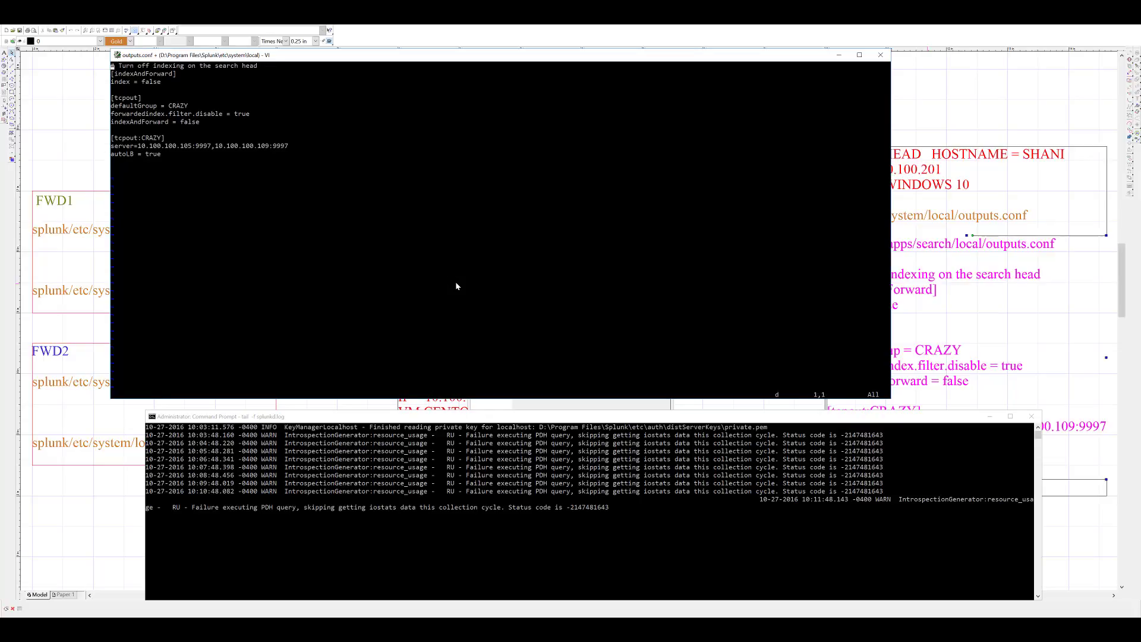
{"action": "key", "text": "Escape"}
{"action": "key", "text": "Down"}
{"action": "key", "text": "Down"}
{"action": "key", "text": "Down"}
{"action": "key", "text": "Down"}
{"action": "key", "text": "Down"}
{"action": "key", "text": "Down"}
{"action": "key", "text": "Down"}
{"action": "key", "text": "Down"}
{"action": "key", "text": "Down"}
{"action": "key", "text": "Down"}
{"action": "key", "text": "Down"}
- Mark the indexer server list and check IDX1 and IDX2 in the network diagram
{"action": "left_click", "coordinate": [141, 147]}
{"action": "left_click_drag", "start_coordinate": [141, 149], "coordinate": [289, 148]}
{"action": "left_click", "coordinate": [89, 121]}
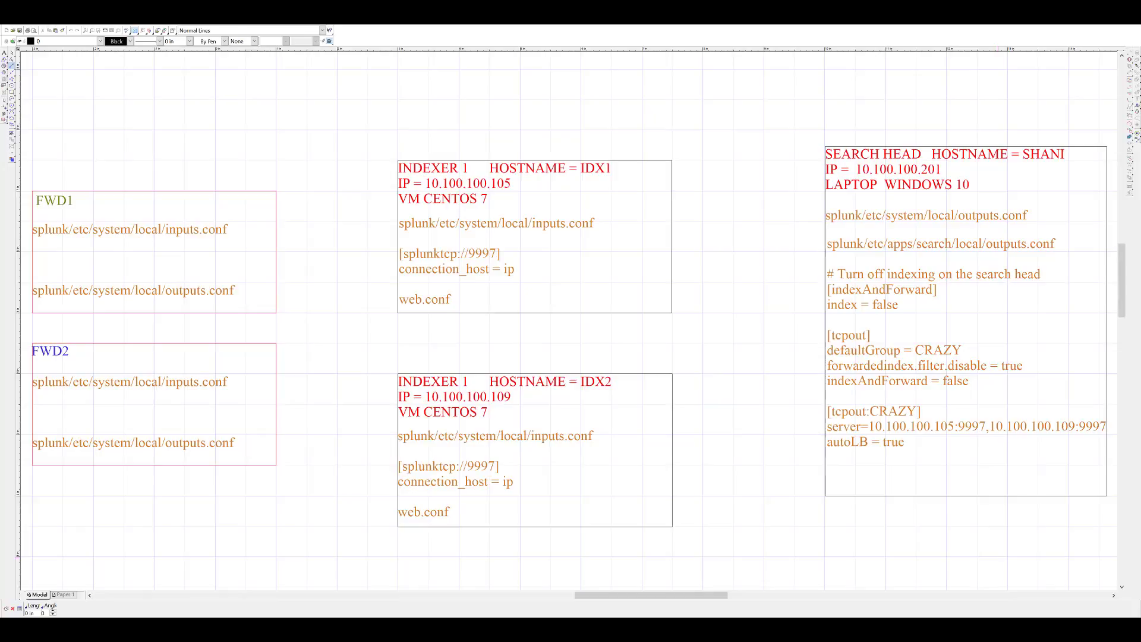
{"action": "left_click", "coordinate": [453, 189]}
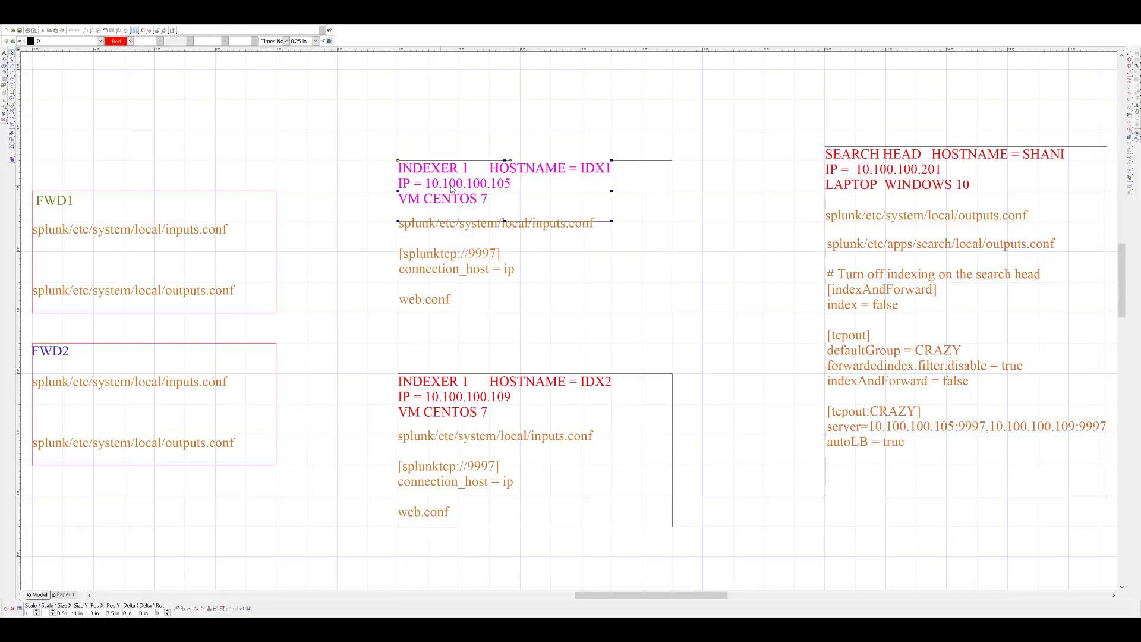
{"action": "left_click", "coordinate": [443, 397]}
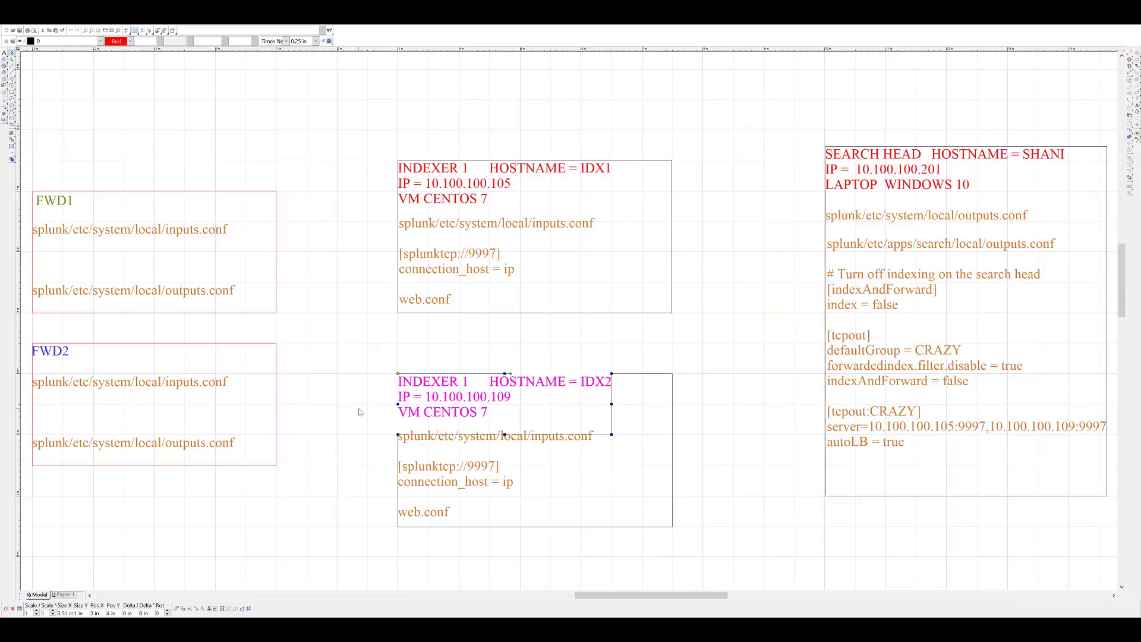
- Save outputs.conf with :wq and run splunk restart
{"action": "key", "text": "alt+Tab"}
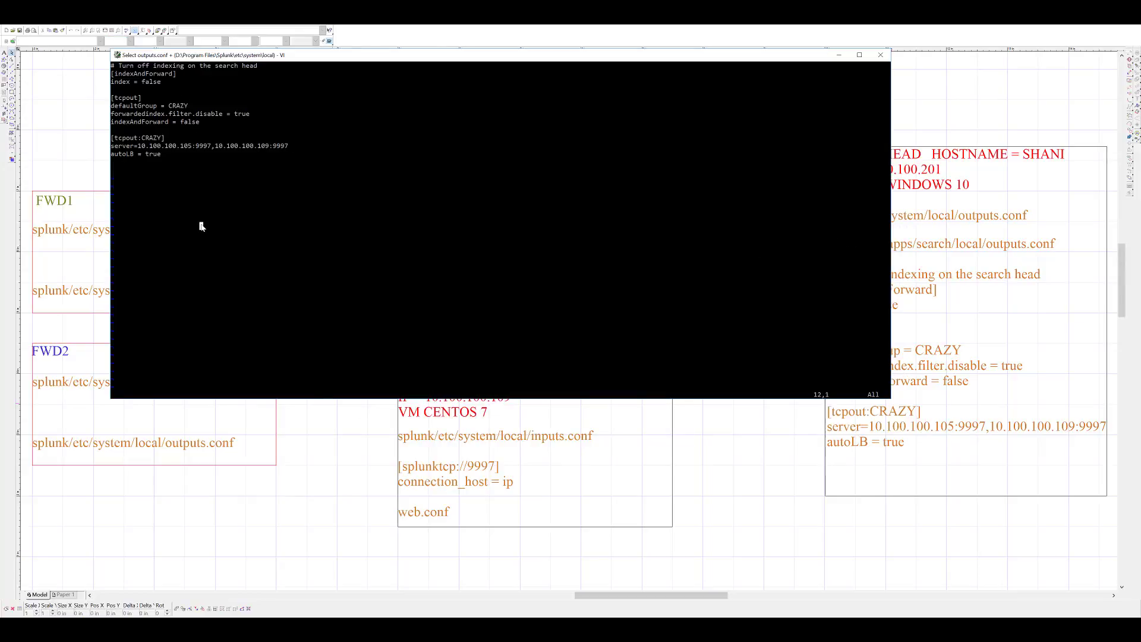
{"action": "key", "text": "Escape"}
{"action": "type", "text": ":wq"}
{"action": "key", "text": "Return"}
{"action": "type", "text": "splun"}
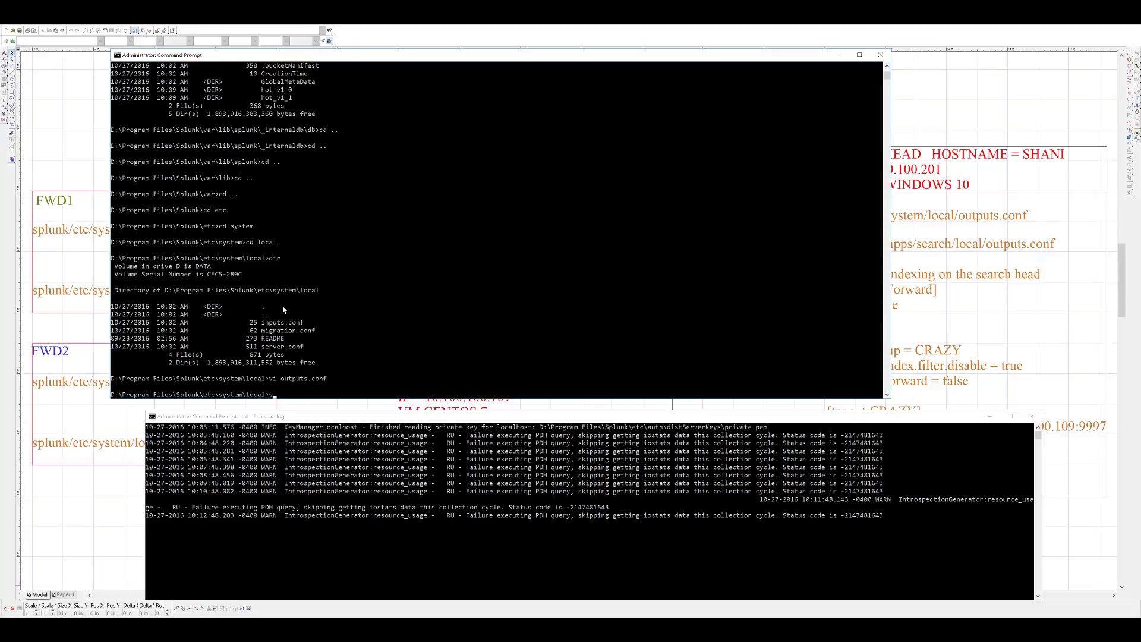
{"action": "type", "text": "k restart"}
{"action": "key", "text": "BackSpace"}
{"action": "key", "text": "BackSpace"}
{"action": "key", "text": "BackSpace"}
{"action": "key", "text": "BackSpace"}
{"action": "key", "text": "BackSpace"}
{"action": "key", "text": "BackSpace"}
{"action": "key", "text": "BackSpace"}
{"action": "key", "text": "BackSpace"}
{"action": "key", "text": "BackSpace"}
{"action": "key", "text": "BackSpace"}
{"action": "key", "text": "BackSpace"}
{"action": "key", "text": "BackSpace"}
{"action": "key", "text": "BackSpace"}
{"action": "key", "text": "BackSpace"}
{"action": "type", "text": "splunk restart"}
{"action": "key", "text": "Return"}
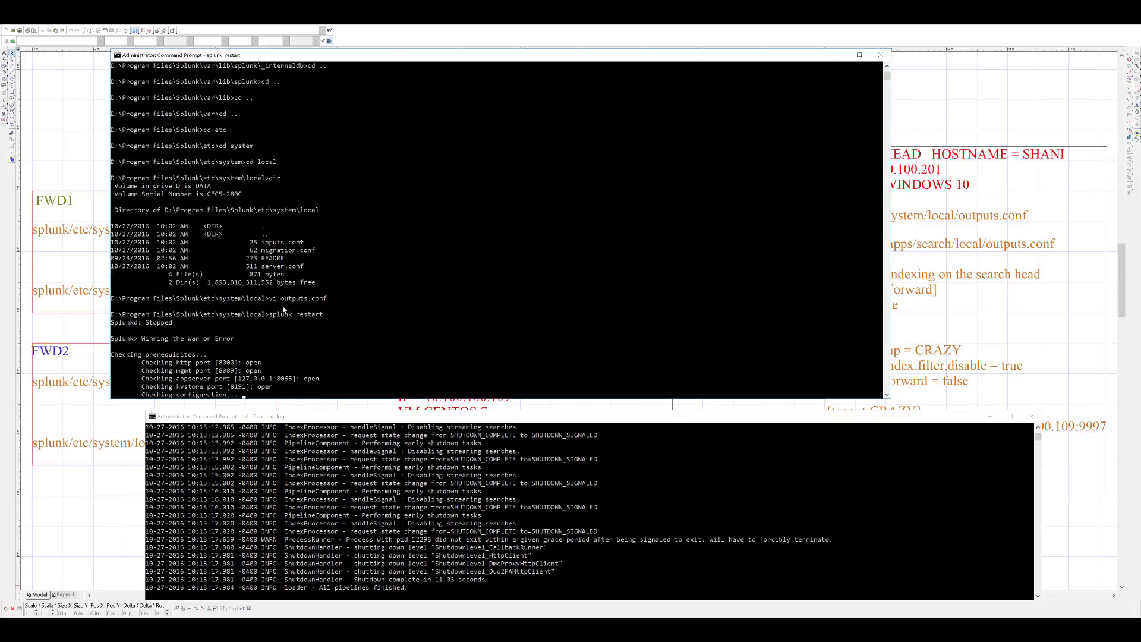
- Change into var\lib\splunk\_internaldb\db, run dir and copy the bucket listing lines
{"action": "left_click_drag", "start_coordinate": [407, 418], "coordinate": [372, 407]}
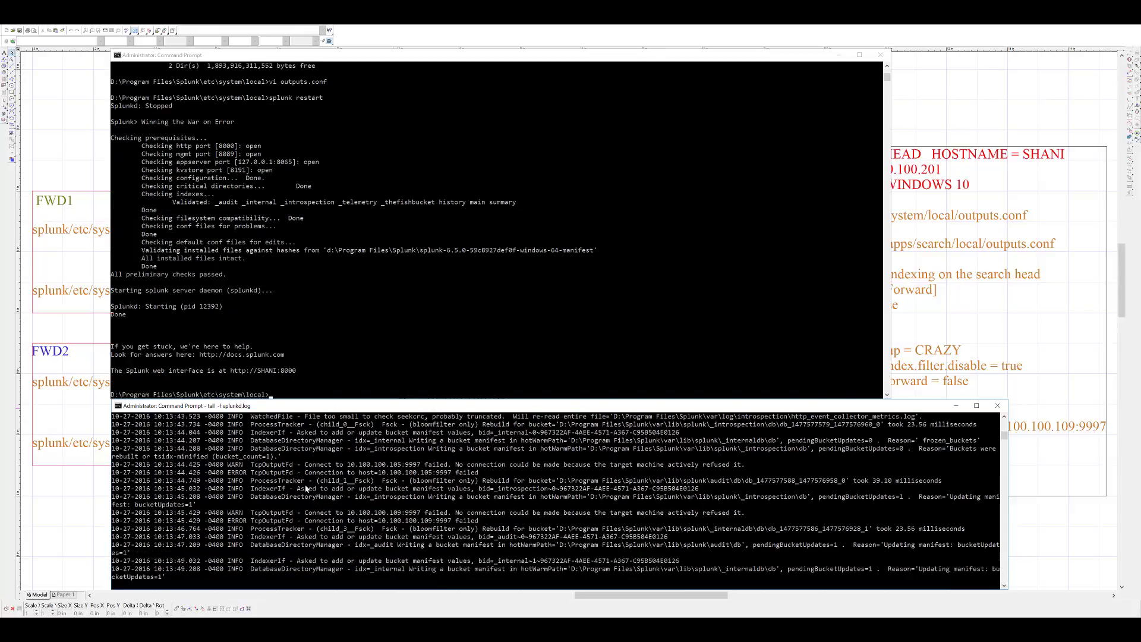
{"action": "left_click_drag", "start_coordinate": [307, 488], "coordinate": [451, 484]}
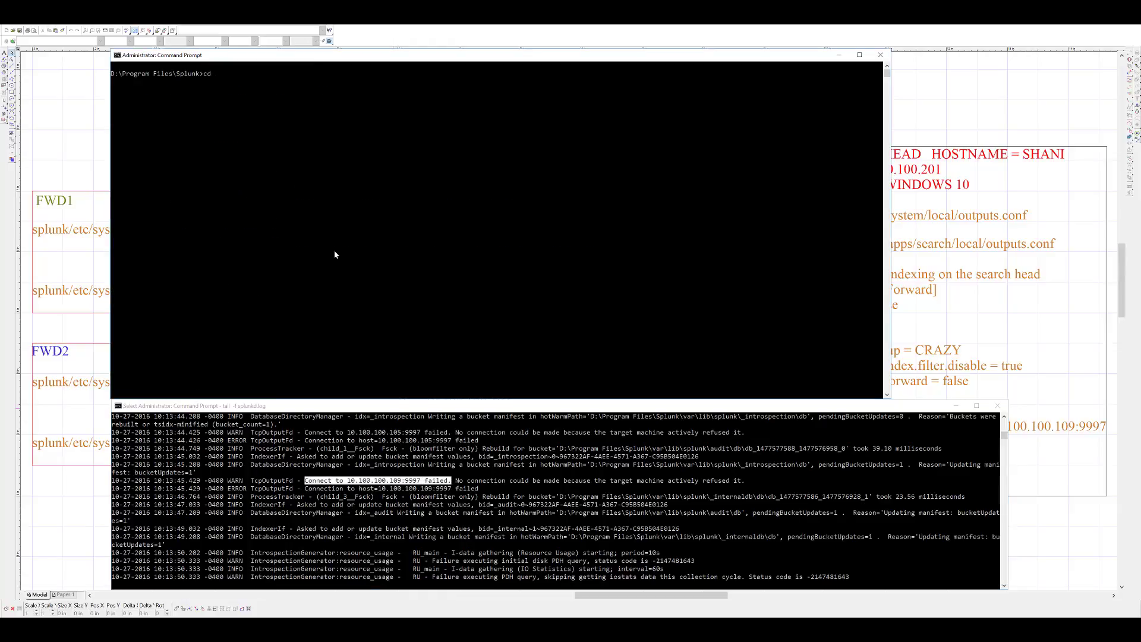
{"action": "type", "text": "var\\lib\\splunk\\_internaldb\\db"}
{"action": "key", "text": "Return"}
{"action": "type", "text": "dir"}
{"action": "key", "text": "Return"}
{"action": "left_click_drag", "start_coordinate": [150, 153], "coordinate": [274, 193]}
{"action": "left_click", "coordinate": [151, 154]}
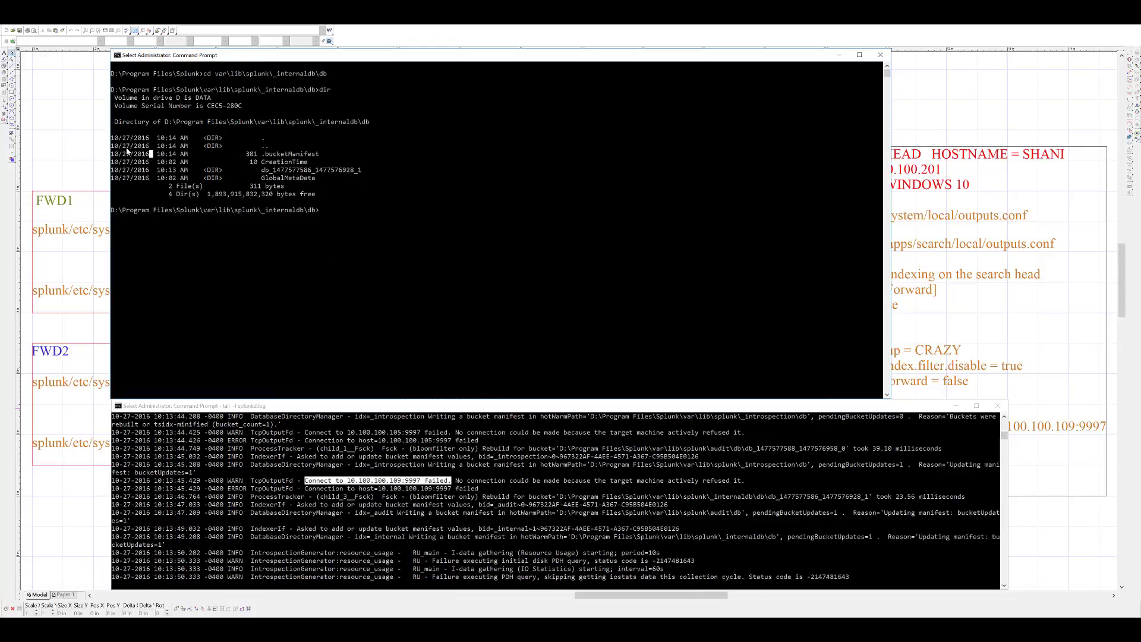
{"action": "left_click_drag", "start_coordinate": [126, 151], "coordinate": [383, 247]}
{"action": "right_click", "coordinate": [383, 247]}
{"action": "left_click", "coordinate": [386, 489]}
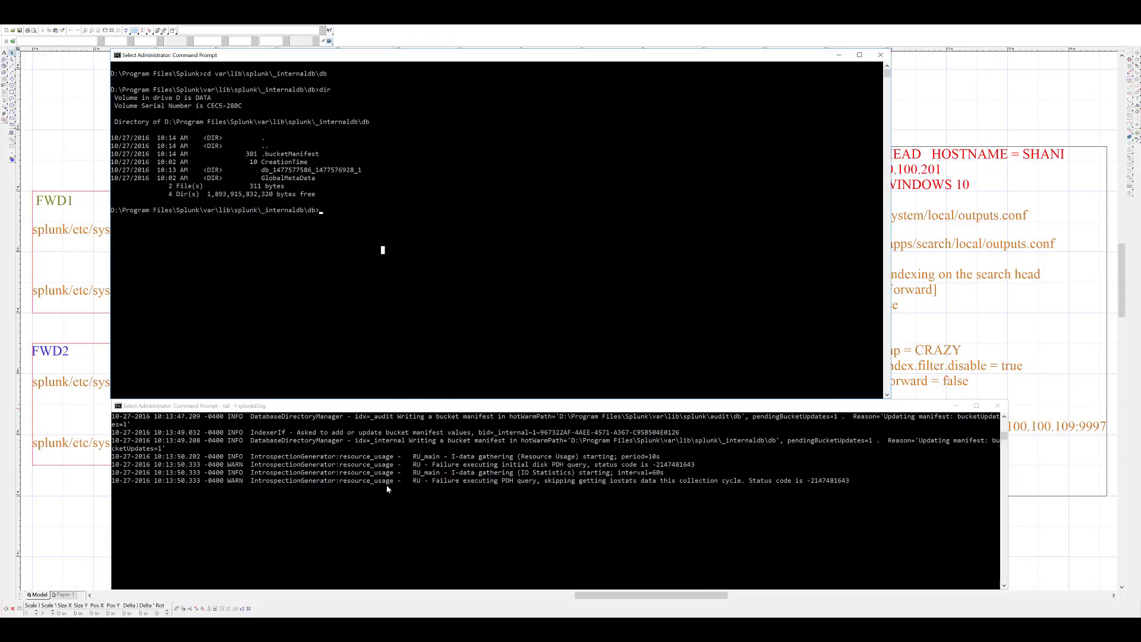
- Drag the Splunk 6.5.0 Linux .gz archive from Downloads into /tmp on IDX1
{"action": "left_click", "coordinate": [343, 284]}
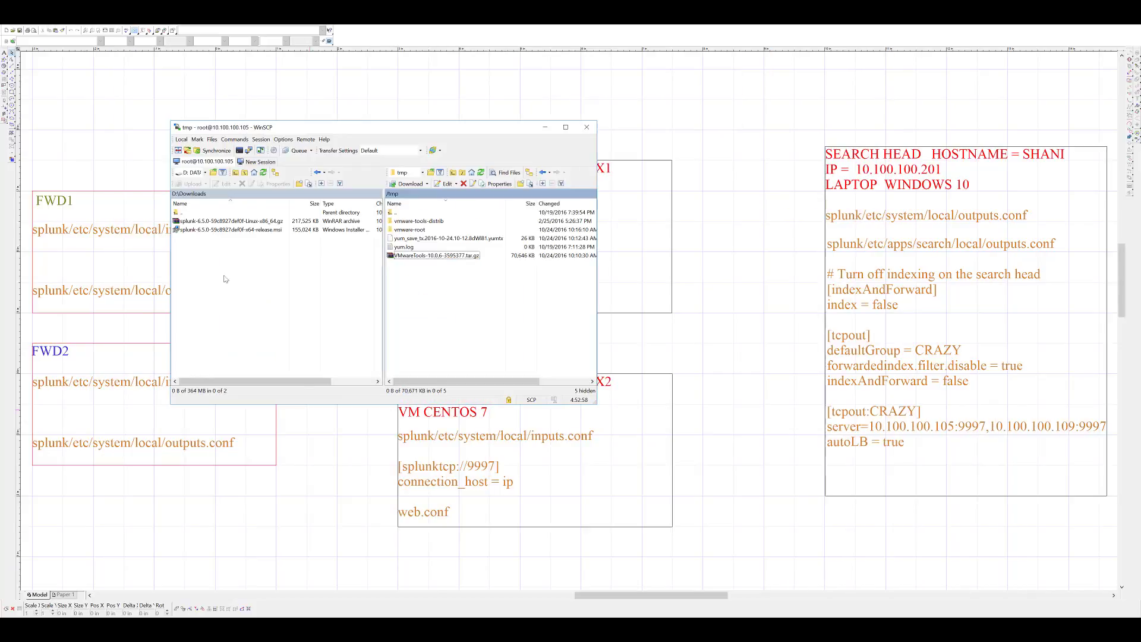
{"action": "left_click_drag", "start_coordinate": [232, 221], "coordinate": [433, 304]}
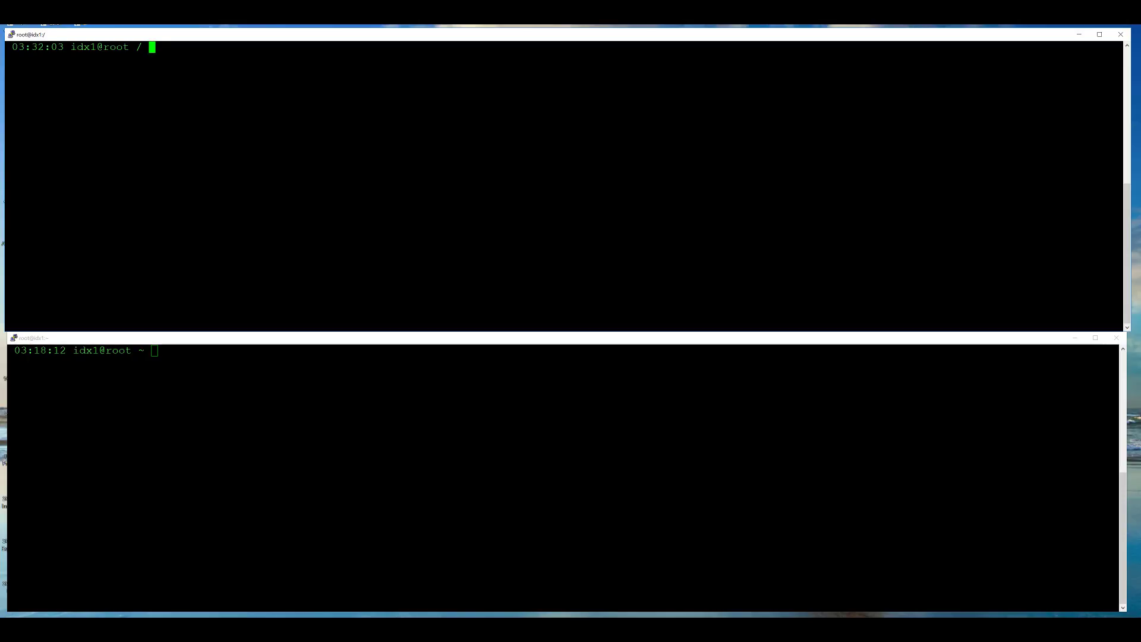
- List /tmp to locate the Splunk archive
{"action": "type", "text": "ls /tmp"}
{"action": "key", "text": "Return"}
{"action": "left_click_drag", "start_coordinate": [228, 58], "coordinate": [488, 58]}
{"action": "left_click", "coordinate": [488, 59]}
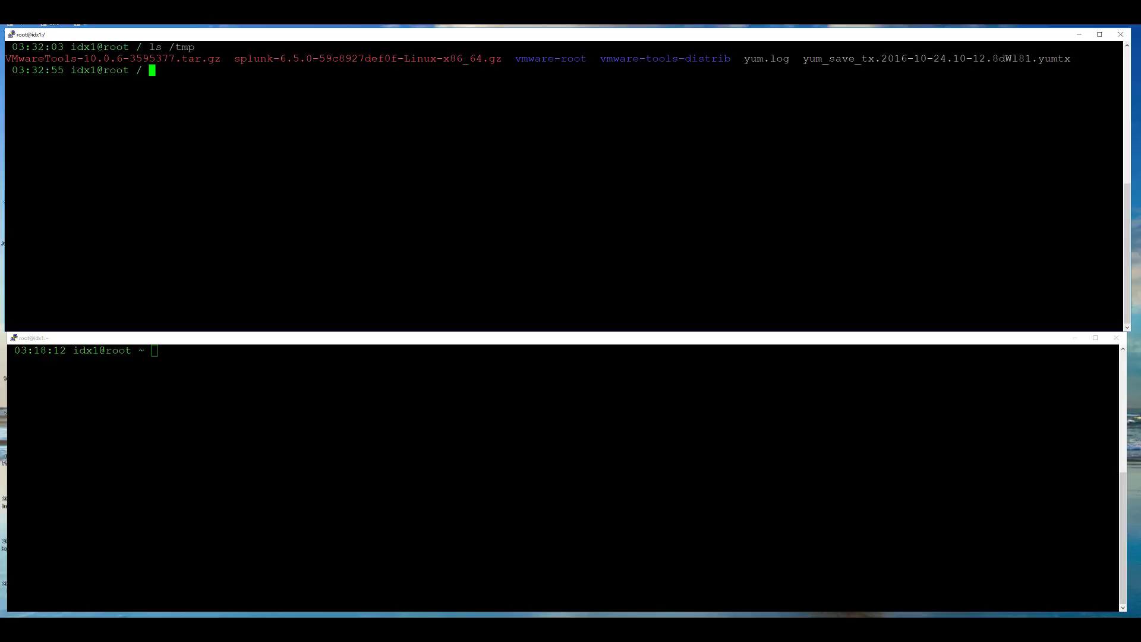
- Create the splunk user account and set its password
{"action": "type", "text": "useradd splunk"}
{"action": "key", "text": "Return"}
{"action": "type", "text": "pass"}
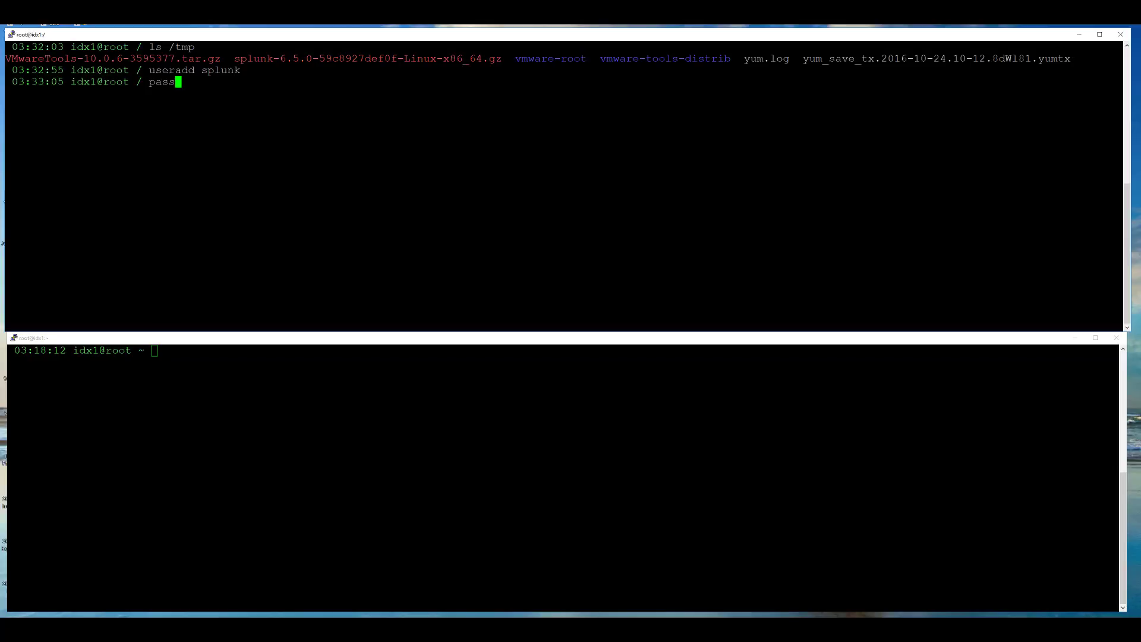
{"action": "type", "text": "wd splunk"}
{"action": "key", "text": "Return"}
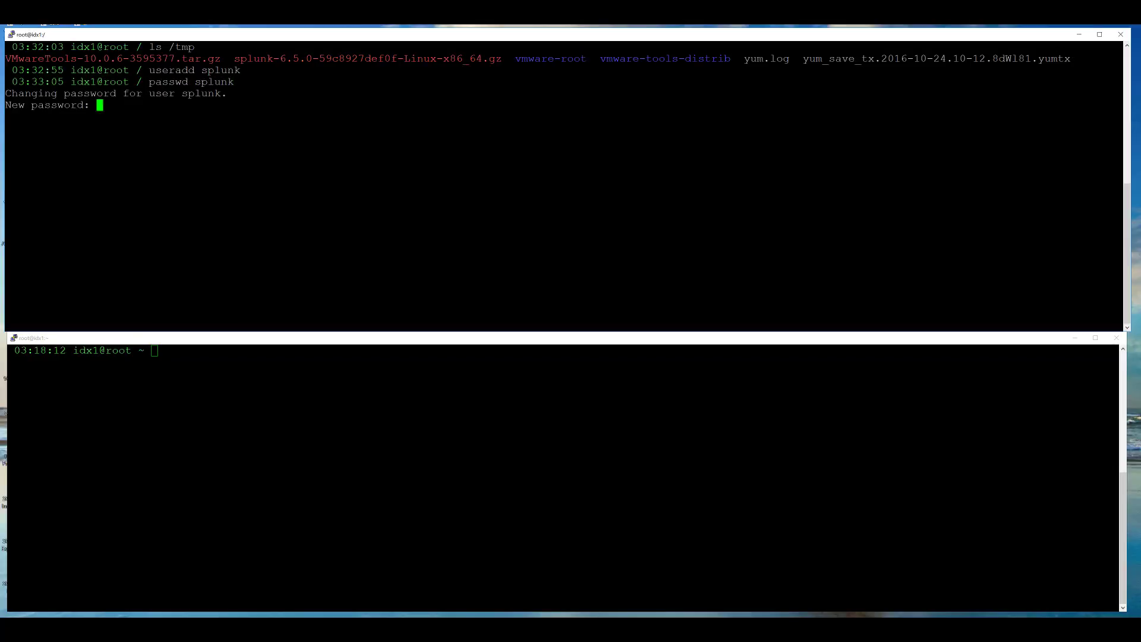
{"action": "key", "text": "Return"}
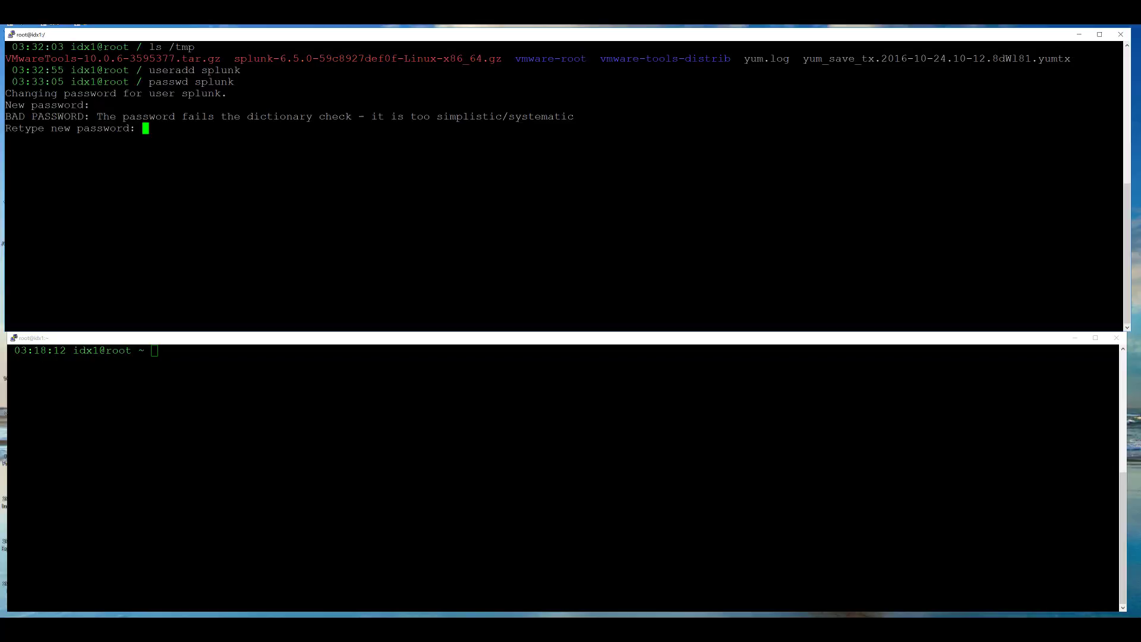
{"action": "key", "text": "Return"}
- Make /opt owned by root:splunk with 570 permissions, then switch to the splunk user
{"action": "type", "text": "ls -lS"}
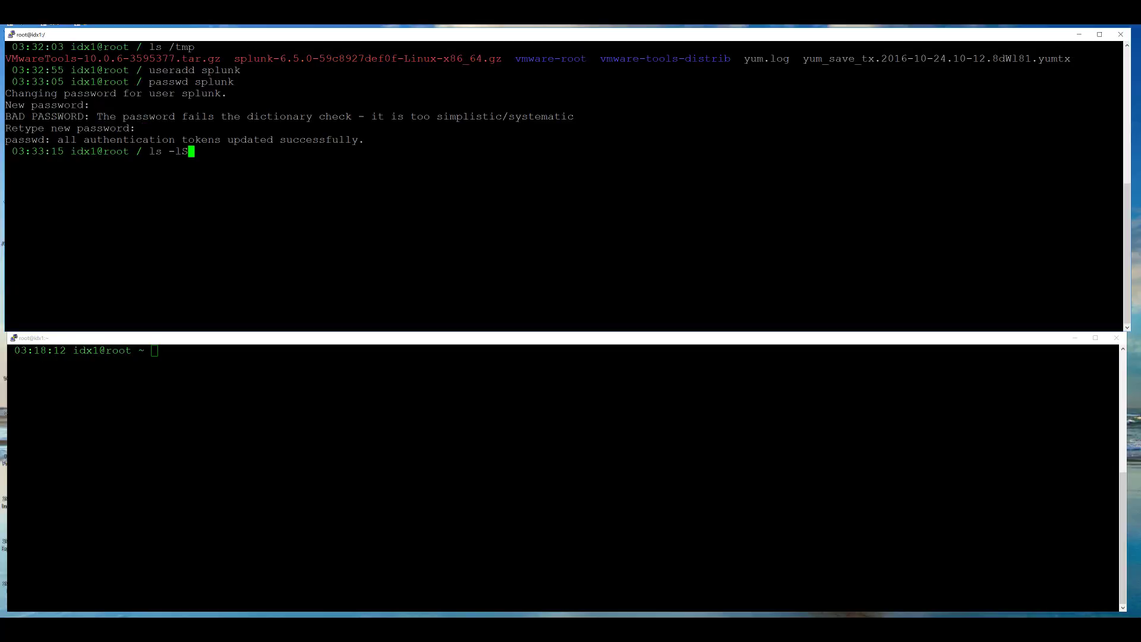
{"action": "type", "text": "h"}
{"action": "key", "text": "Return"}
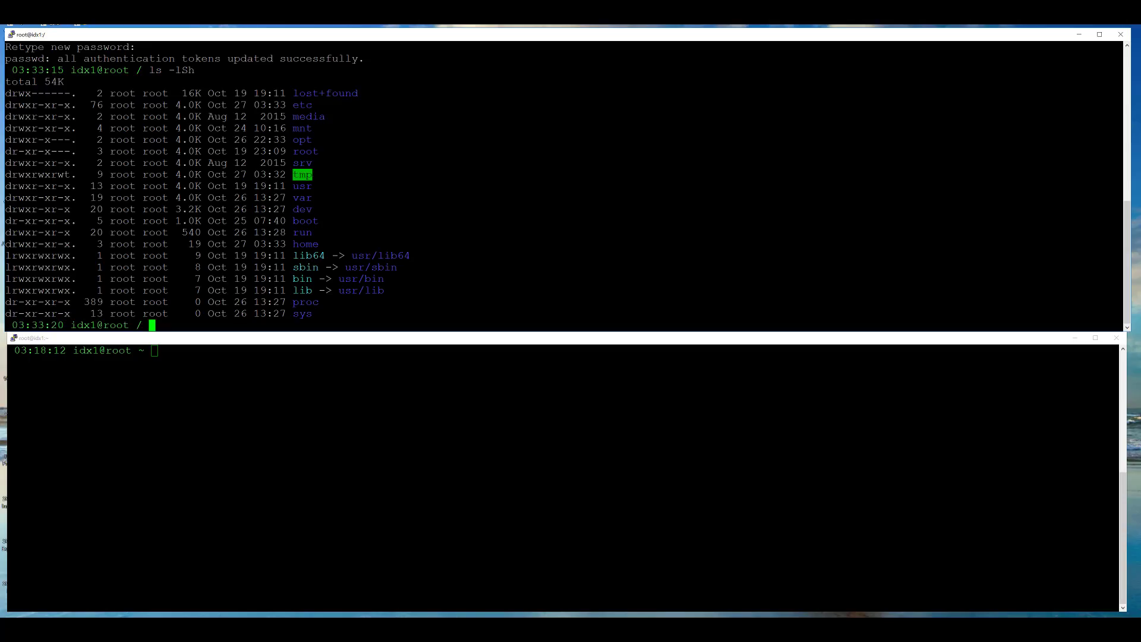
{"action": "left_click_drag", "start_coordinate": [5, 139], "coordinate": [356, 139]}
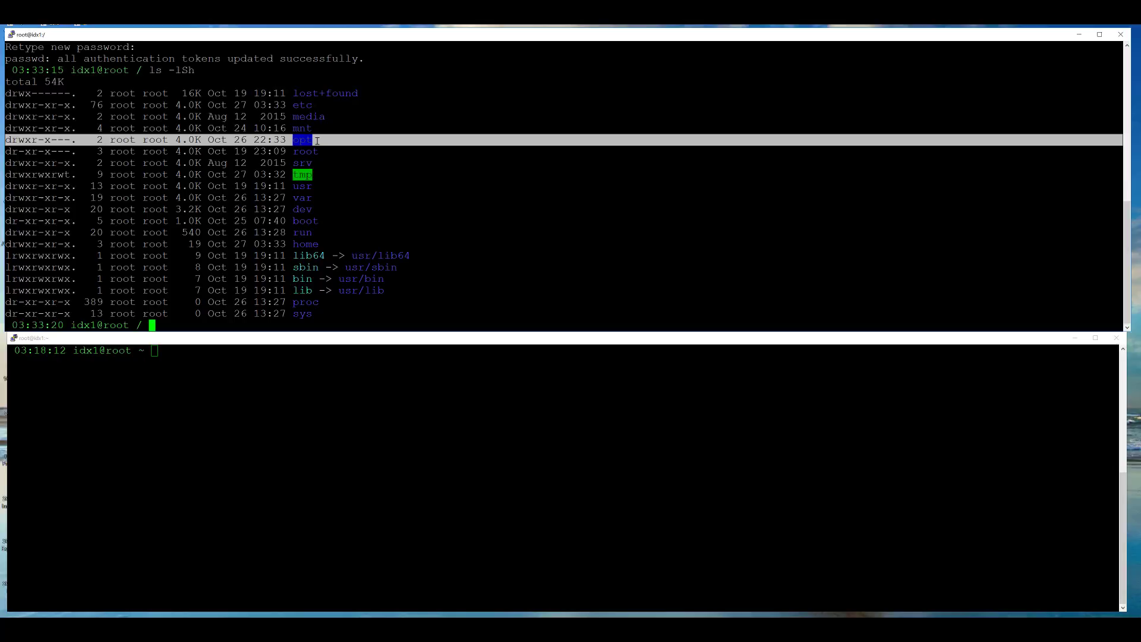
{"action": "left_click_drag", "start_coordinate": [1118, 186], "coordinate": [361, 182]}
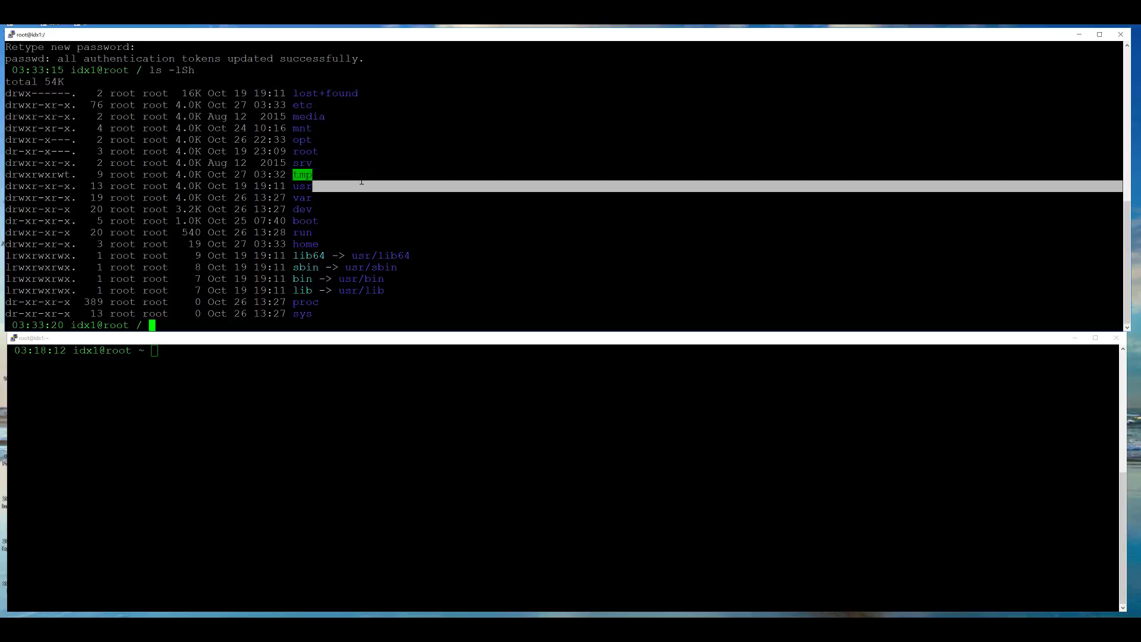
{"action": "left_click", "coordinate": [362, 182]}
{"action": "type", "text": "ch"}
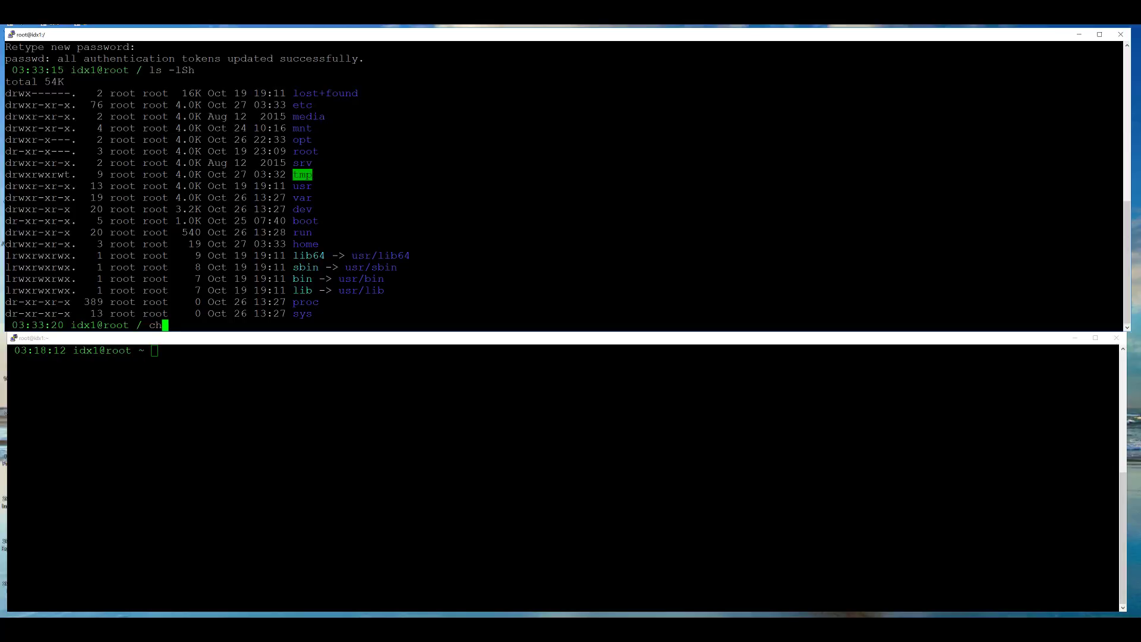
{"action": "type", "text": "own root:splunk /opt"}
{"action": "key", "text": "Return"}
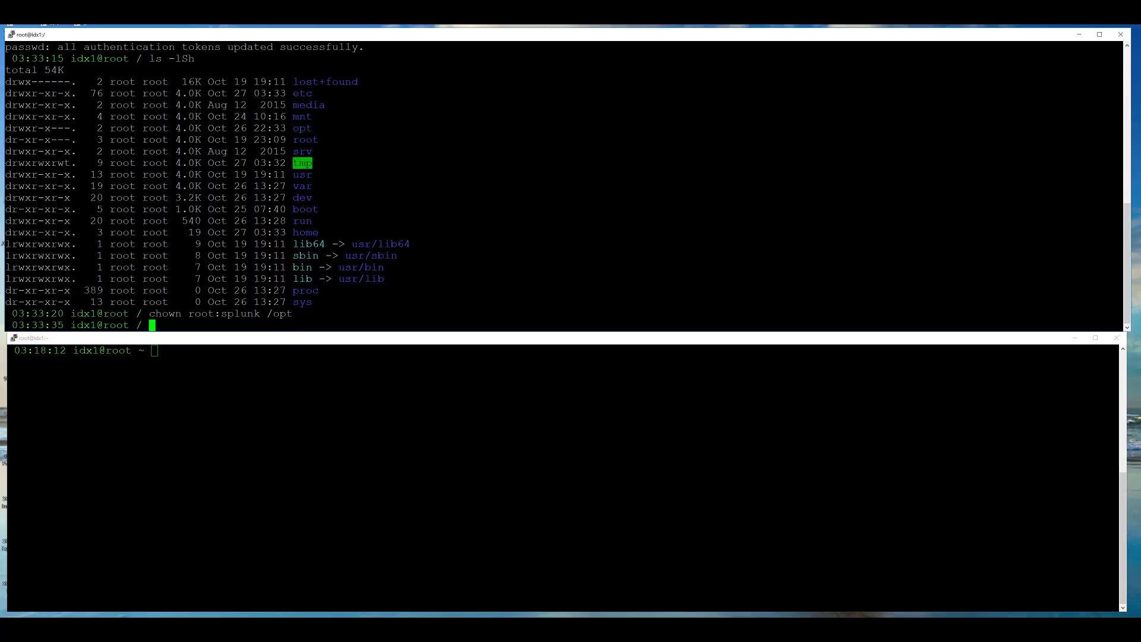
{"action": "type", "text": "chmod 570 /opt"}
{"action": "key", "text": "Return"}
{"action": "type", "text": "su - "}
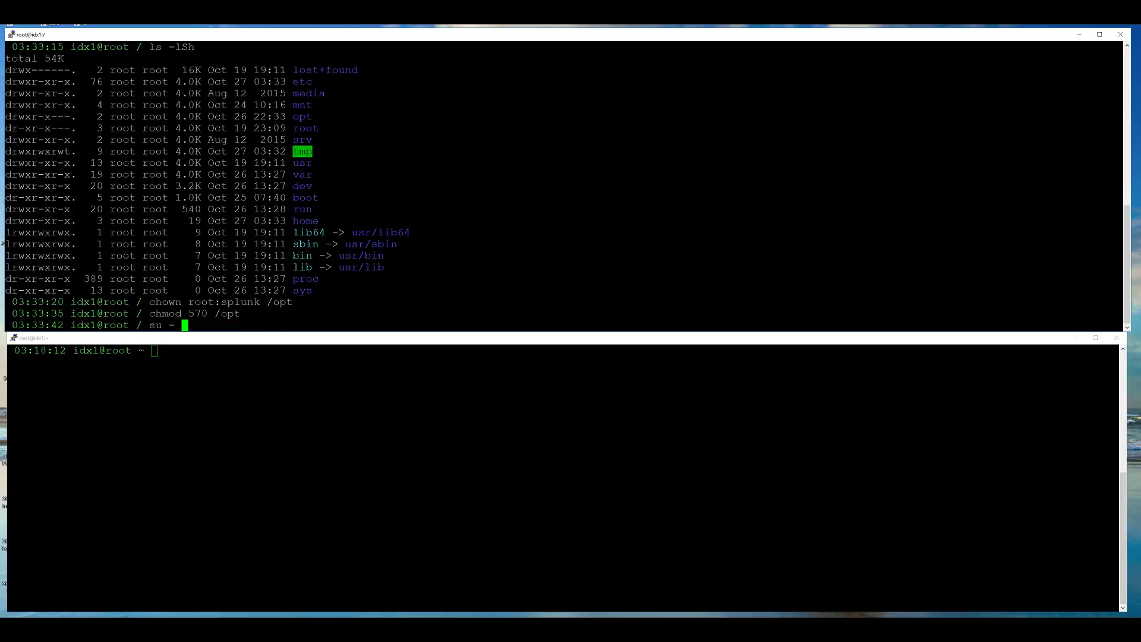
{"action": "type", "text": "splunk"}
- As the splunk user, move into /opt and list its contents
{"action": "key", "text": "Return"}
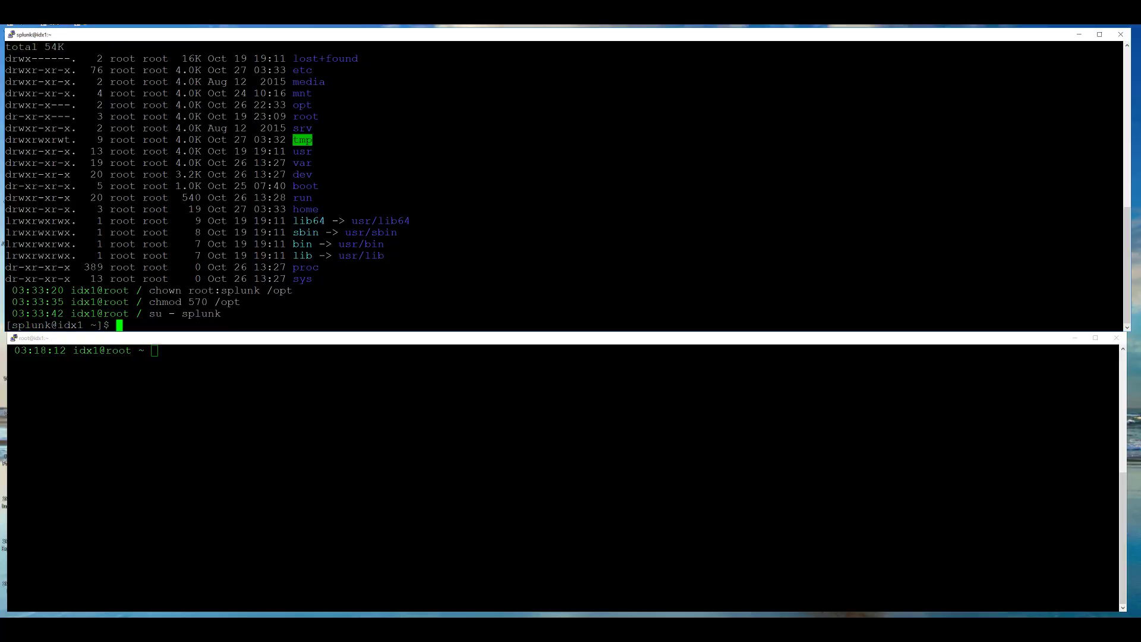
{"action": "type", "text": "cd /opt"}
{"action": "key", "text": "Return"}
{"action": "type", "text": "ls -lSh"}
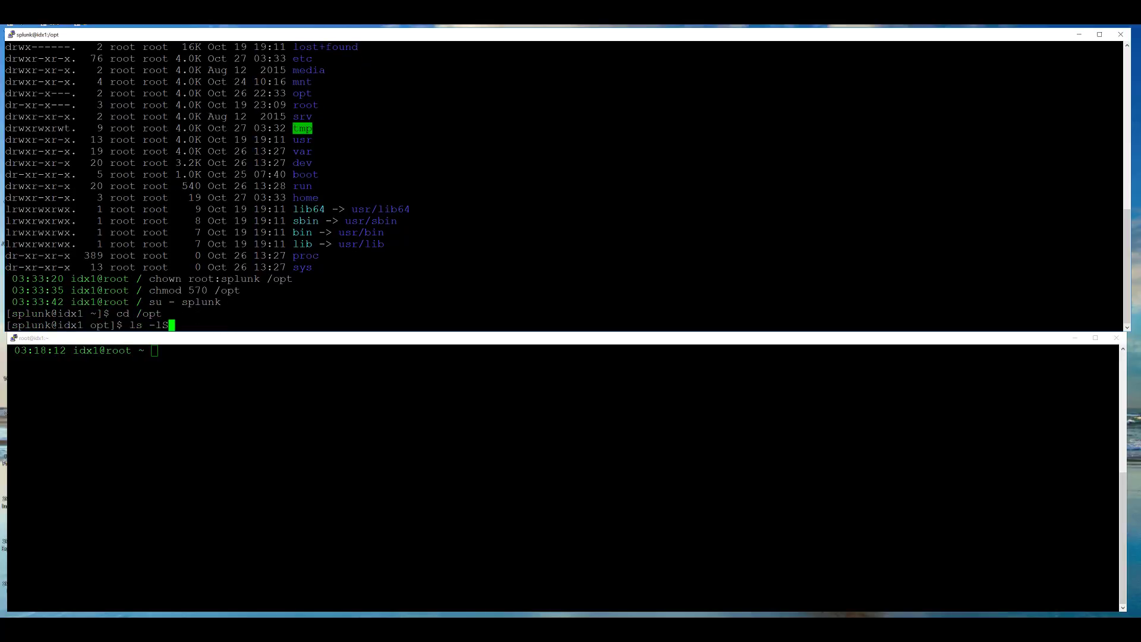
{"action": "key", "text": "Return"}
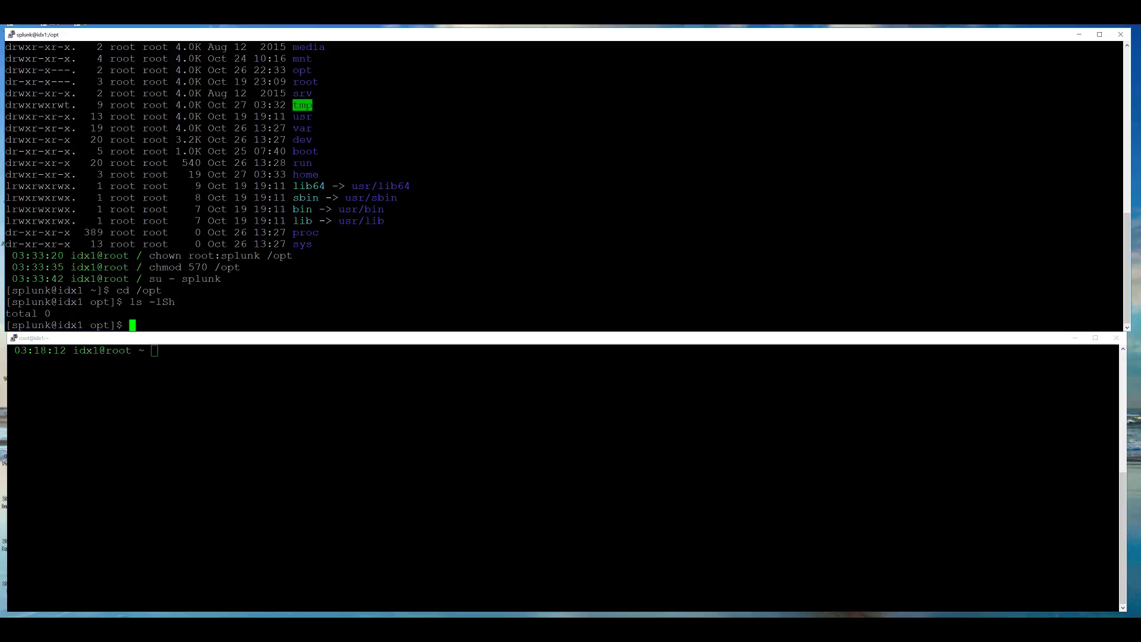
- Extract the Splunk 6.5.0 archive from /tmp into /opt and enter the splunk directory
{"action": "type", "text": "tar -xvzf /tmp/spl"}
{"action": "key", "text": "Tab"}
{"action": "key", "text": "Return"}
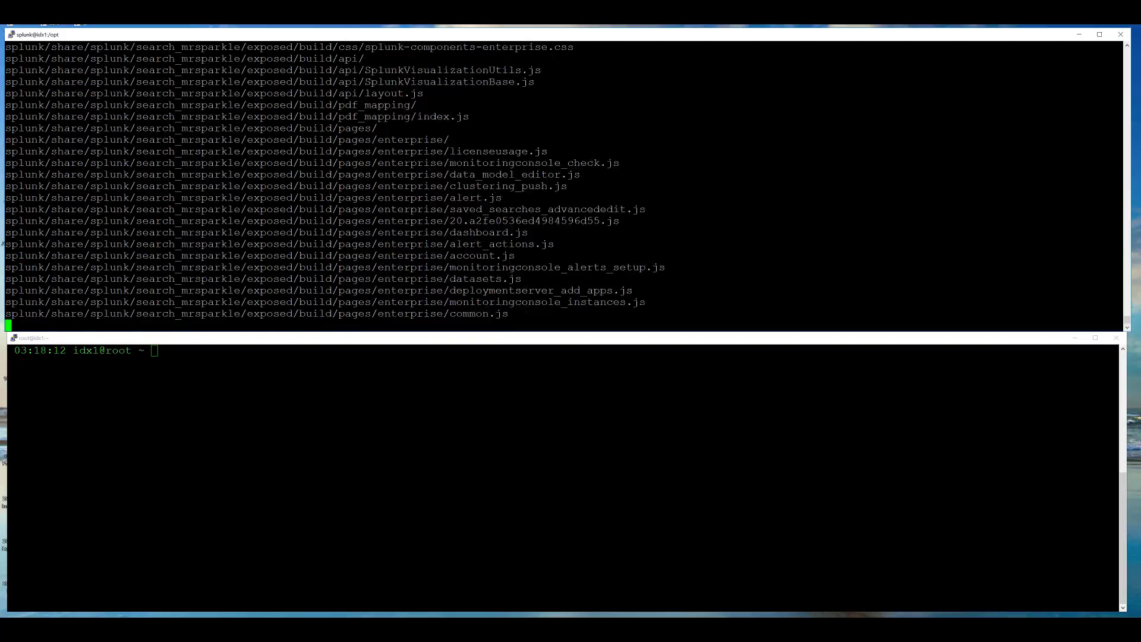
{"action": "type", "text": "ls"}
{"action": "key", "text": "Return"}
{"action": "type", "text": "cd sp"}
{"action": "key", "text": "Tab"}
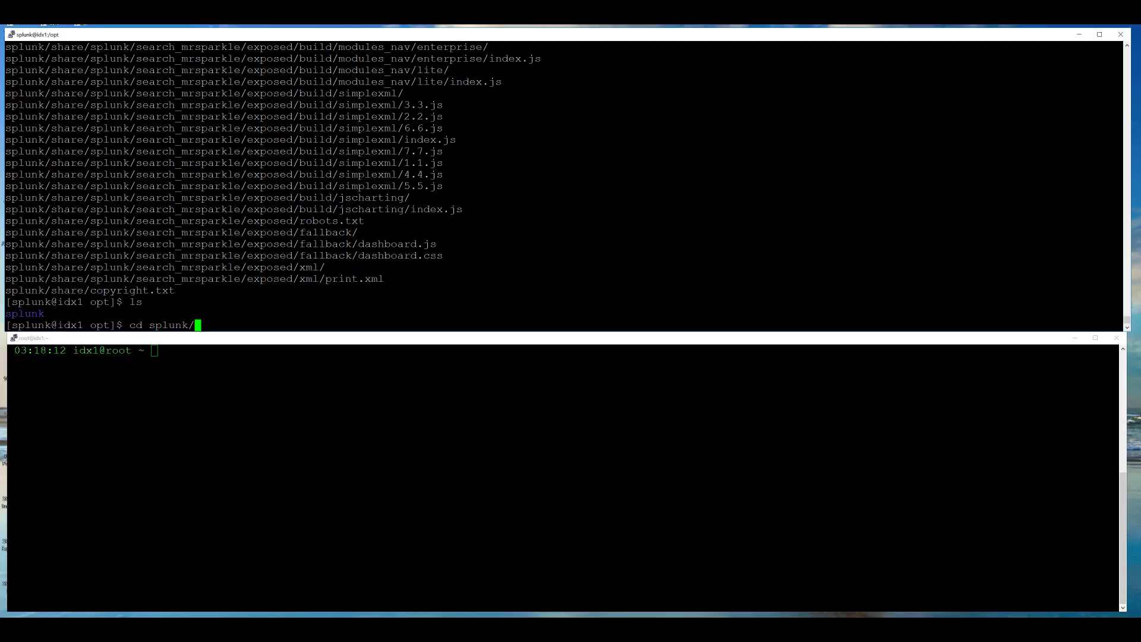
{"action": "key", "text": "Return"}
- In ~/.bash_profile, append :/opt/splunk/bin to PATH and add SPLUNK_HOME='/opt/splunk'
{"action": "type", "text": "ls"}
{"action": "key", "text": "Return"}
{"action": "type", "text": "vi ~"}
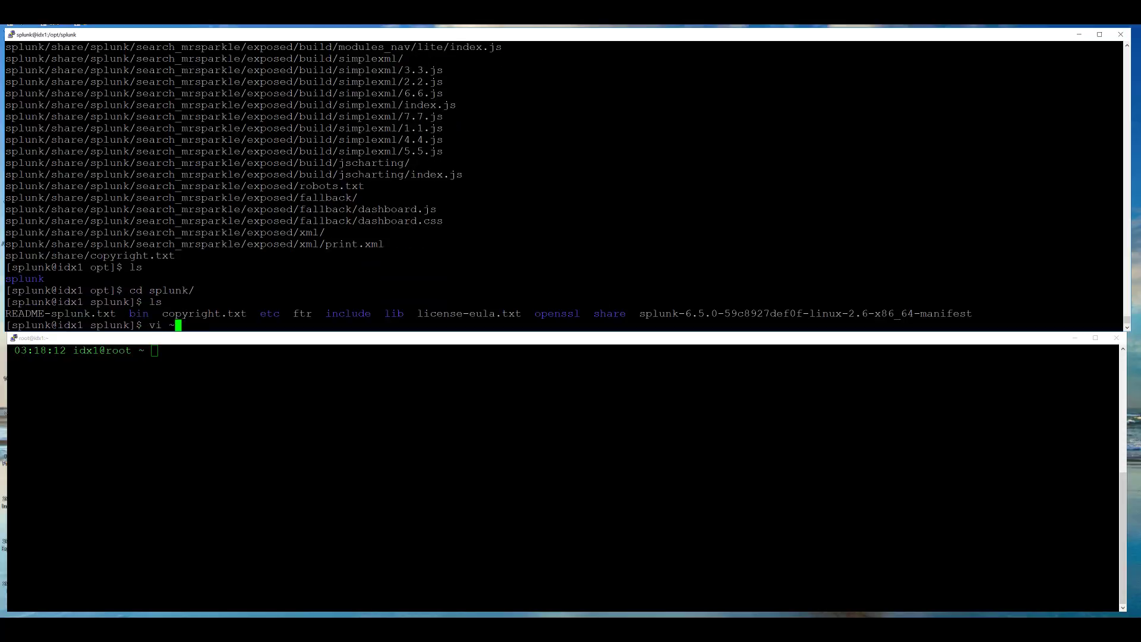
{"action": "type", "text": "/.bash_profile"}
{"action": "key", "text": "Return"}
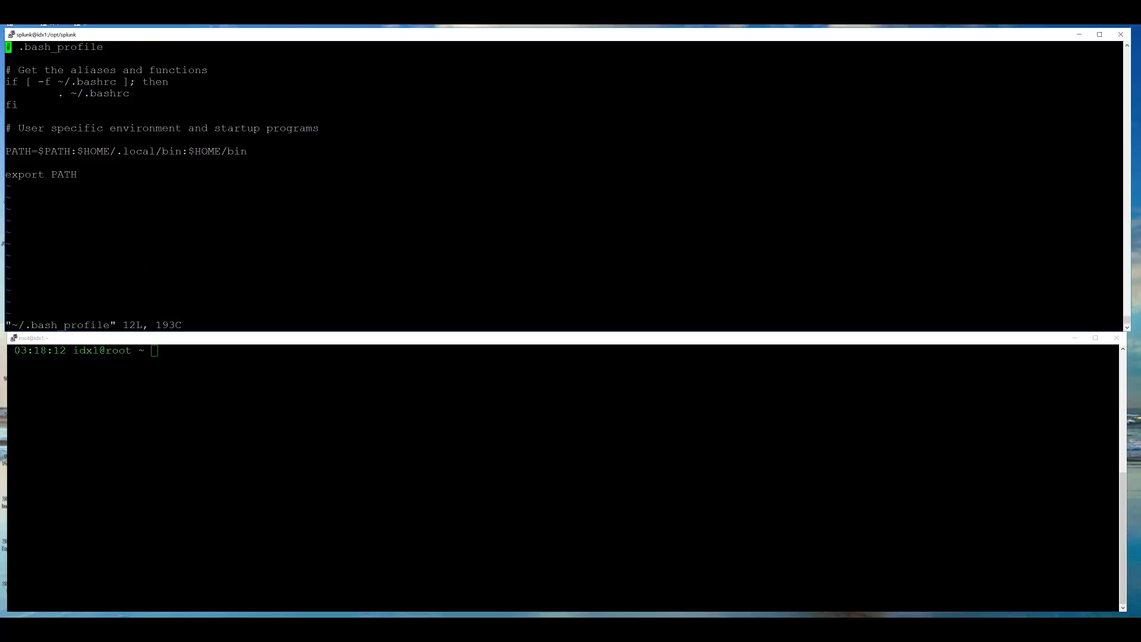
{"action": "key", "text": "shift+g"}
{"action": "key", "text": "k"}
{"action": "key", "text": "k"}
{"action": "key", "text": "shift+a"}
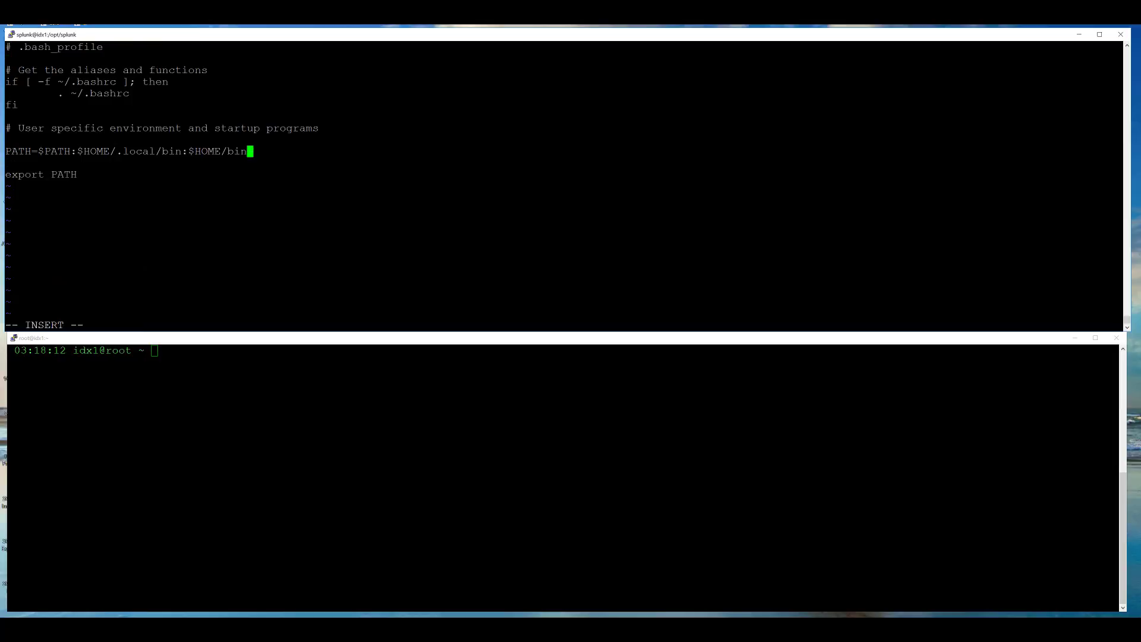
{"action": "type", "text": ":/opt/splunk/bin"}
{"action": "key", "text": "Down"}
{"action": "key", "text": "Down"}
{"action": "key", "text": "Return"}
{"action": "key", "text": "Return"}
{"action": "type", "text": "SPLUNK"}
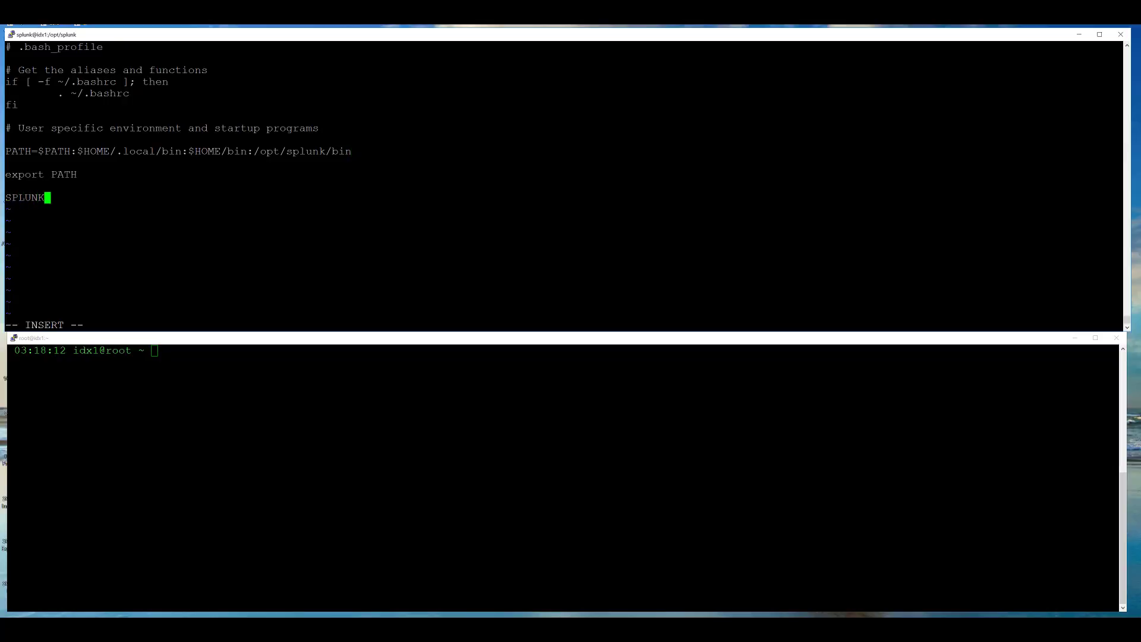
{"action": "type", "text": "_HOME='/opt/splunk"}
{"action": "key", "text": "Escape"}
- Save the profile, log out, and log back in as the splunk user
{"action": "type", "text": ":wq"}
{"action": "key", "text": "Return"}
{"action": "key", "text": "ctrl+d"}
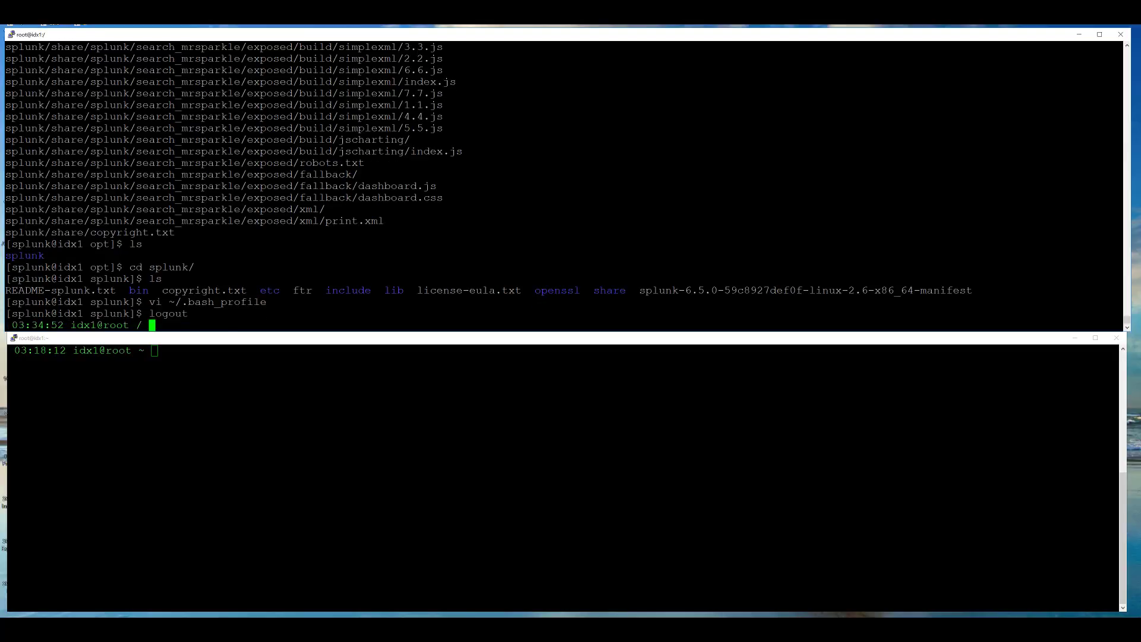
{"action": "key", "text": "Up"}
{"action": "key", "text": "Return"}
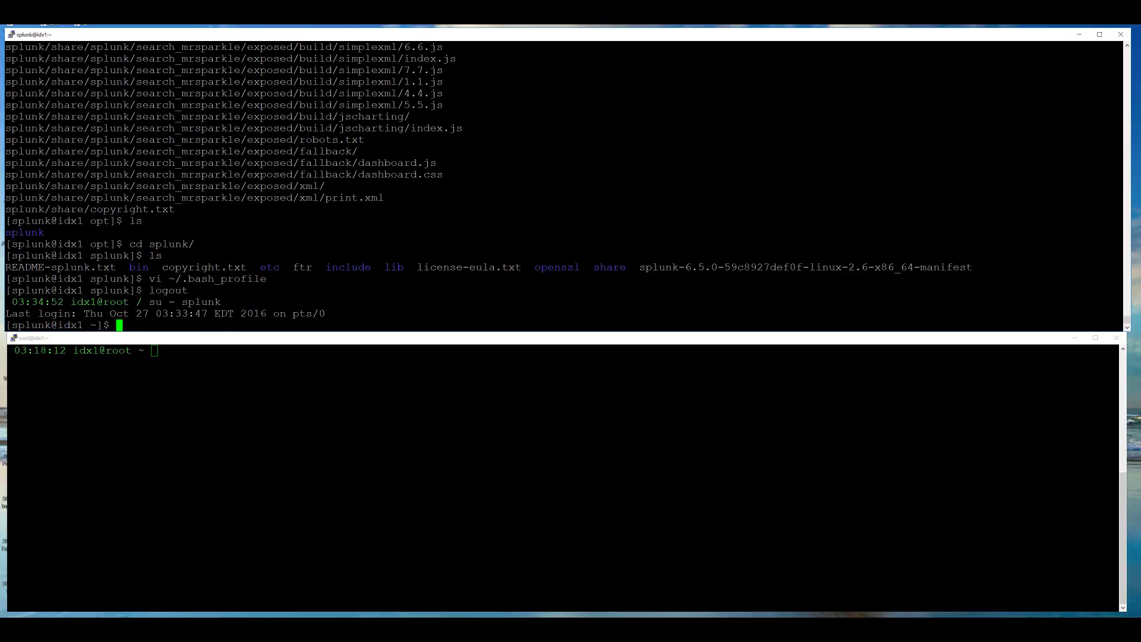
- Move into /opt/splunk/etc/system and list its contents
{"action": "type", "text": "cd /opt/splunk"}
{"action": "key", "text": "Return"}
{"action": "type", "text": "ls -l"}
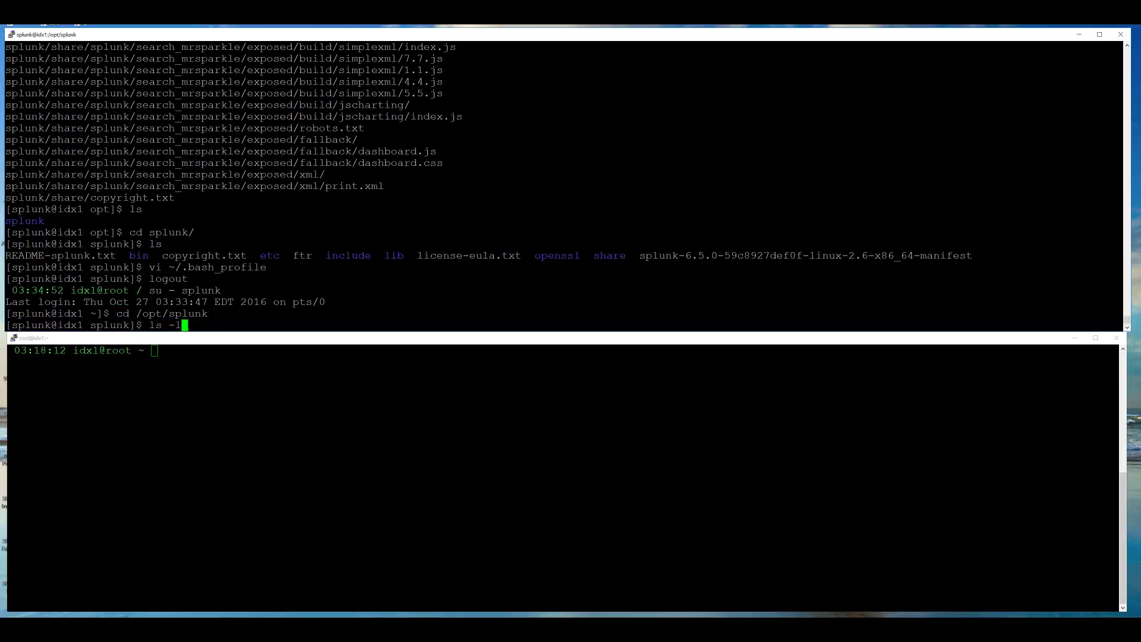
{"action": "type", "text": "Sh"}
{"action": "key", "text": "Return"}
{"action": "type", "text": "cd /etc/system/defa"}
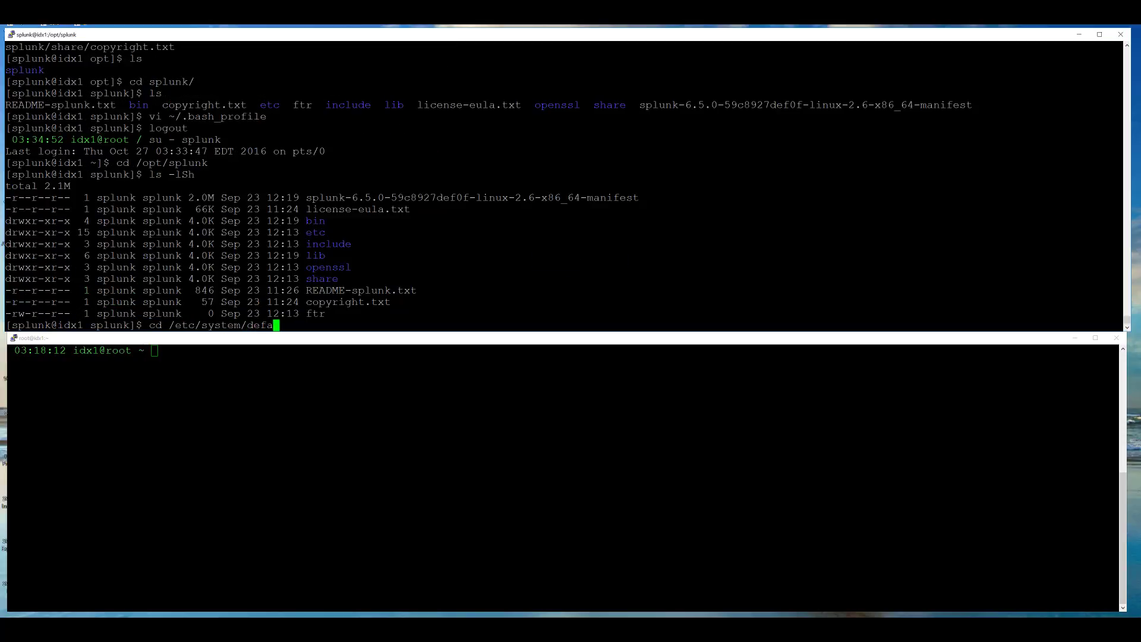
{"action": "key", "text": "Return"}
{"action": "type", "text": "cd /"}
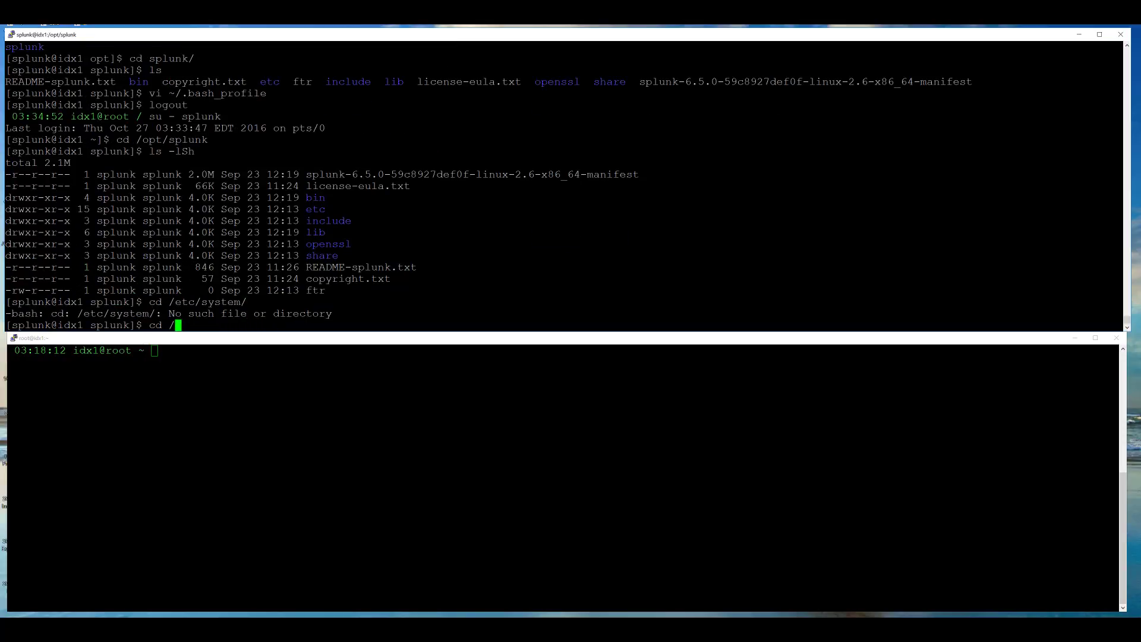
{"action": "key", "text": "BackSpace"}
{"action": "type", "text": "./etc/system/"}
{"action": "key", "text": "Return"}
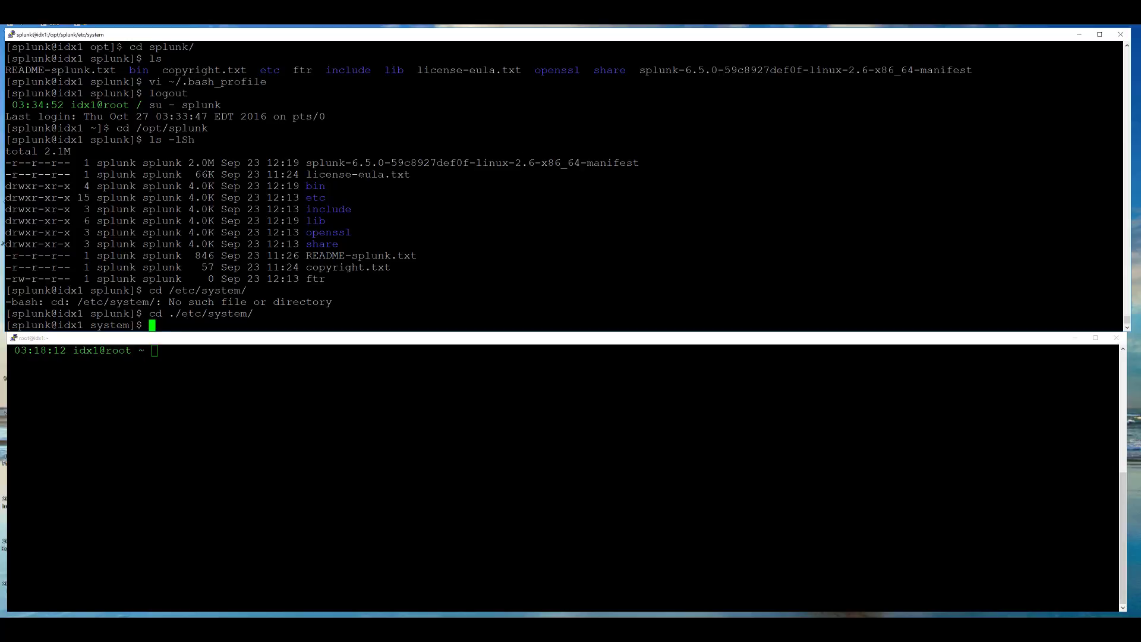
{"action": "type", "text": "ls -lSh"}
{"action": "key", "text": "Return"}
- Copy default/web.conf into the local folder and move into local
{"action": "type", "text": "cp "}
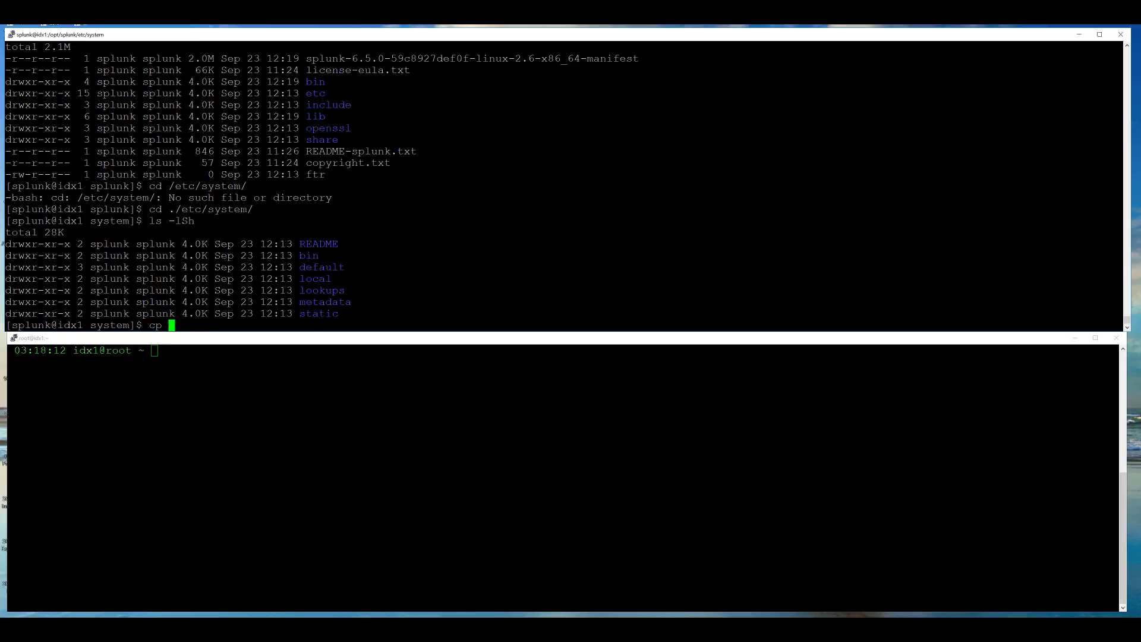
{"action": "type", "text": "./default/web.conf ./loc"}
{"action": "key", "text": "Tab"}
{"action": "key", "text": "Return"}
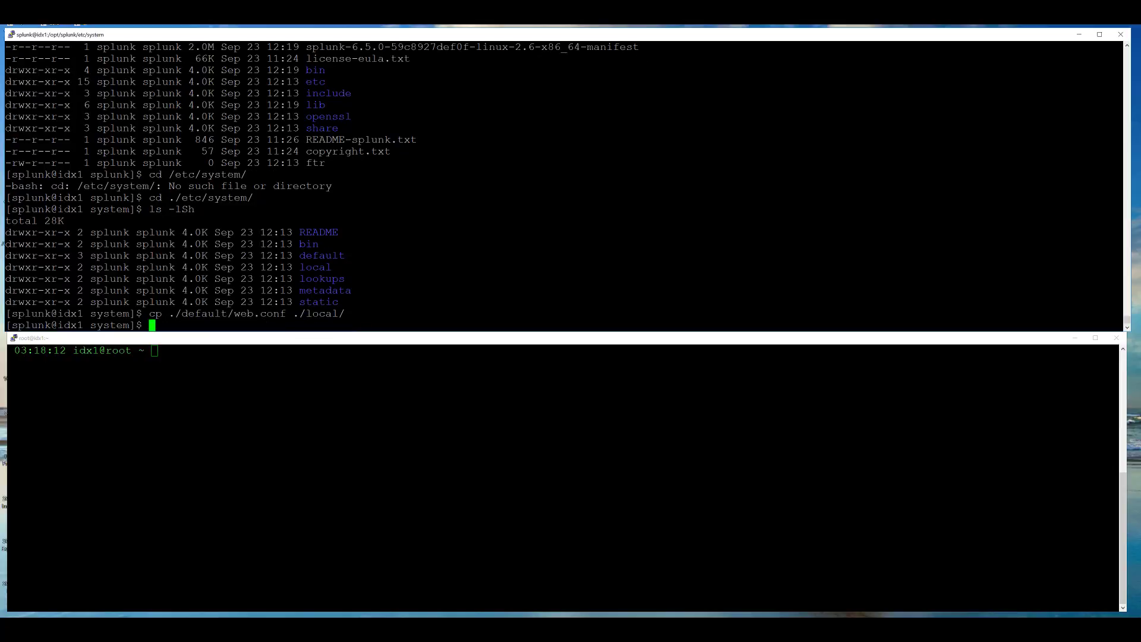
{"action": "type", "text": "cd ./loca"}
{"action": "key", "text": "Tab"}
{"action": "key", "text": "Return"}
{"action": "type", "text": "ls"}
{"action": "key", "text": "Return"}
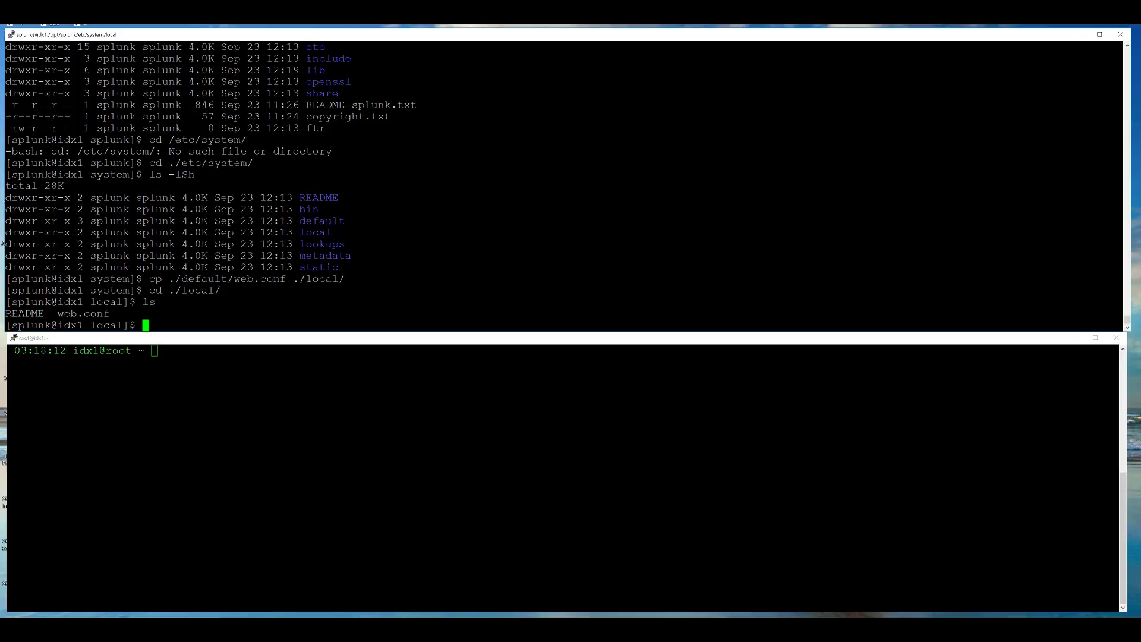
- Open web.conf in vi at the startwebserver setting
{"action": "type", "text": "vi web"}
{"action": "key", "text": "Tab"}
{"action": "key", "text": "Return"}
{"action": "key", "text": "Down"}
{"action": "key", "text": "Down"}
{"action": "key", "text": "Down"}
{"action": "key", "text": "Down"}
{"action": "key", "text": "Down"}
{"action": "key", "text": "Down"}
{"action": "key", "text": "Down"}
{"action": "key", "text": "Down"}
{"action": "key", "text": "Down"}
{"action": "key", "text": "Down"}
{"action": "key", "text": "Down"}
{"action": "key", "text": "Down"}
{"action": "key", "text": "Down"}
{"action": "key", "text": "Down"}
{"action": "key", "text": "Down"}
{"action": "key", "text": "Down"}
{"action": "key", "text": "Down"}
{"action": "key", "text": "Down"}
{"action": "key", "text": "Down"}
{"action": "key", "text": "Down"}
{"action": "key", "text": "Up"}
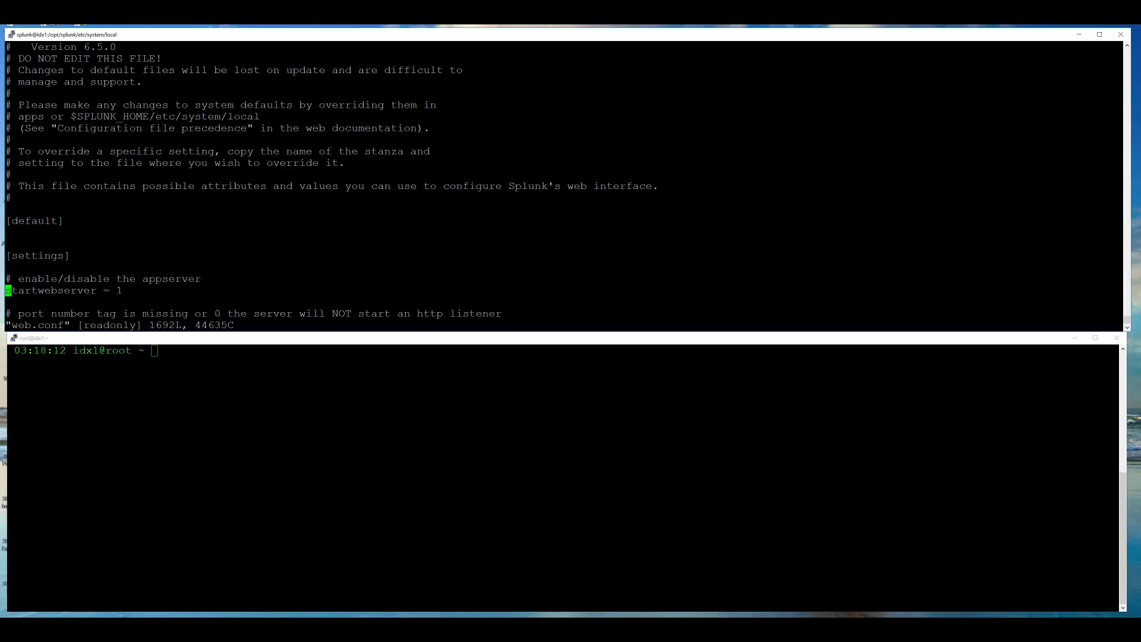
{"action": "key", "text": "Right"}
{"action": "key", "text": "Right"}
{"action": "key", "text": "Right"}
{"action": "key", "text": "Right"}
{"action": "key", "text": "Right"}
{"action": "key", "text": "Right"}
{"action": "key", "text": "Right"}
{"action": "key", "text": "Right"}
{"action": "key", "text": "Right"}
{"action": "key", "text": "Right"}
{"action": "key", "text": "Right"}
{"action": "key", "text": "Right"}
{"action": "key", "text": "Right"}
{"action": "key", "text": "Right"}
{"action": "key", "text": "Right"}
{"action": "key", "text": "Right"}
{"action": "key", "text": "Right"}
- Change startwebserver to 0 and save web.conf
{"action": "type", "text": "i"}
{"action": "type", "text": "0"}
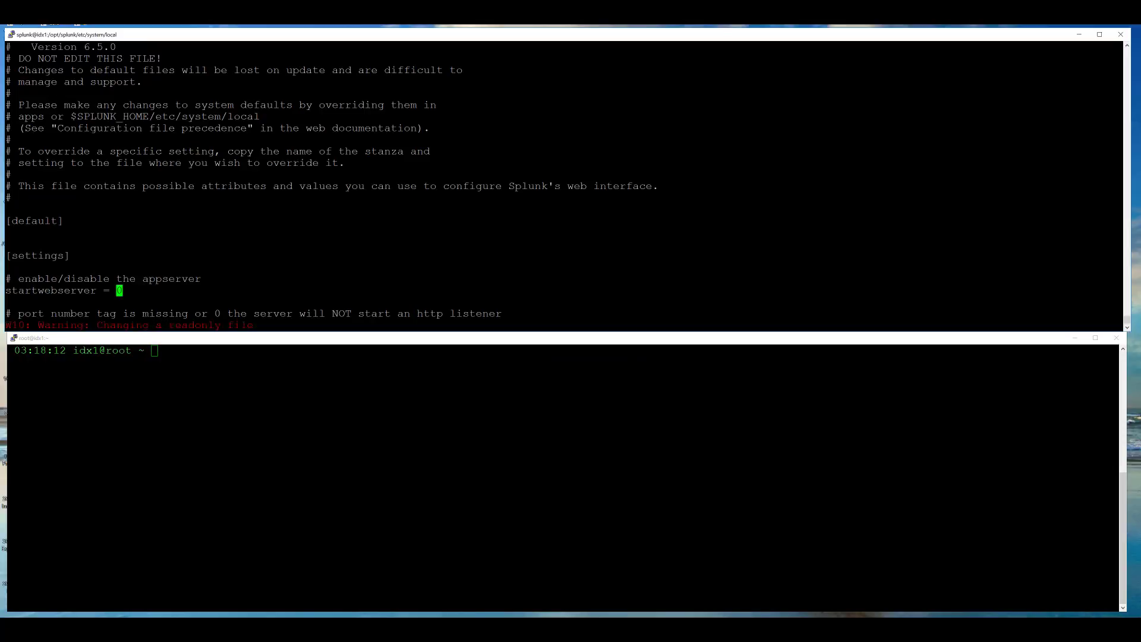
{"action": "key", "text": "Escape"}
{"action": "type", "text": ":wq!"}
{"action": "key", "text": "Return"}
- Create inputs.conf with the [splunktcp://9997] stanza and connection_host = ip from the drawing
{"action": "type", "text": "vi "}
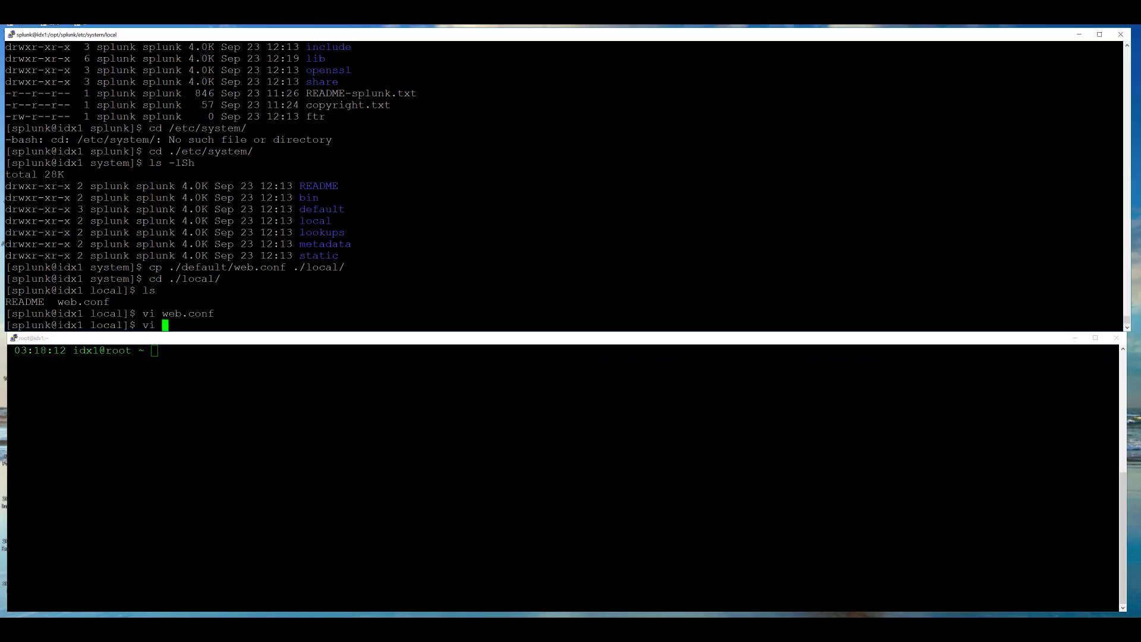
{"action": "type", "text": "inputs.conf"}
{"action": "key", "text": "alt+Tab"}
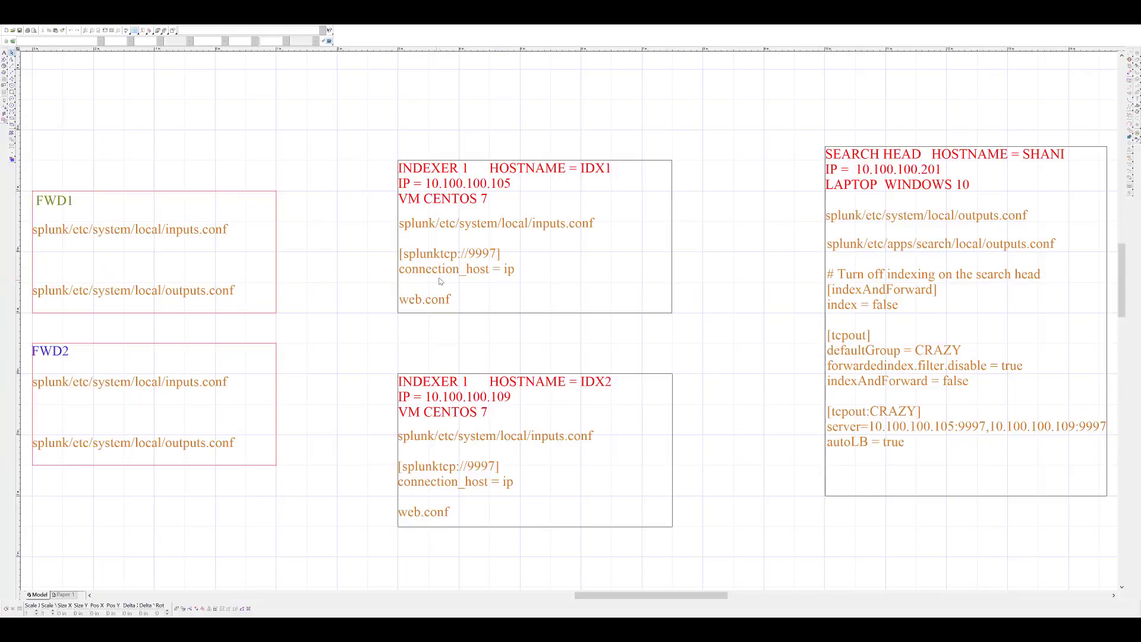
{"action": "double_click", "coordinate": [443, 268]}
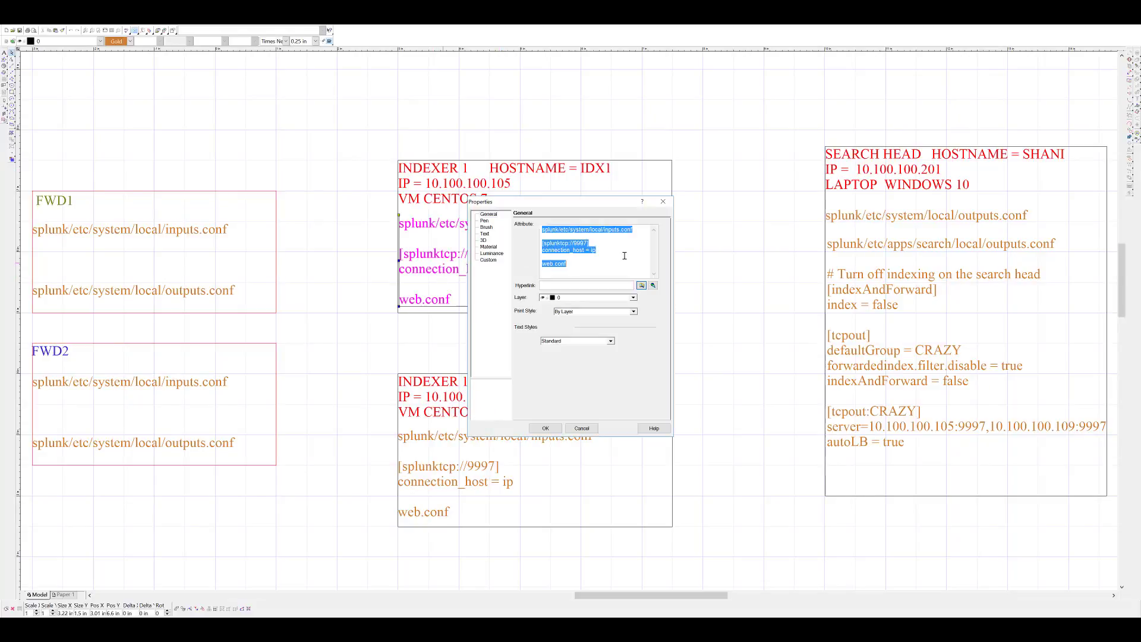
{"action": "left_click", "coordinate": [606, 254]}
{"action": "left_click_drag", "start_coordinate": [606, 255], "coordinate": [541, 243]}
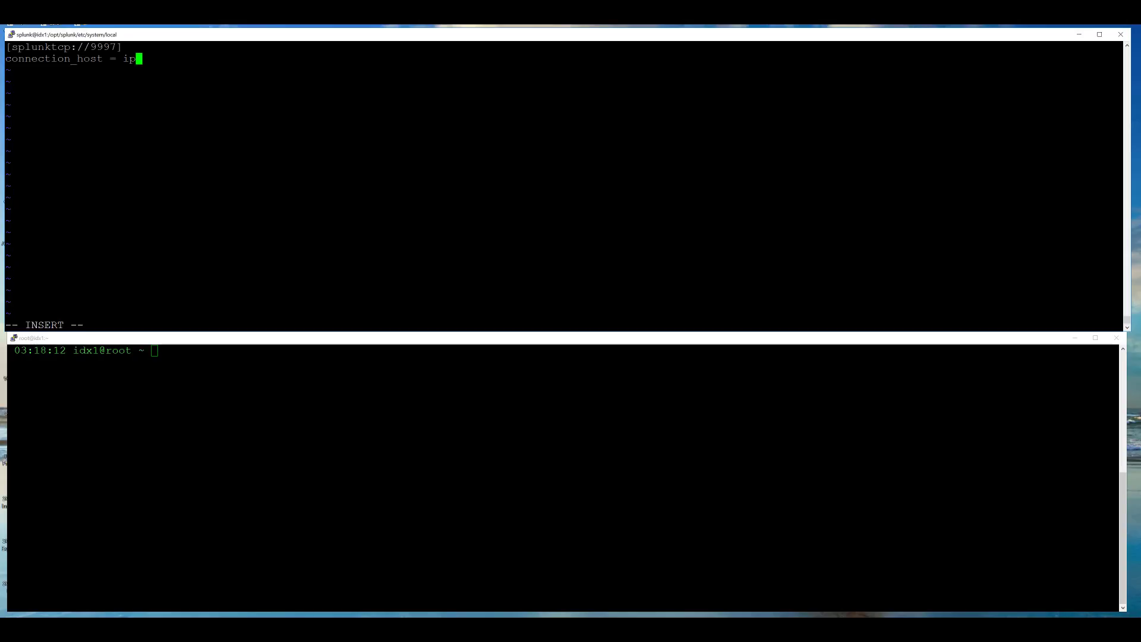
{"action": "key", "text": "Escape"}
{"action": "type", "text": ":wq!"}
{"action": "key", "text": "Return"}
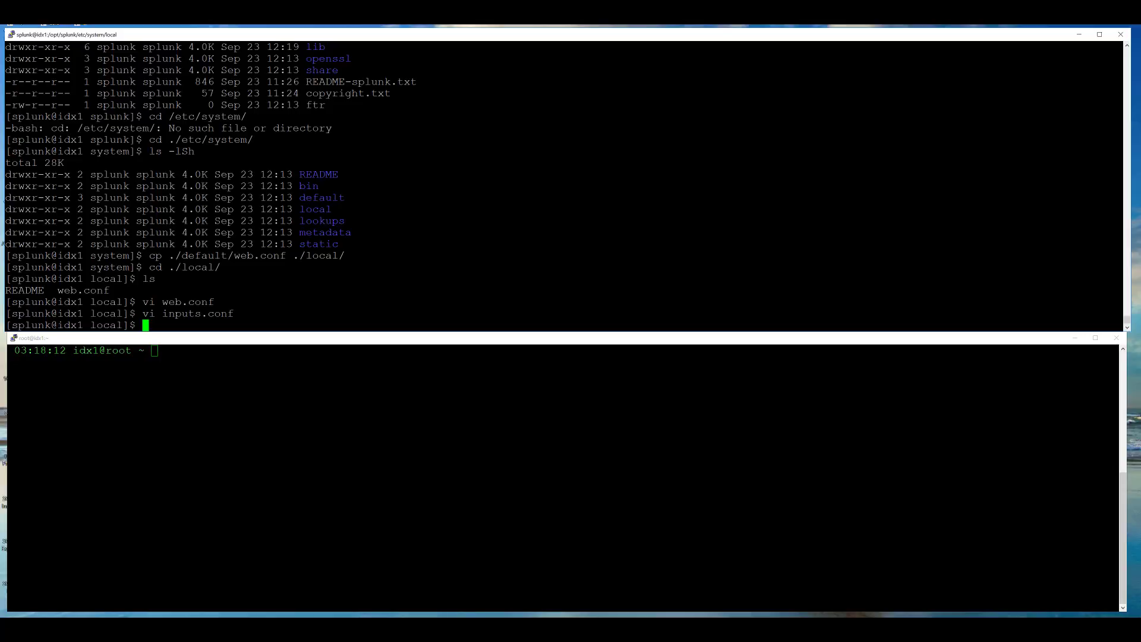
{"action": "type", "text": "splunk start"}
- Quit the license prompt and rerun 'splunk start --accept-license' so splunkd starts
{"action": "key", "text": "Return"}
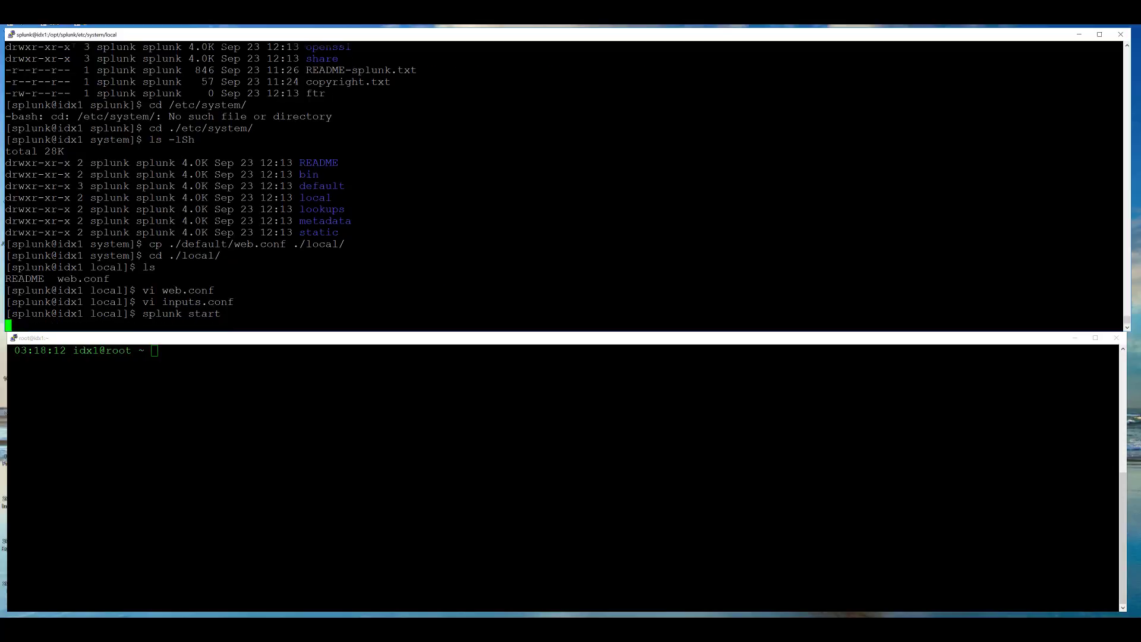
{"action": "key", "text": "ctrl+c"}
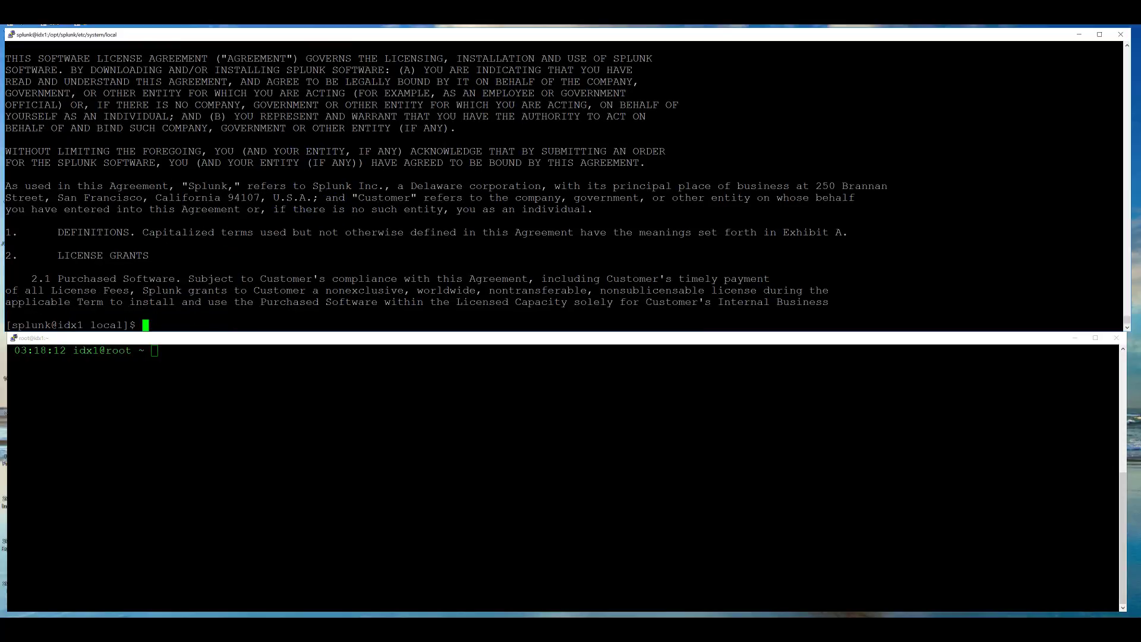
{"action": "key", "text": "Up"}
{"action": "type", "text": "--accept-license"}
{"action": "key", "text": "Return"}
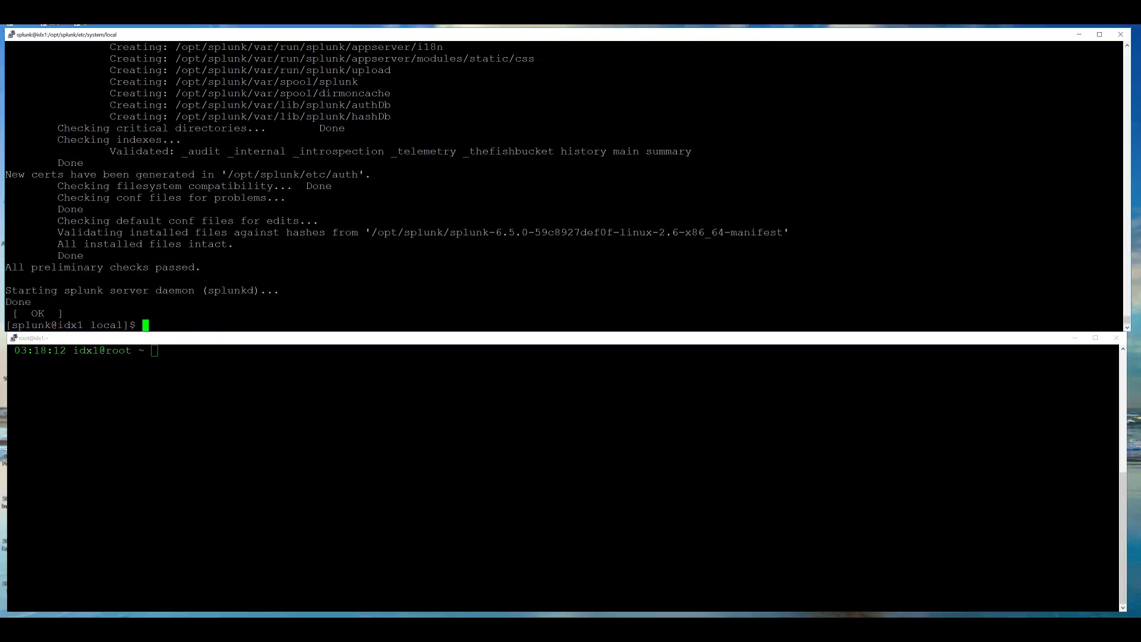
- As root, confirm with netstat that splunkd listens on 9997 and 8089
{"action": "key", "text": "ctrl+d"}
{"action": "type", "text": "netstat"}
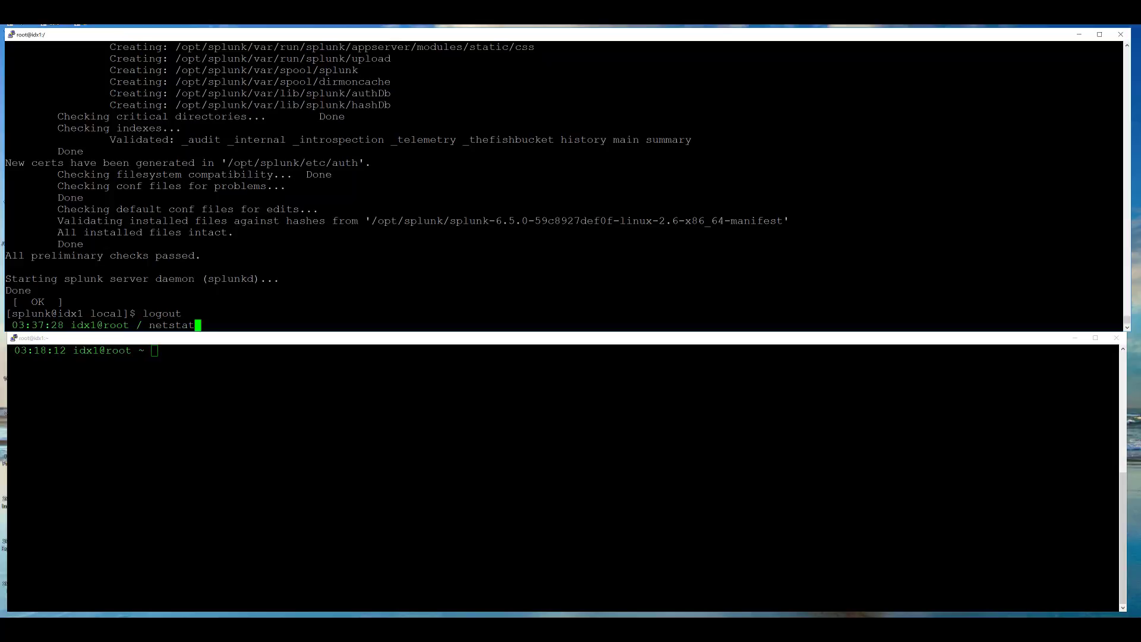
{"action": "type", "text": " -plane | grep splunk"}
{"action": "key", "text": "Return"}
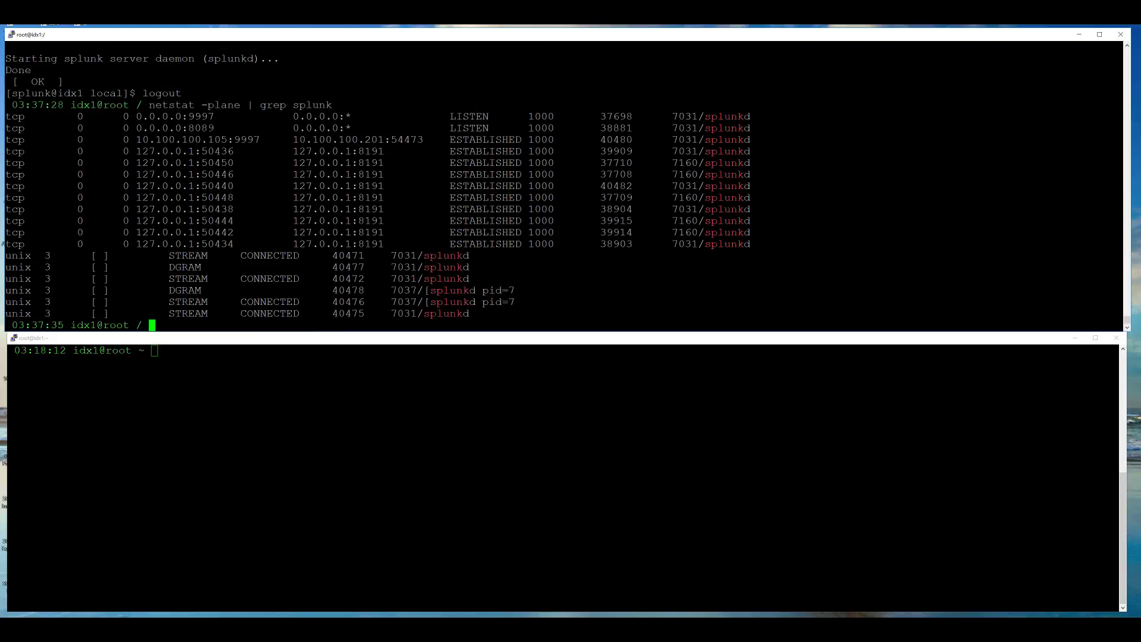
{"action": "mouse_move", "coordinate": [14, 107]}
{"action": "left_mouse_down"}
{"action": "mouse_move", "coordinate": [89, 135]}
{"action": "mouse_move", "coordinate": [293, 135]}
{"action": "mouse_move", "coordinate": [697, 135]}
{"action": "mouse_move", "coordinate": [748, 109]}
{"action": "left_mouse_up"}
{"action": "left_click_drag", "start_coordinate": [9, 110], "coordinate": [766, 110]}
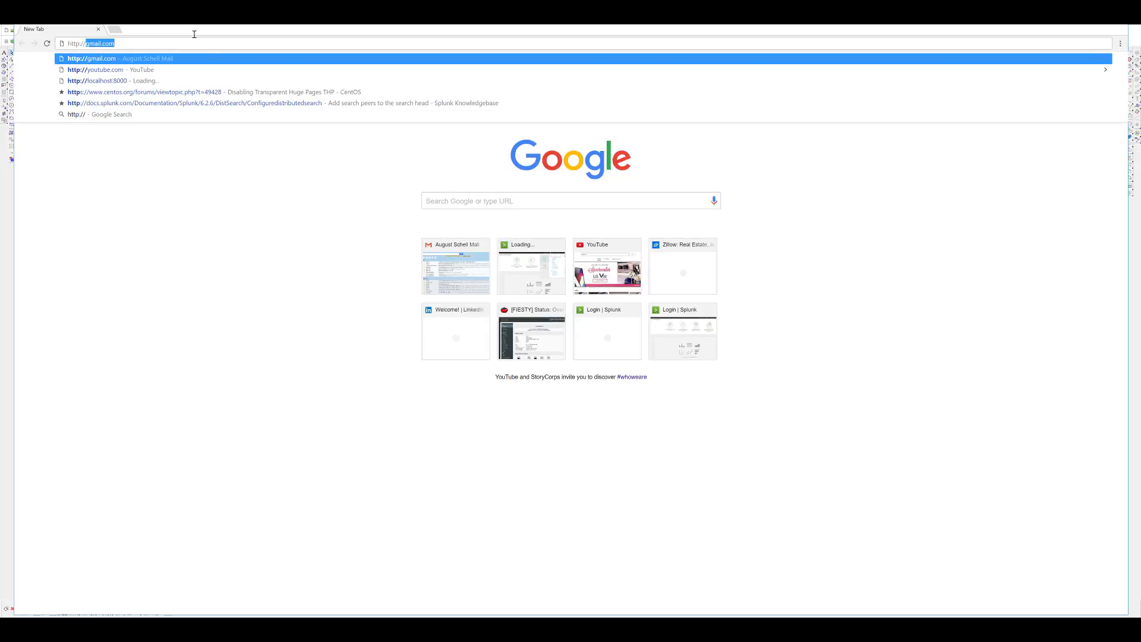
- Load the Splunk login page on localhost and sign in as admin
{"action": "type", "text": "loc"}
{"action": "key", "text": "Return"}
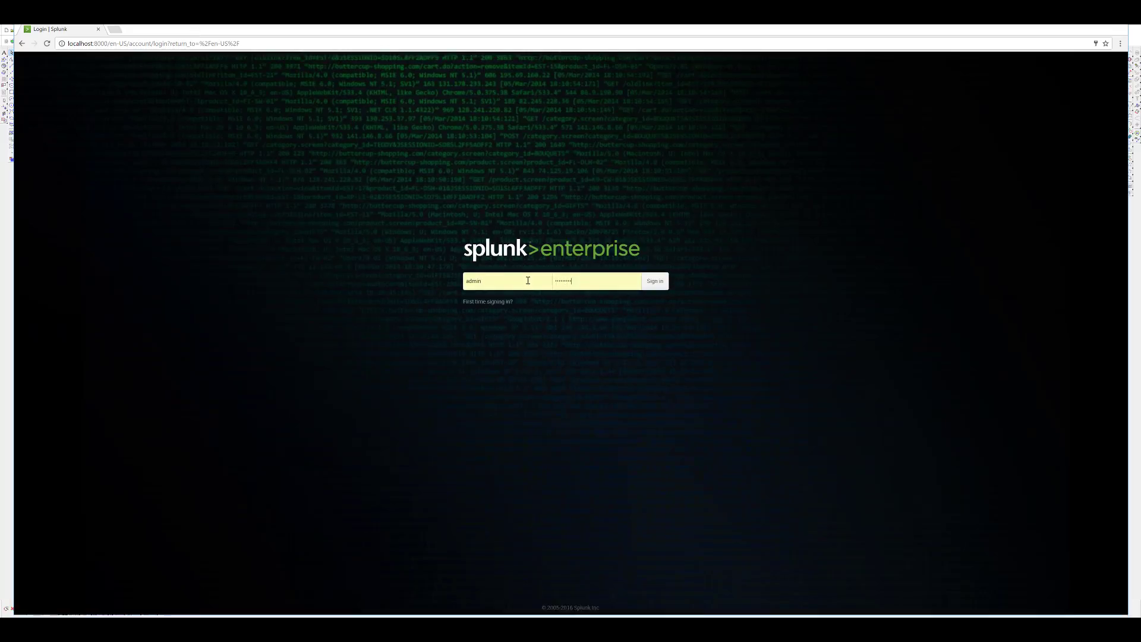
{"action": "type", "text": "ch"}
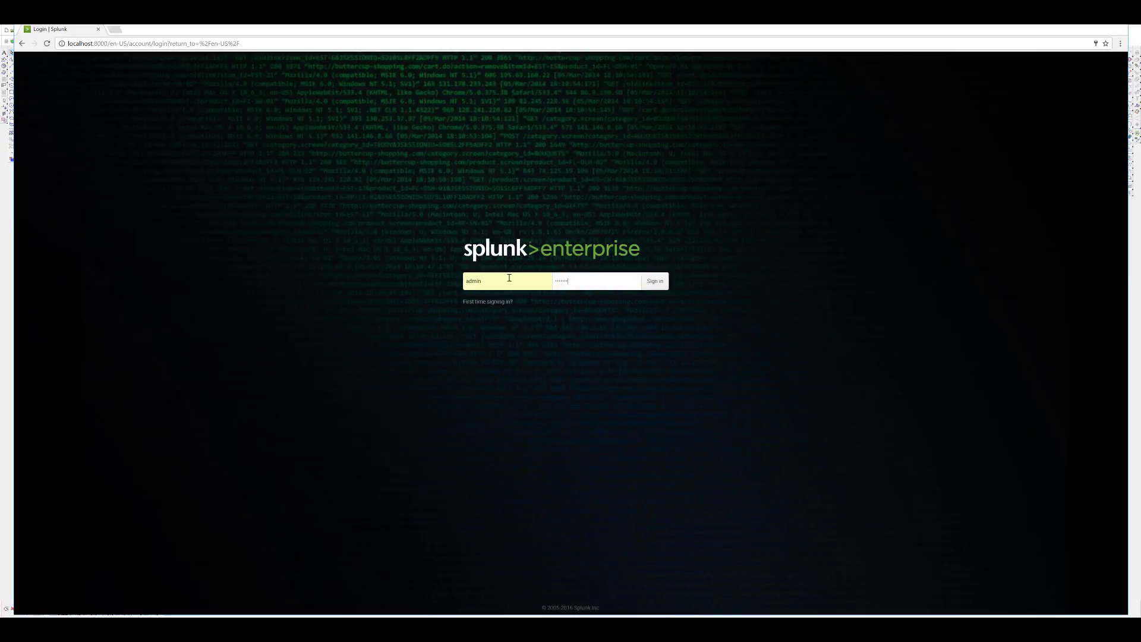
{"action": "key", "text": "Return"}
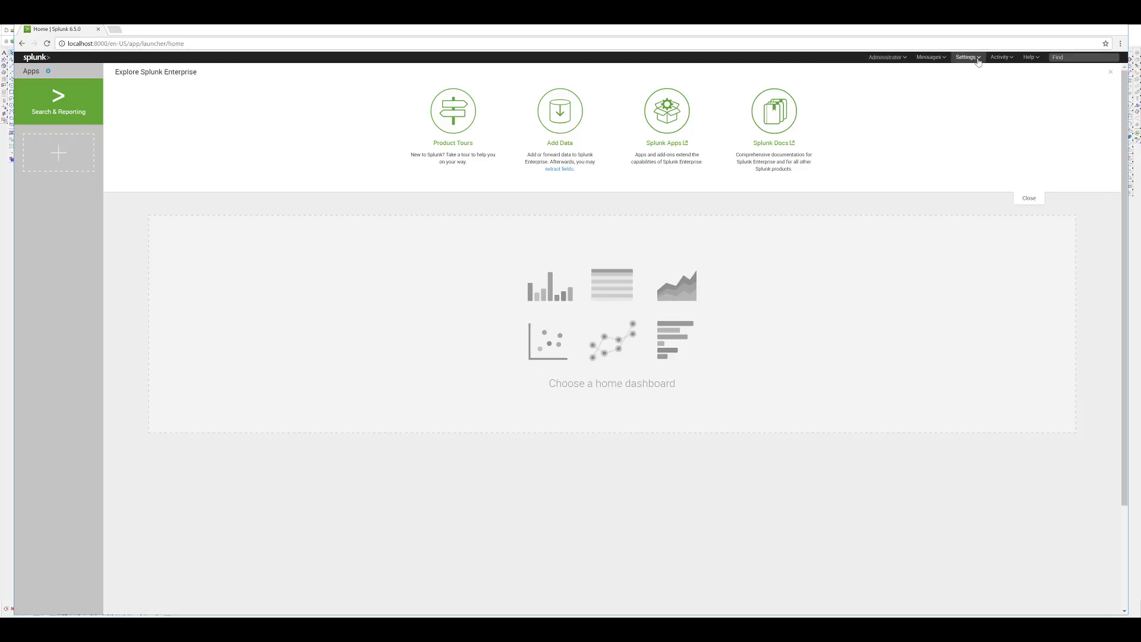
- Go to Settings > Distributed search > Search peers and start adding a peer
{"action": "left_click", "coordinate": [978, 59]}
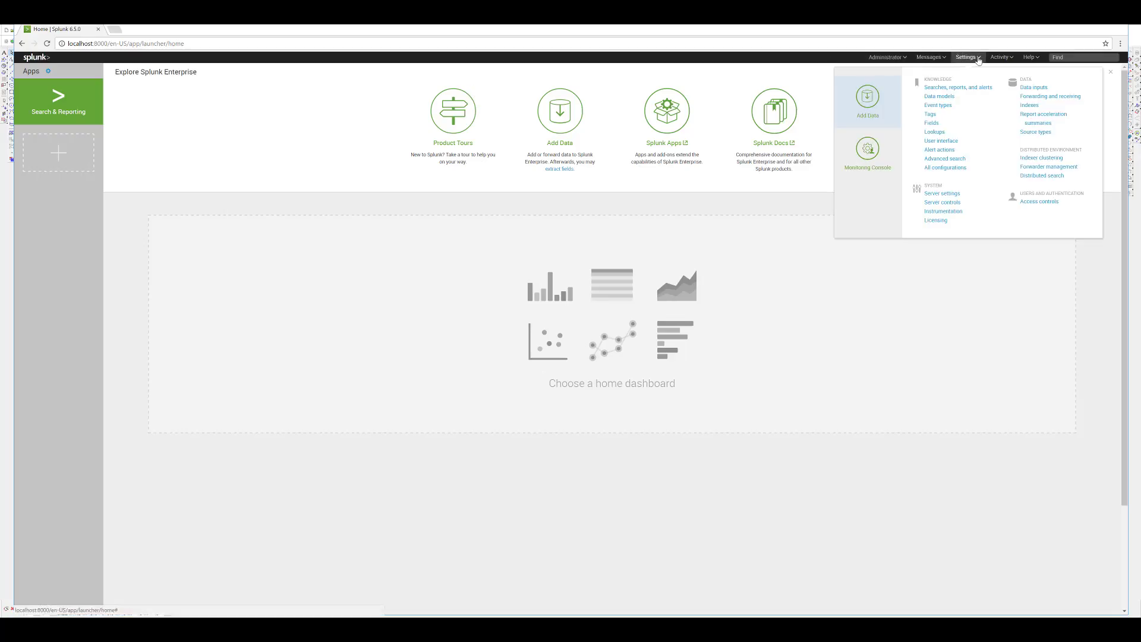
{"action": "left_click", "coordinate": [1040, 177]}
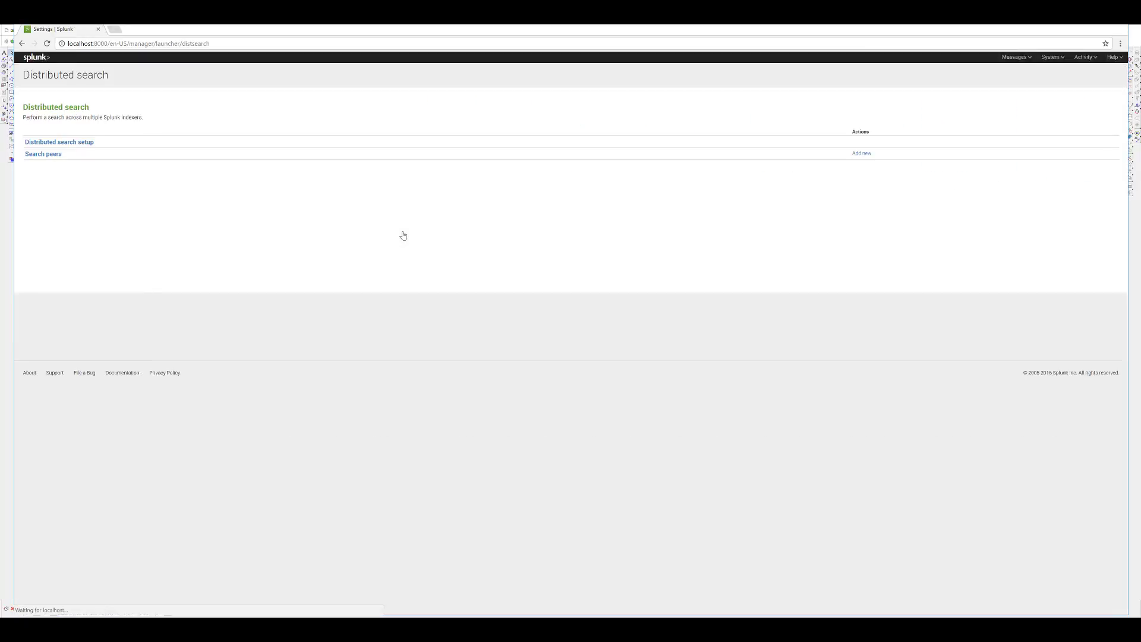
{"action": "left_click", "coordinate": [43, 156]}
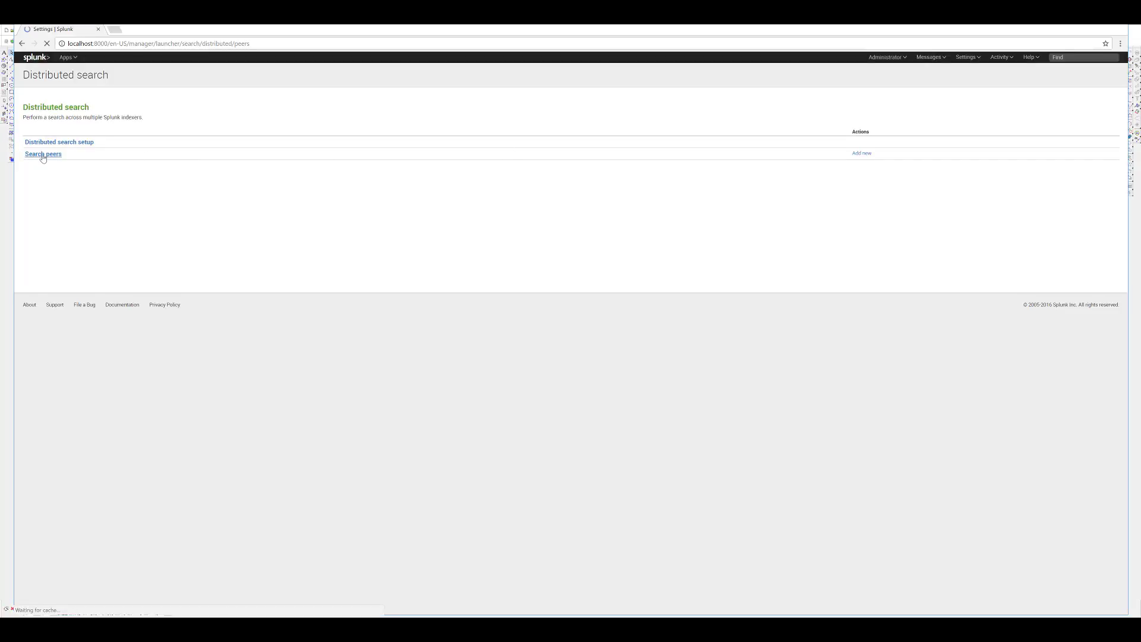
{"action": "left_click", "coordinate": [42, 127]}
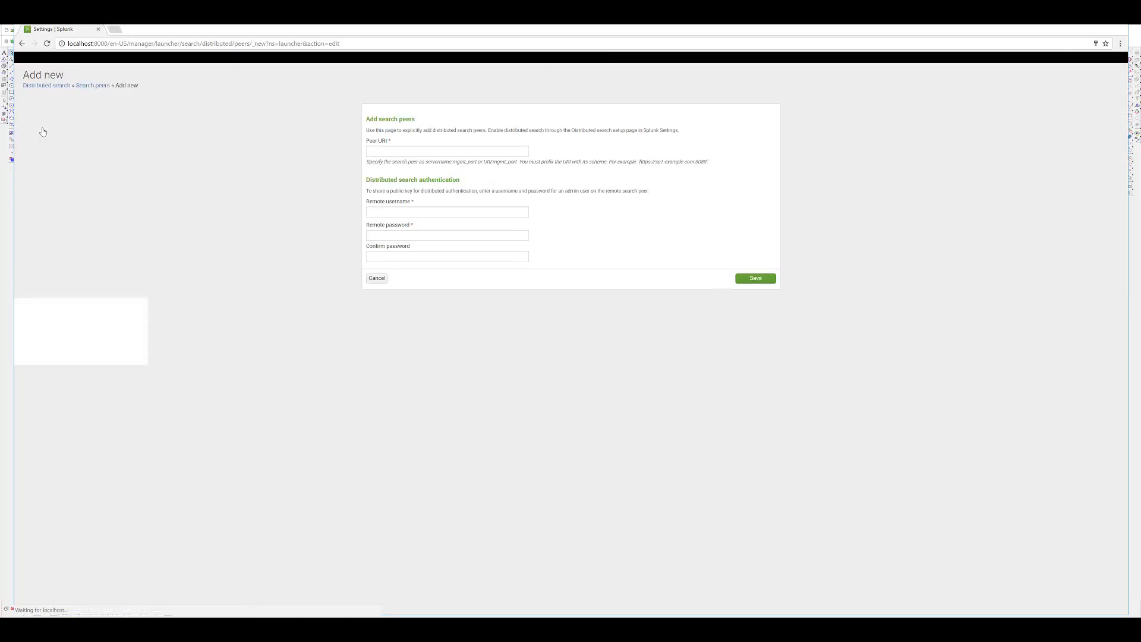
{"action": "left_click", "coordinate": [437, 155]}
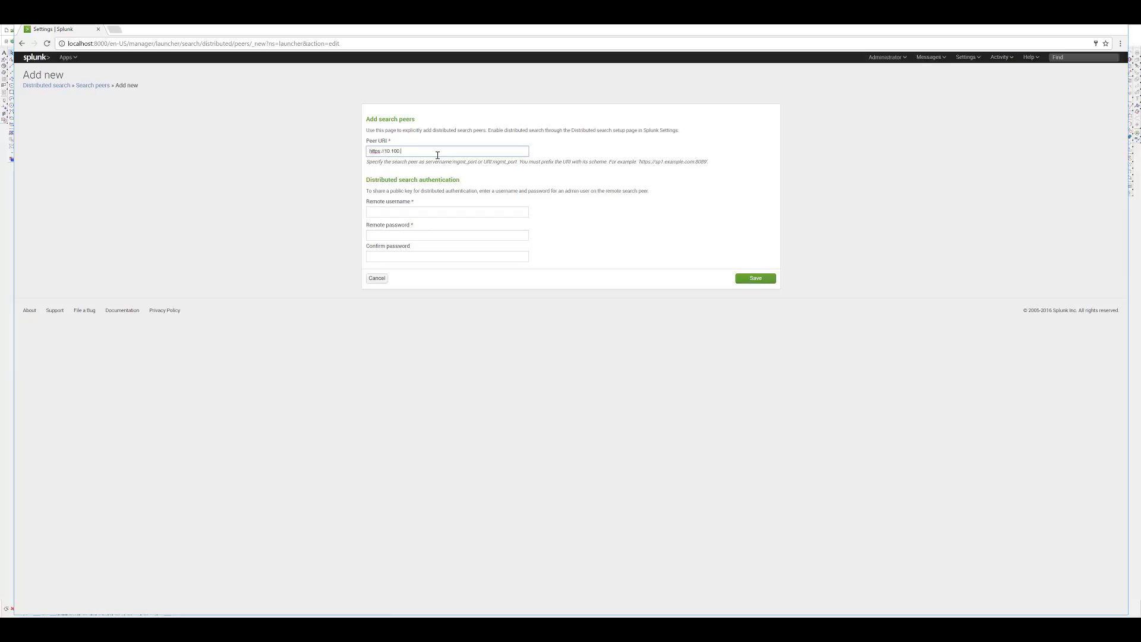
{"action": "type", "text": "https://10.100.100.105:80"}
{"action": "key", "text": "alt+Tab"}
{"action": "left_click_drag", "start_coordinate": [181, 128], "coordinate": [213, 128]}
{"action": "left_click", "coordinate": [213, 128]}
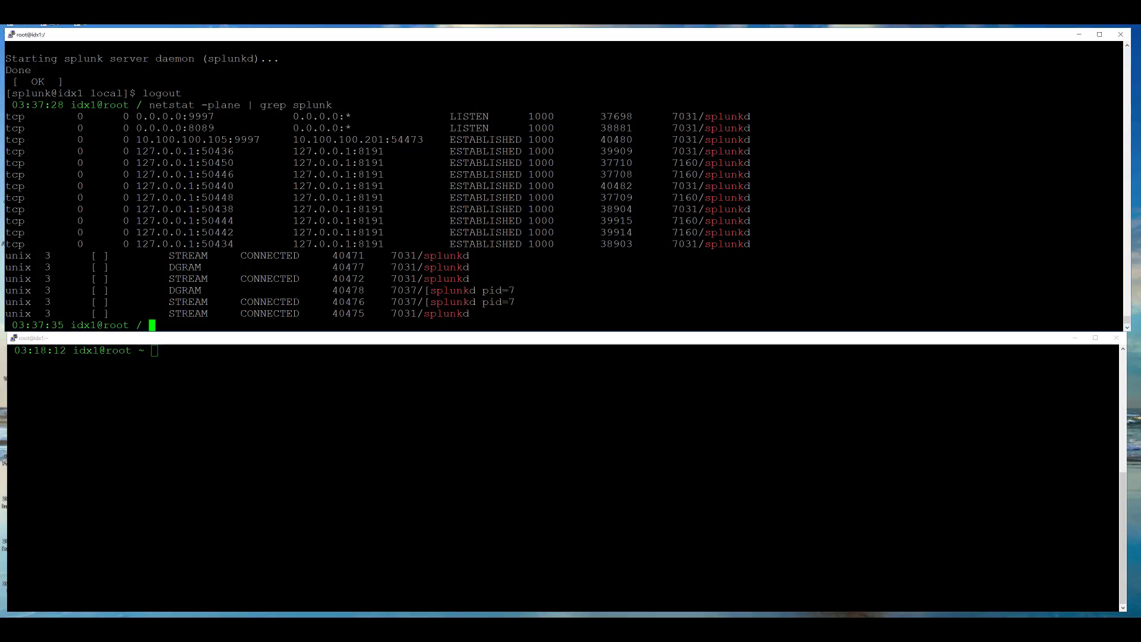
{"action": "key", "text": "alt+Tab"}
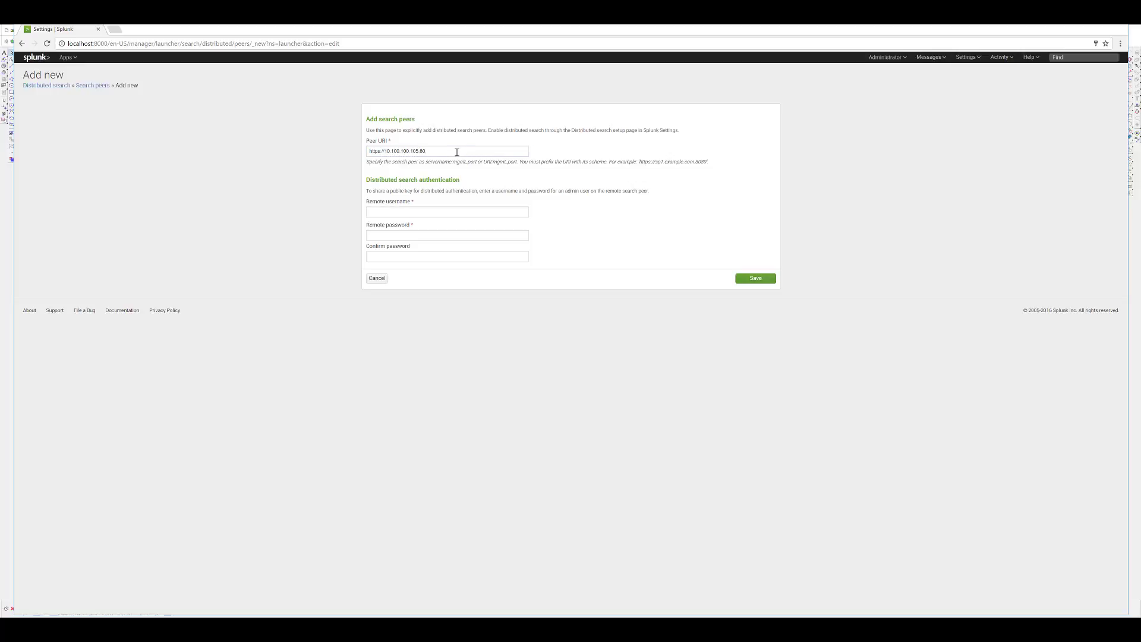
{"action": "left_click", "coordinate": [456, 153]}
- Enter remote username admin and the password, submit, and read the clock-skew error
{"action": "left_click", "coordinate": [401, 212]}
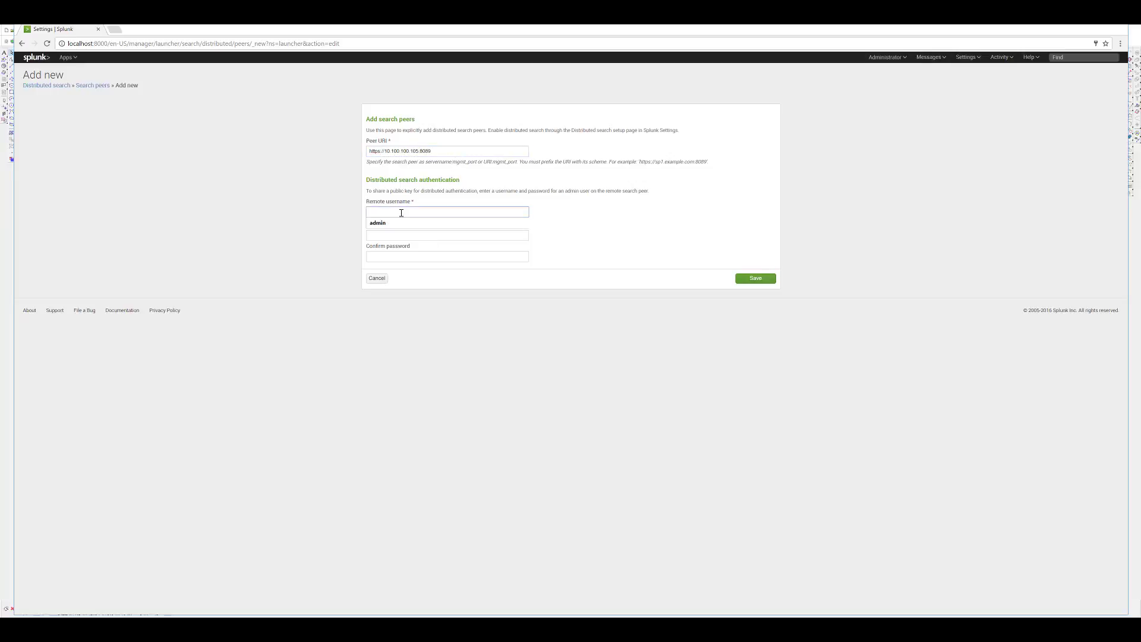
{"action": "key", "text": "Tab"}
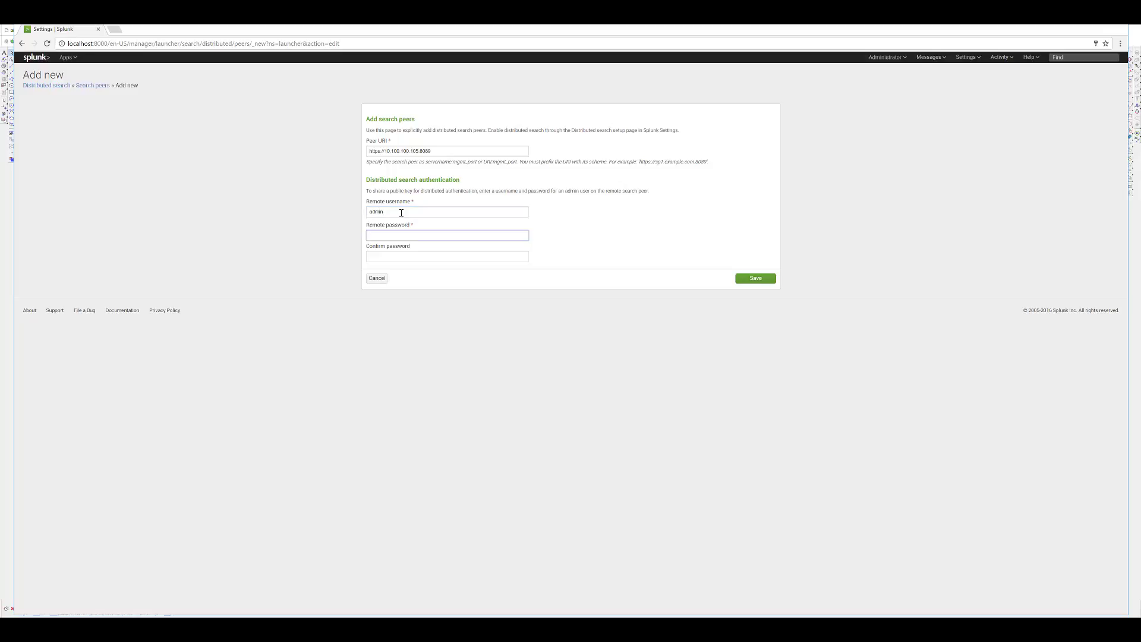
{"action": "key", "text": "Tab"}
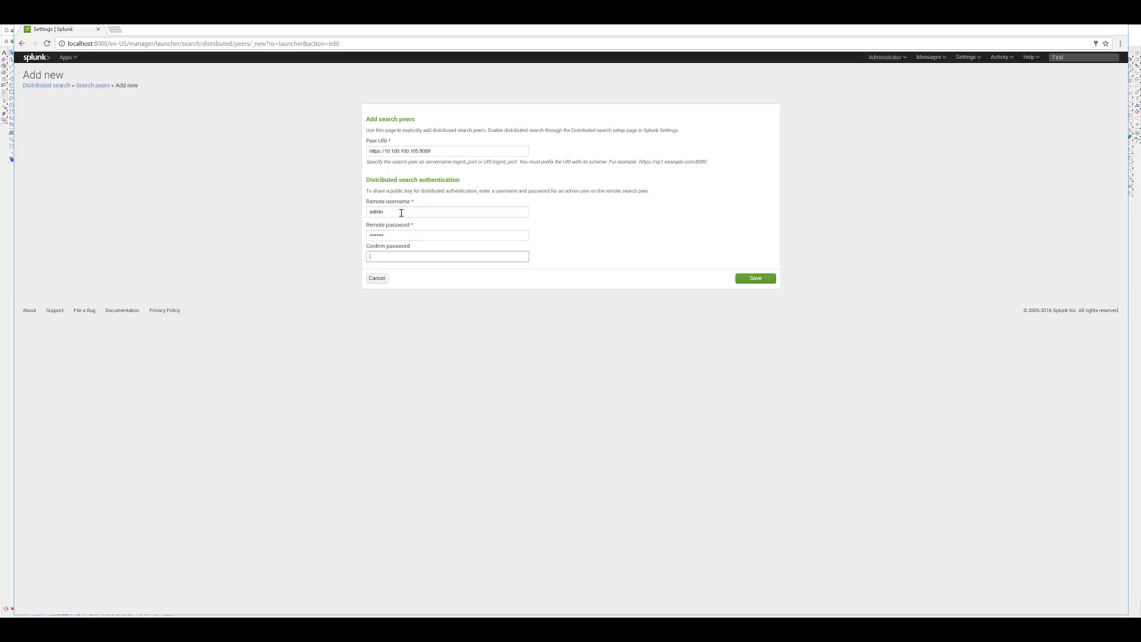
{"action": "key", "text": "Return"}
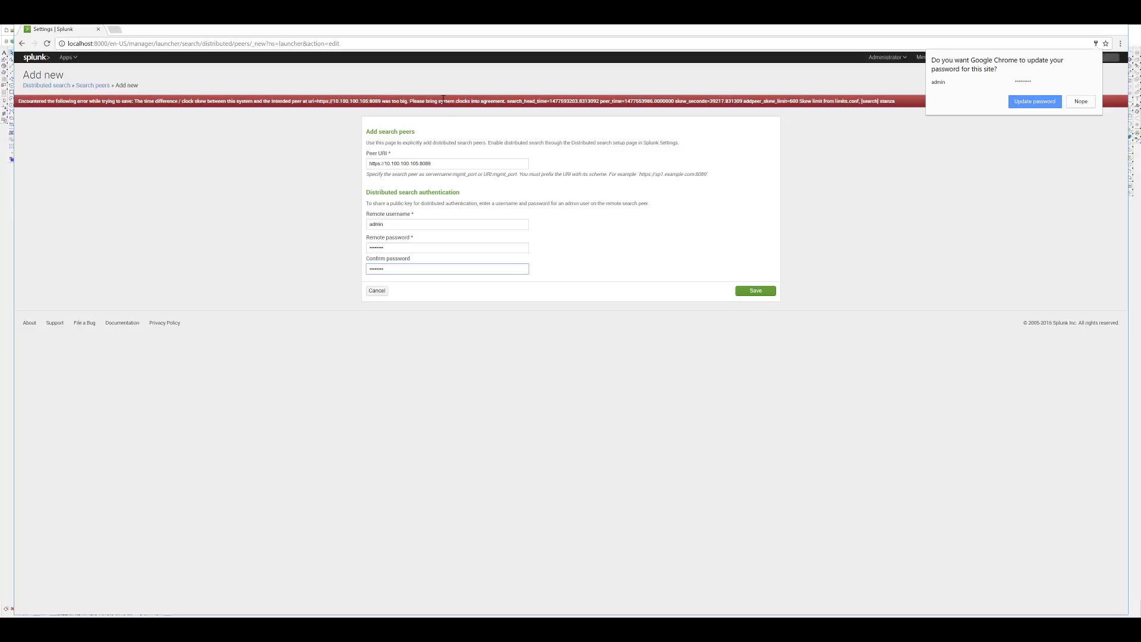
{"action": "left_click", "coordinate": [418, 99]}
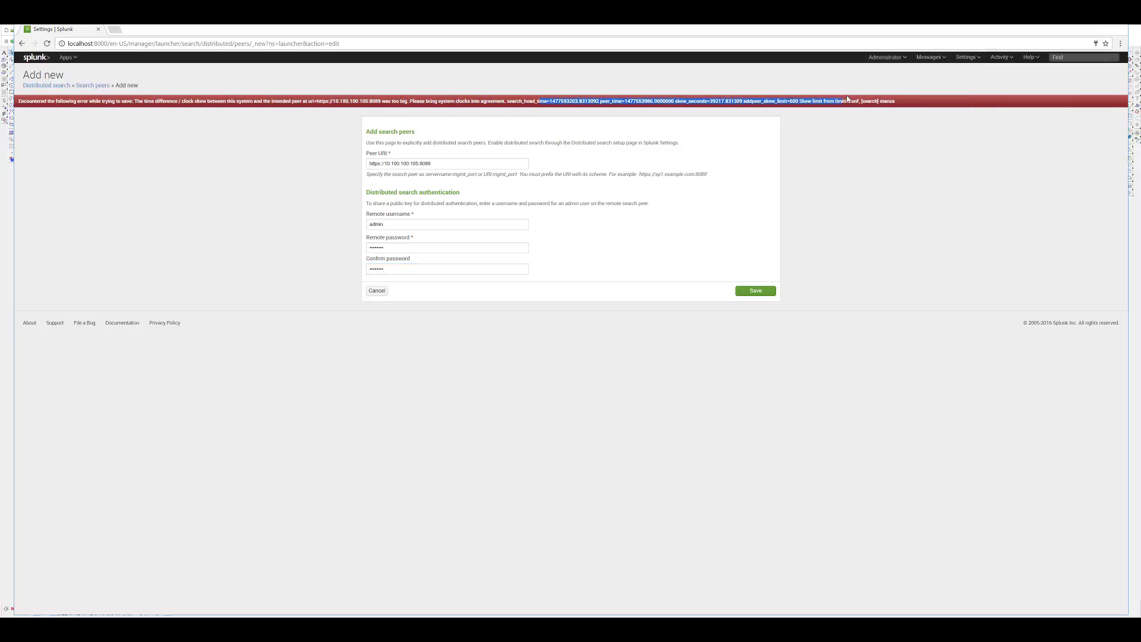
{"action": "double_click", "coordinate": [881, 101]}
- Check idx1's date and sync it with ntpdate pool.ntp.org, a 39218-second offset
{"action": "key", "text": "alt+Tab"}
{"action": "type", "text": "date"}
{"action": "key", "text": "Return"}
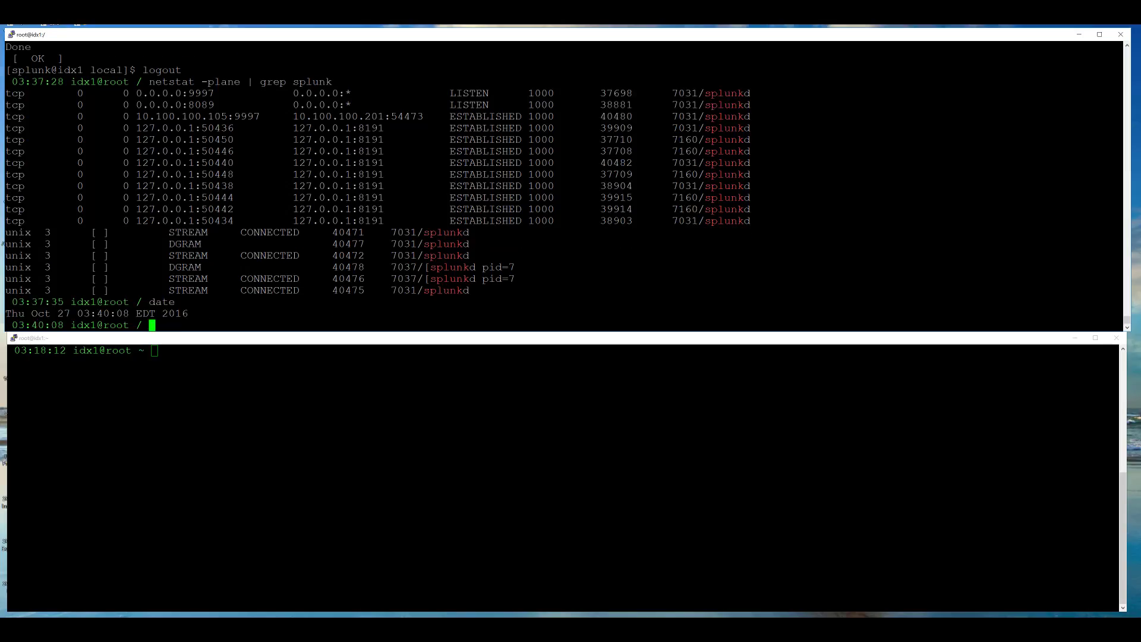
{"action": "type", "text": "ntpdate pool.ntp.org"}
{"action": "key", "text": "Return"}
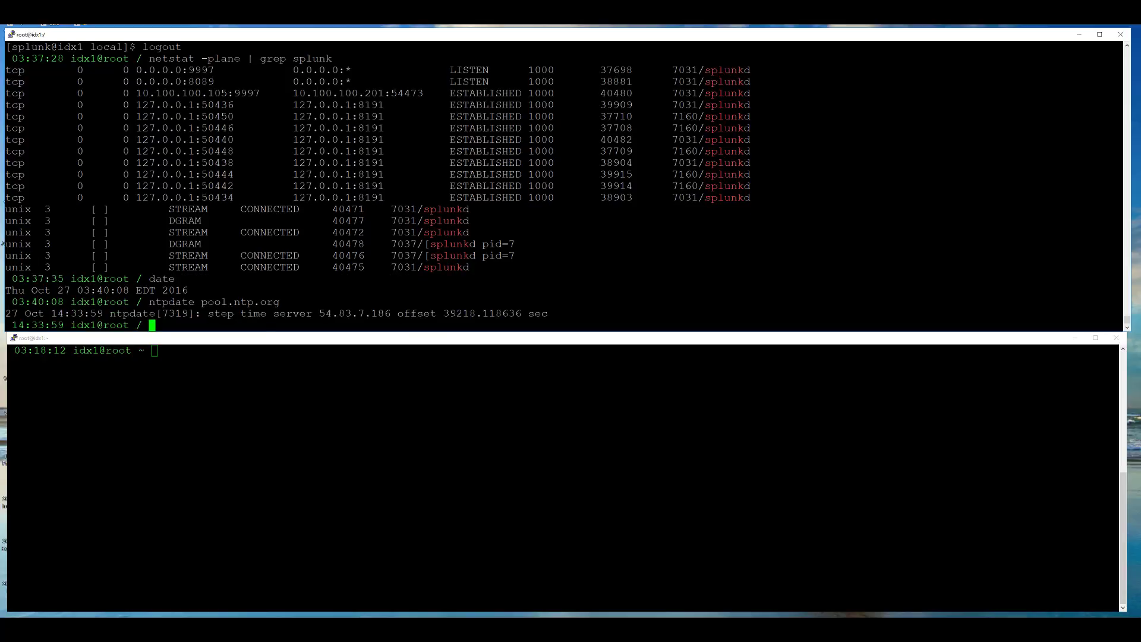
{"action": "double_click", "coordinate": [459, 314]}
{"action": "left_click", "coordinate": [459, 313]}
- Confirm the clock reads 14:34 EDT and resubmit the search peer form
{"action": "type", "text": "date"}
{"action": "key", "text": "Return"}
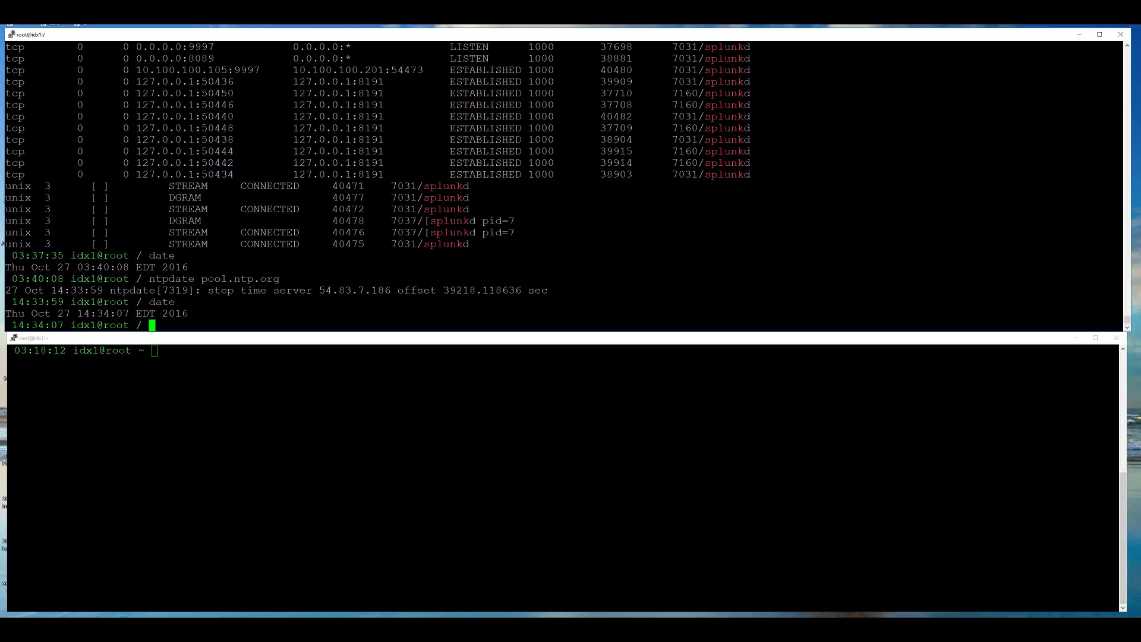
{"action": "key", "text": "alt+Tab"}
{"action": "left_click", "coordinate": [750, 293]}
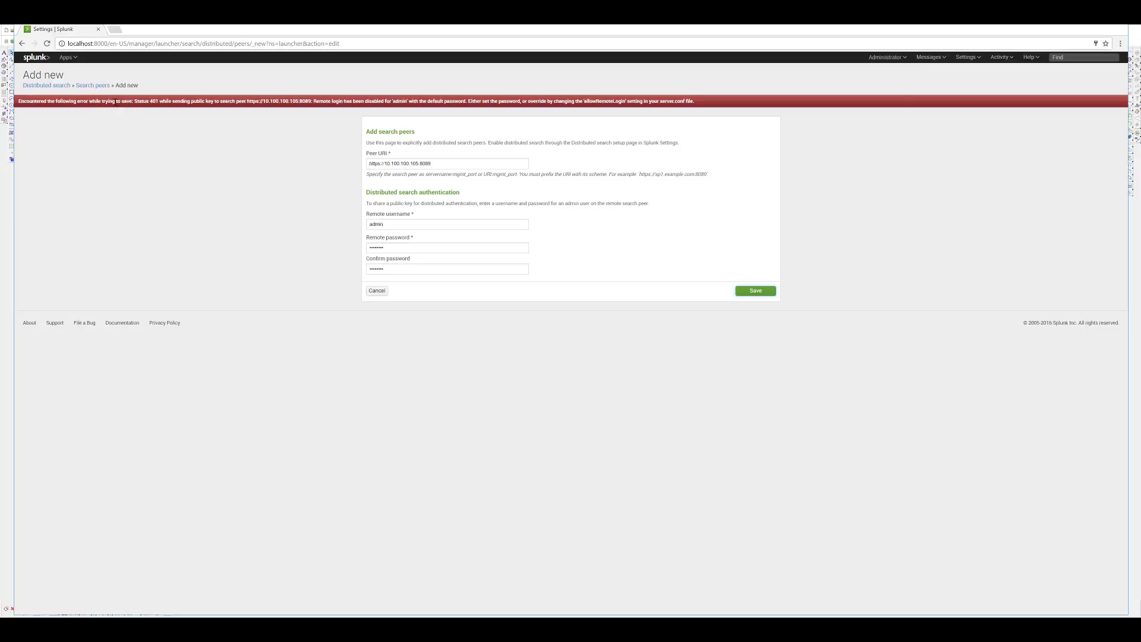
{"action": "left_click_drag", "start_coordinate": [74, 103], "coordinate": [160, 102]}
{"action": "left_click_drag", "start_coordinate": [346, 102], "coordinate": [465, 100]}
- On idx1, build and run 'splunk edit user admin' with a new password, authenticating with the old admin password
{"action": "key", "text": "alt+Tab"}
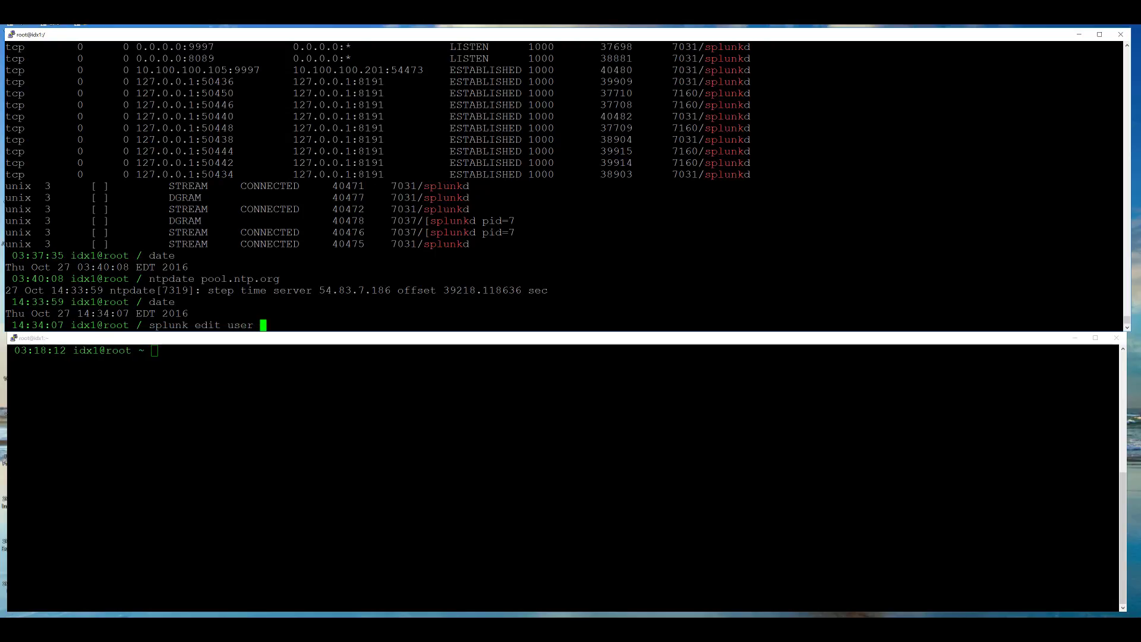
{"action": "key", "text": "Home"}
{"action": "key", "text": "Right"}
{"action": "key", "text": "Right"}
{"action": "key", "text": "Right"}
{"action": "key", "text": "Right"}
{"action": "key", "text": "Right"}
{"action": "key", "text": "Right"}
{"action": "key", "text": "Right"}
{"action": "key", "text": "Right"}
{"action": "key", "text": "Right"}
{"action": "key", "text": "Right"}
{"action": "key", "text": "Right"}
{"action": "key", "text": "Right"}
{"action": "key", "text": "Right"}
{"action": "key", "text": "Right"}
{"action": "key", "text": "Right"}
{"action": "key", "text": "Right"}
{"action": "key", "text": "Right"}
{"action": "key", "text": "End"}
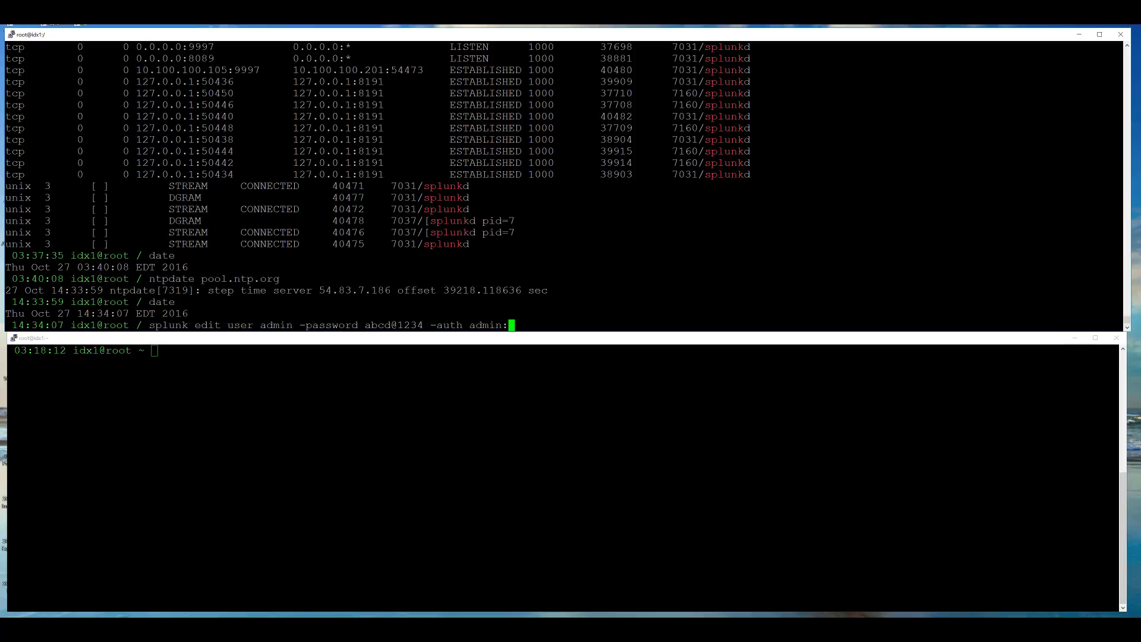
{"action": "key", "text": "Return"}
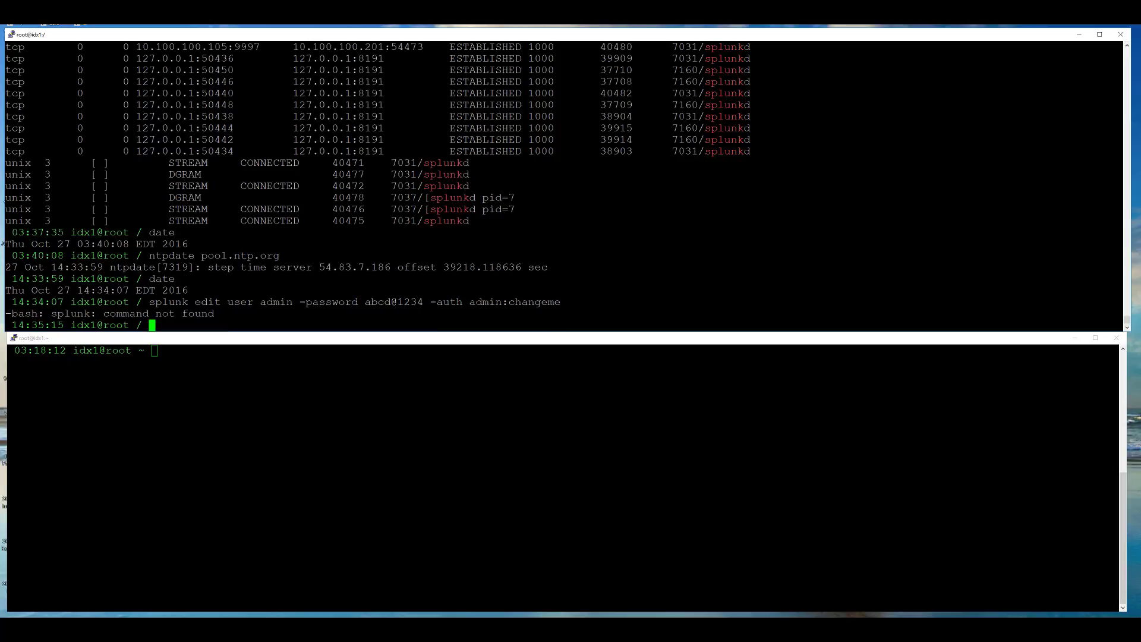
- Switch to the splunk user with su - splunk and rerun the admin password change command
{"action": "key", "text": "Return"}
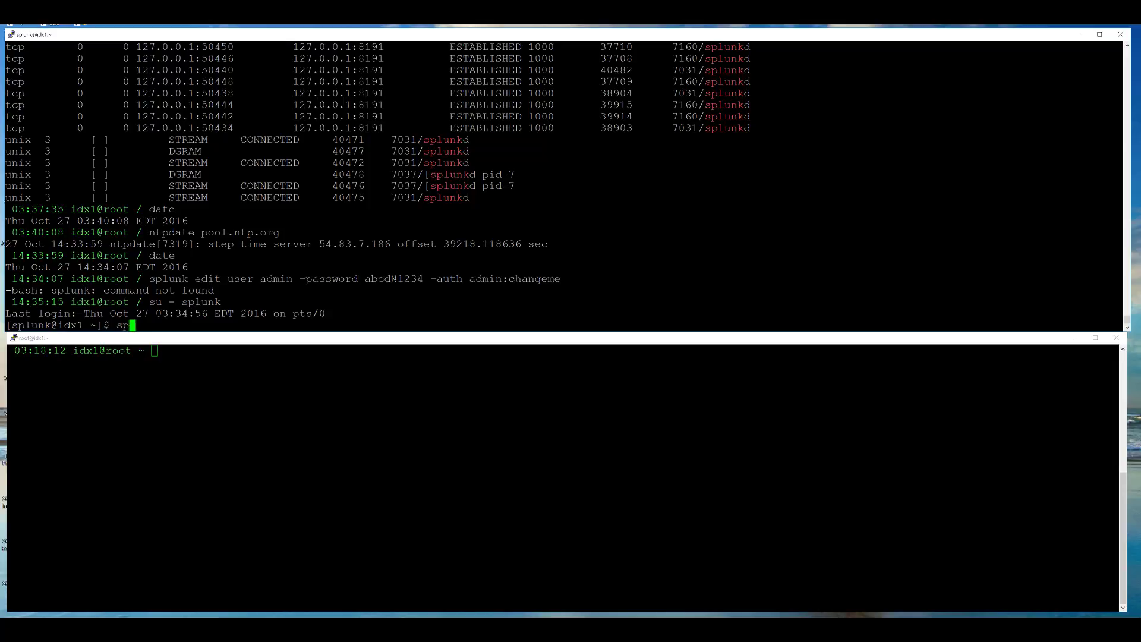
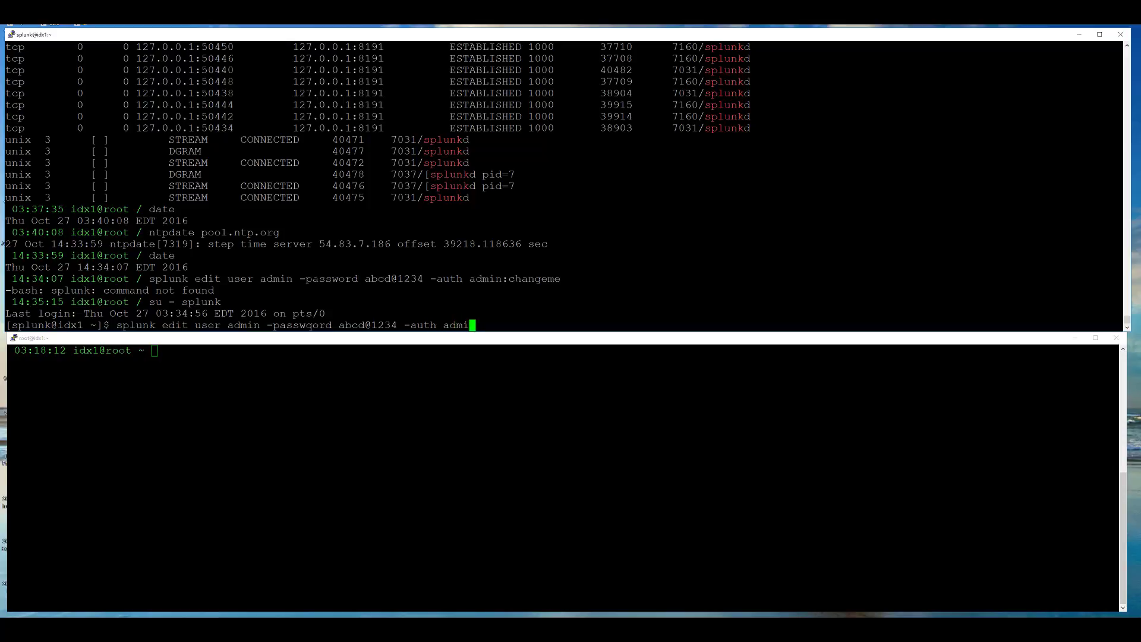
{"action": "key", "text": "Return"}
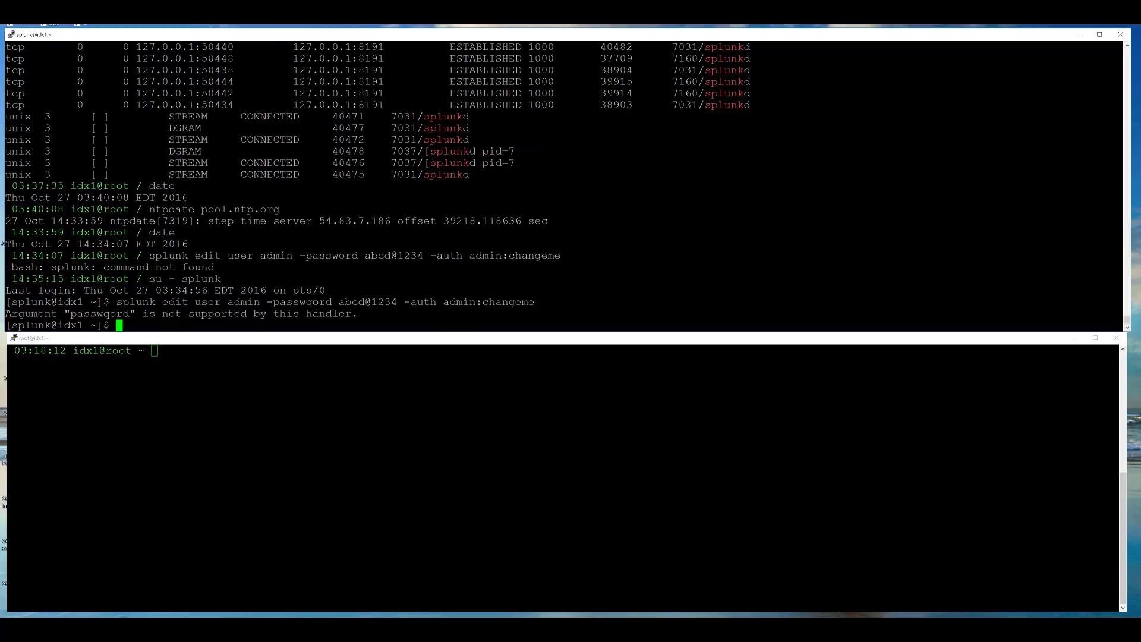
- Fix the -passwqord typo, rerun the command, and highlight the 'User admin edited' confirmation
{"action": "key", "text": "Up"}
{"action": "key", "text": "Left"}
{"action": "key", "text": "Left"}
{"action": "key", "text": "Left"}
{"action": "key", "text": "Left"}
{"action": "key", "text": "Left"}
{"action": "key", "text": "Left"}
{"action": "key", "text": "Left"}
{"action": "key", "text": "Left"}
{"action": "key", "text": "Left"}
{"action": "key", "text": "Left"}
{"action": "key", "text": "Left"}
{"action": "key", "text": "Left"}
{"action": "key", "text": "Left"}
{"action": "key", "text": "Left"}
{"action": "key", "text": "Left"}
{"action": "key", "text": "Left"}
{"action": "key", "text": "Left"}
{"action": "key", "text": "Left"}
{"action": "key", "text": "Left"}
{"action": "key", "text": "Left"}
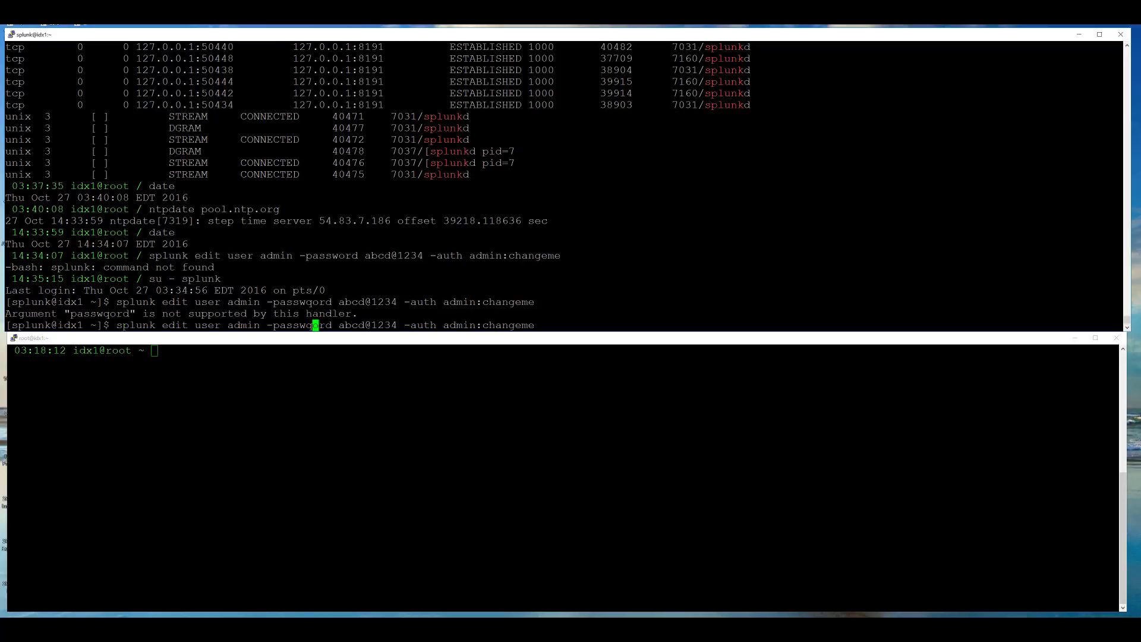
{"action": "key", "text": "Delete"}
{"action": "key", "text": "Return"}
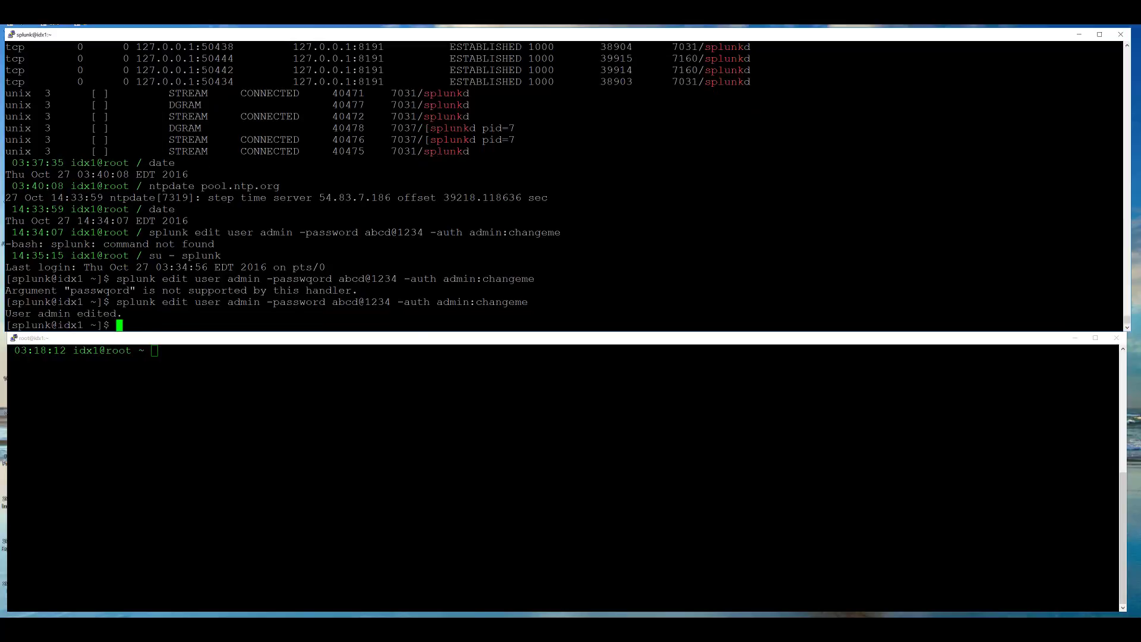
{"action": "left_click_drag", "start_coordinate": [5, 314], "coordinate": [99, 314]}
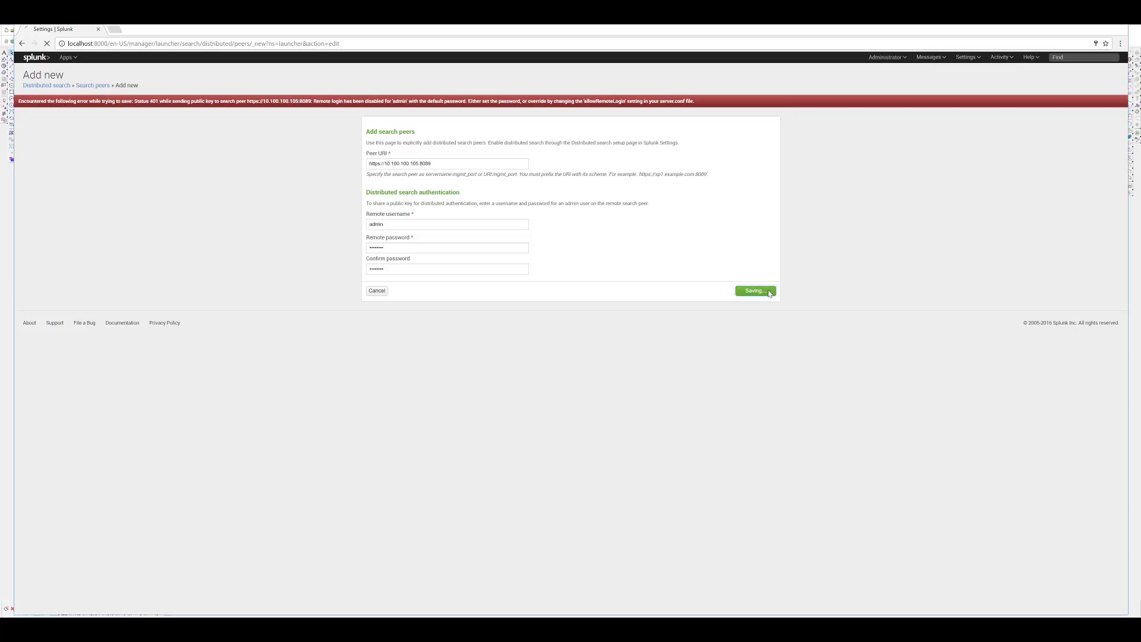
- Save search peer 10.100.100.105:8089 again with the new admin password in both password fields
{"action": "left_click", "coordinate": [756, 291]}
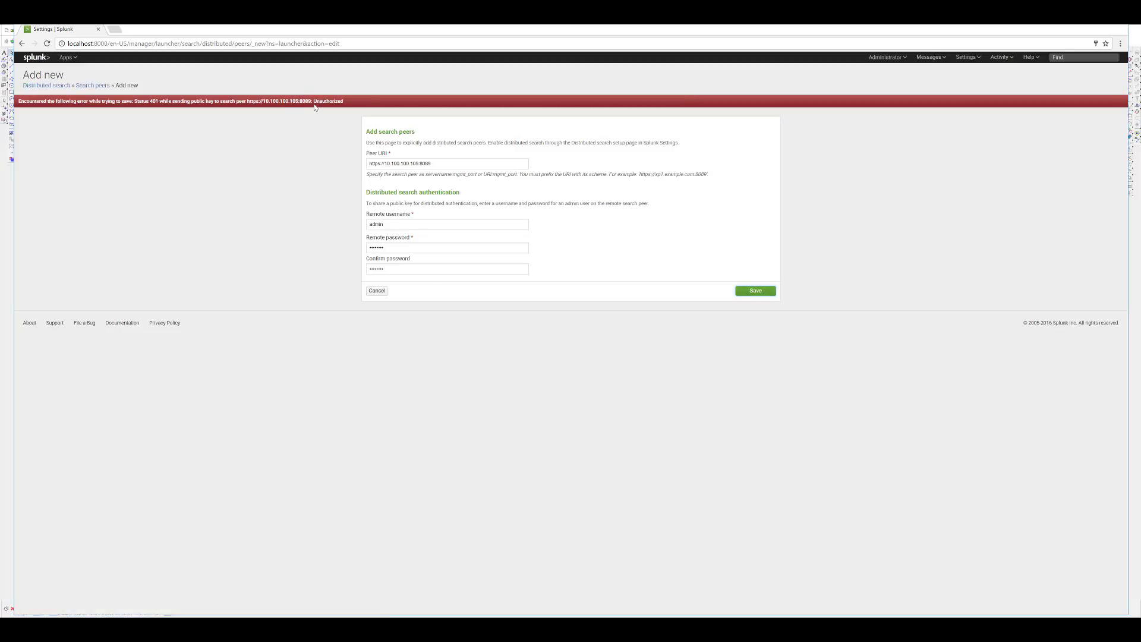
{"action": "left_click_drag", "start_coordinate": [408, 247], "coordinate": [270, 247]}
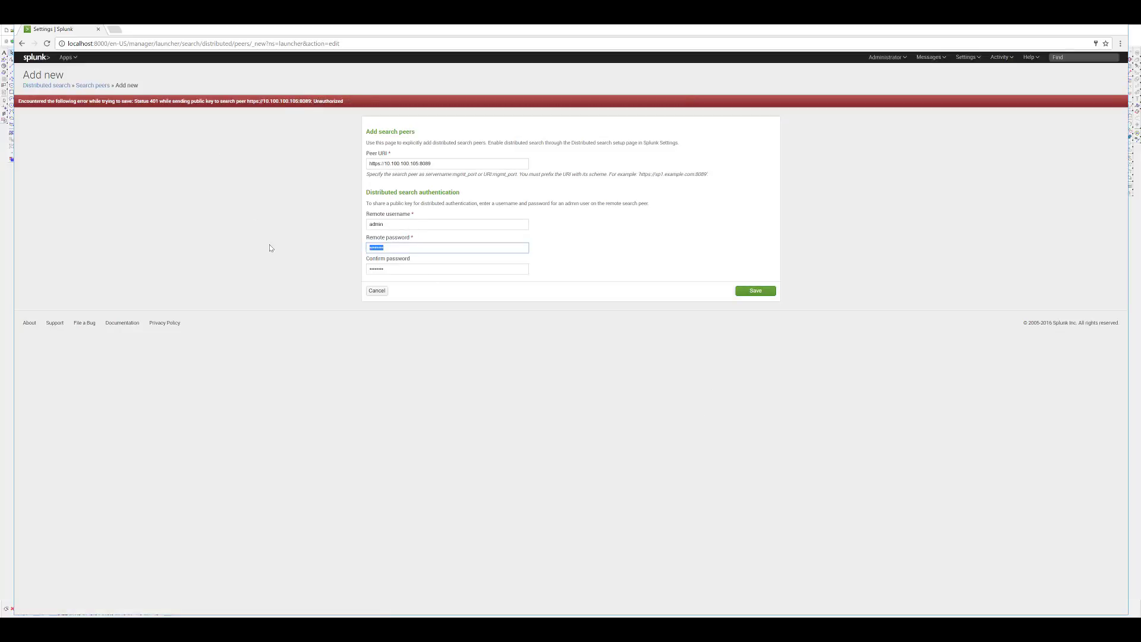
{"action": "key", "text": "Tab"}
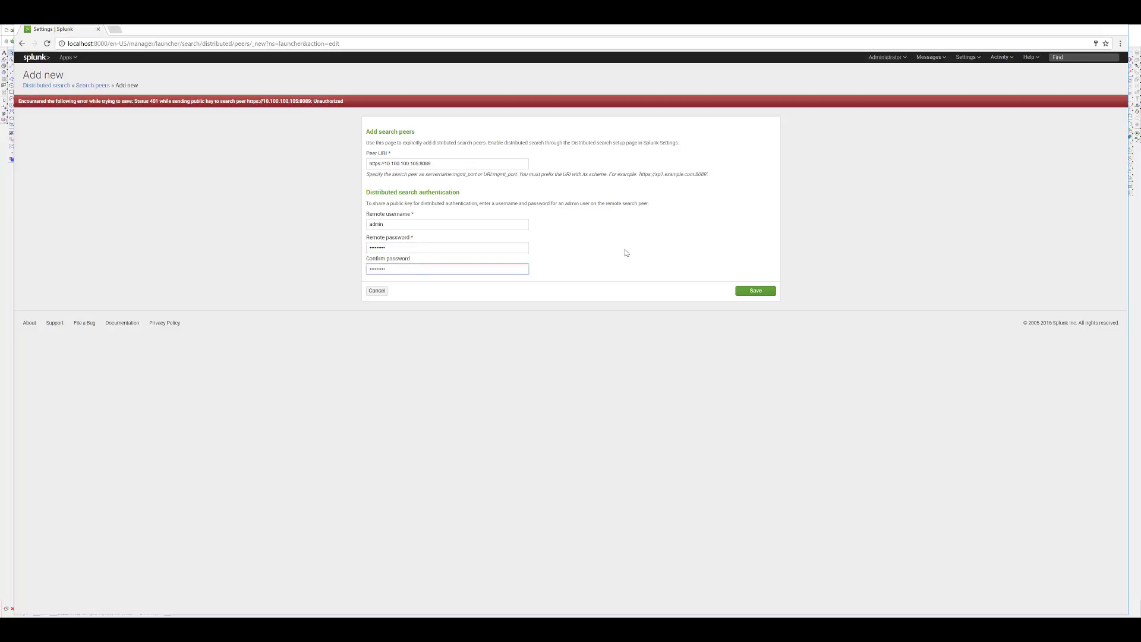
{"action": "left_click", "coordinate": [754, 290]}
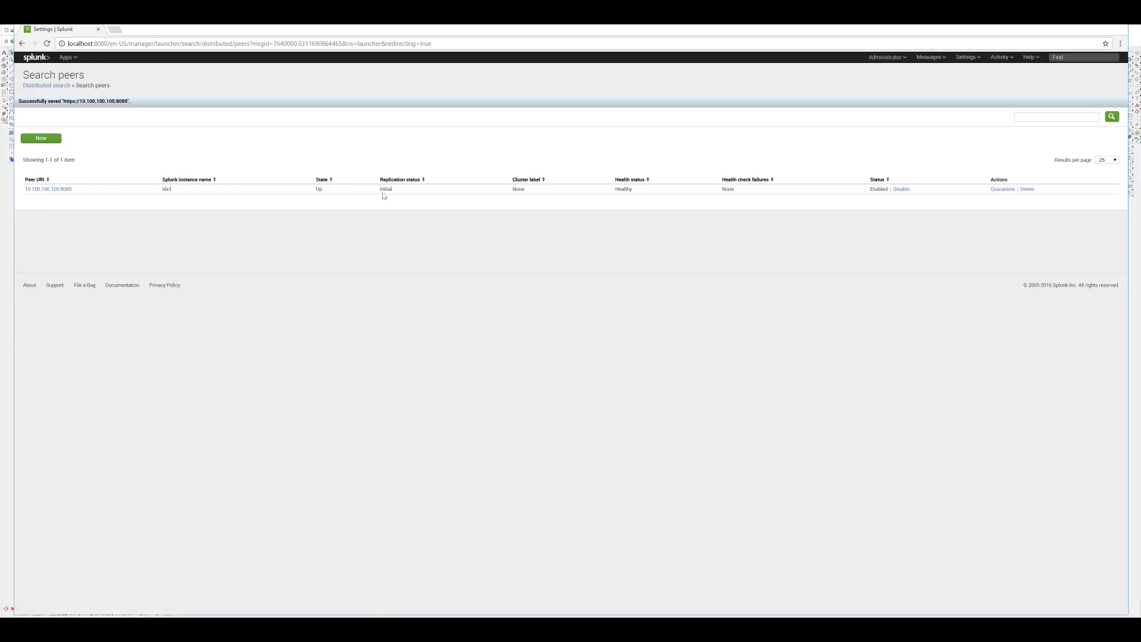
- Return to the TurboCAD diagram of forwarders, indexers and search head config files
{"action": "key", "text": "alt+Tab"}
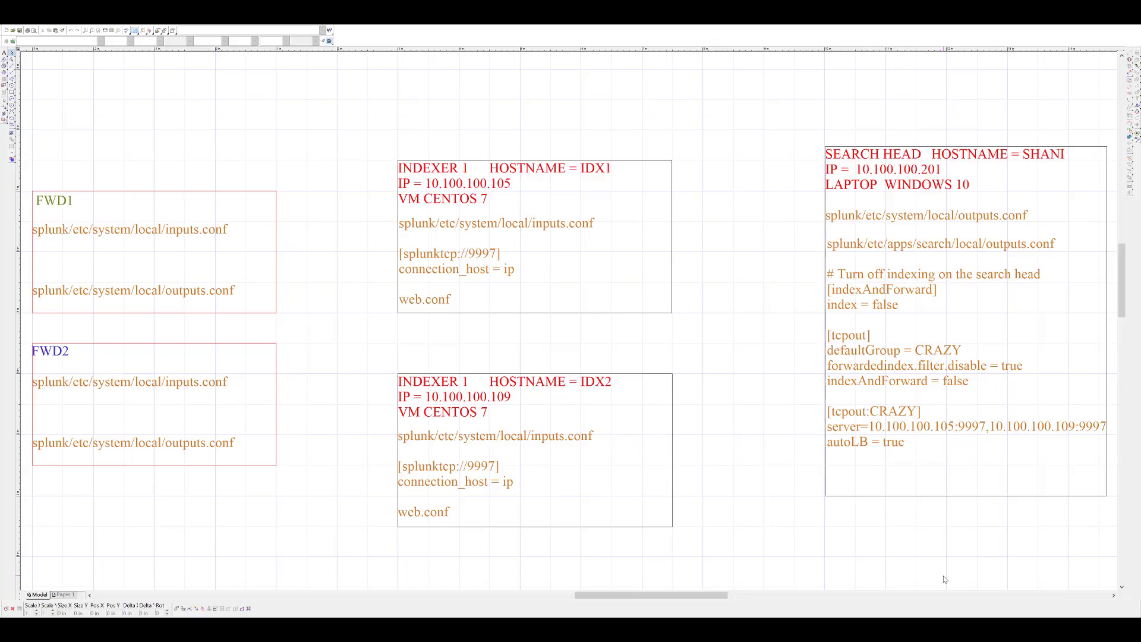